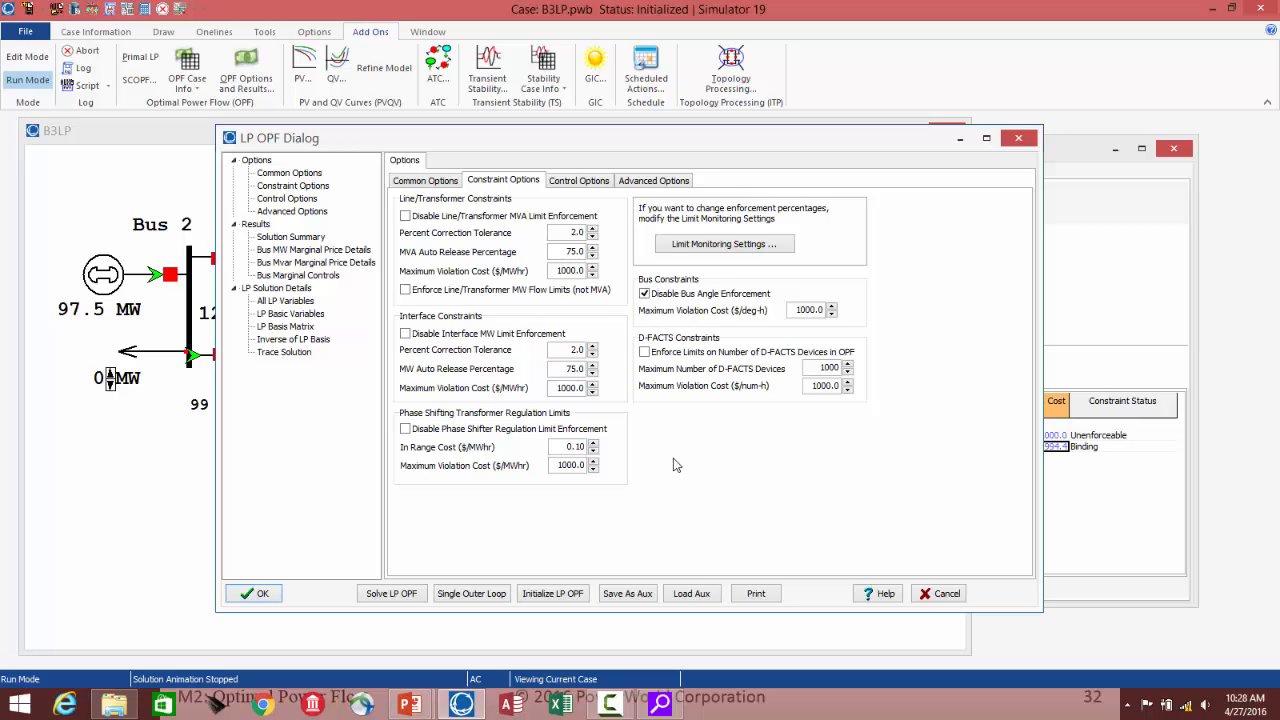
# Step: Switch to the PowerPoint slide show and advance to the slide on why unenforceable violations are reported
pyautogui.hotkey('alt', 'Tab')
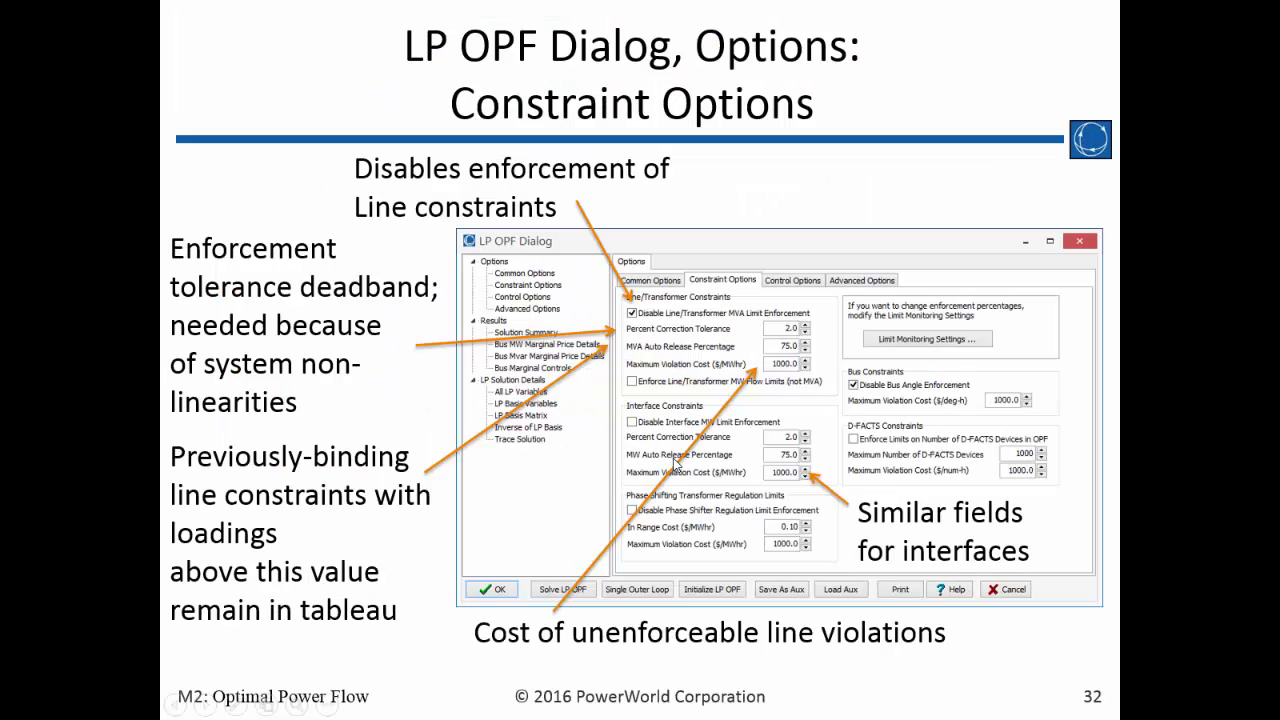
pyautogui.click(675, 465)
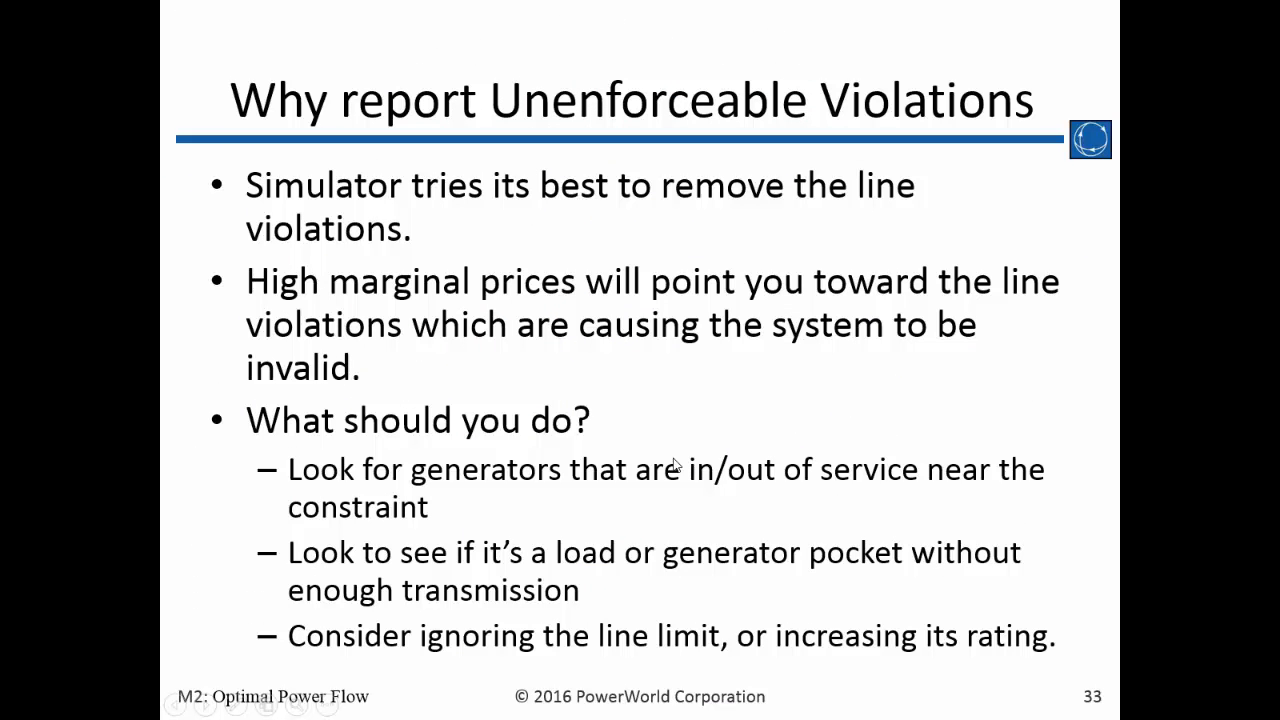
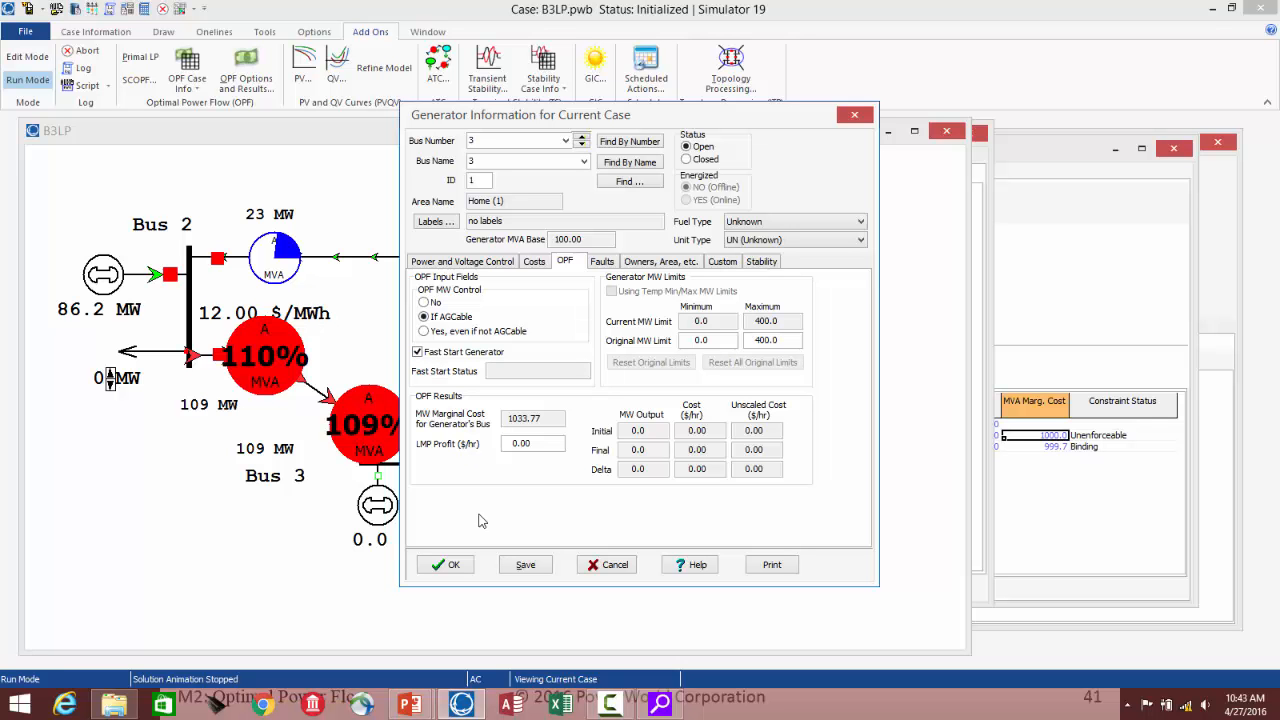
# Step: Accept the settings of the generator at bus 3 and open the LP OPF control options
pyautogui.click(449, 566)
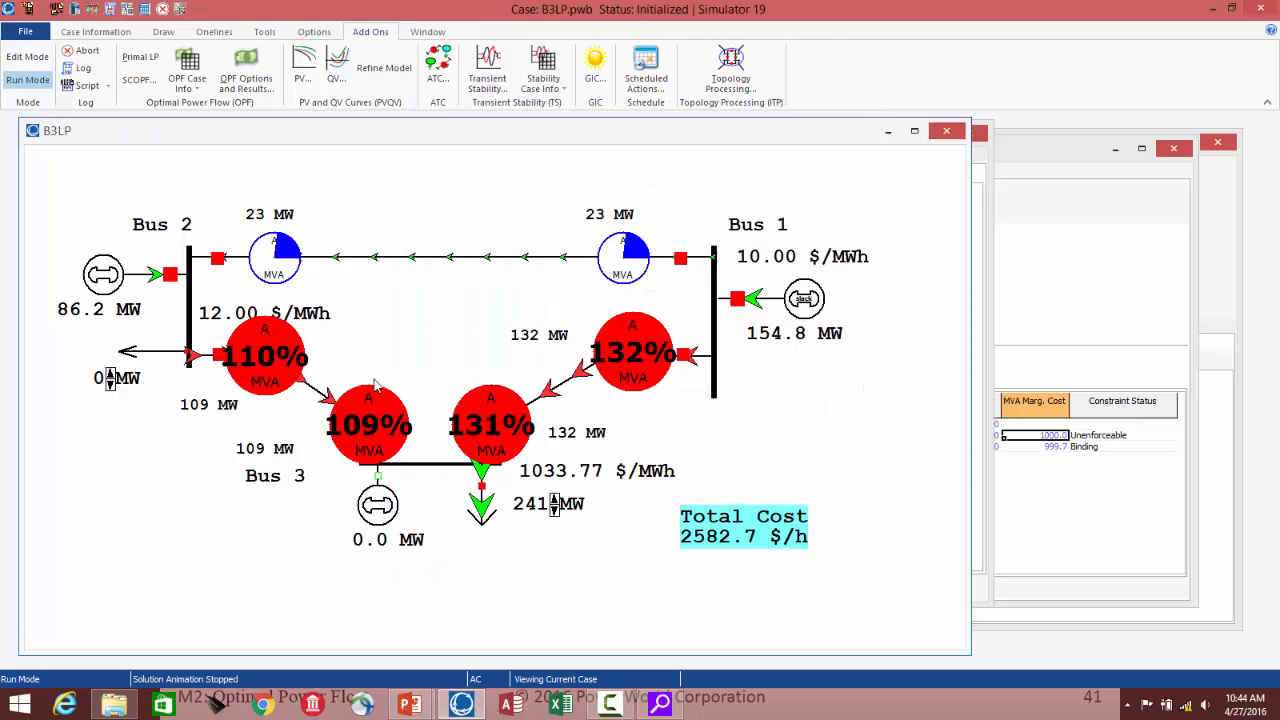
pyautogui.click(249, 80)
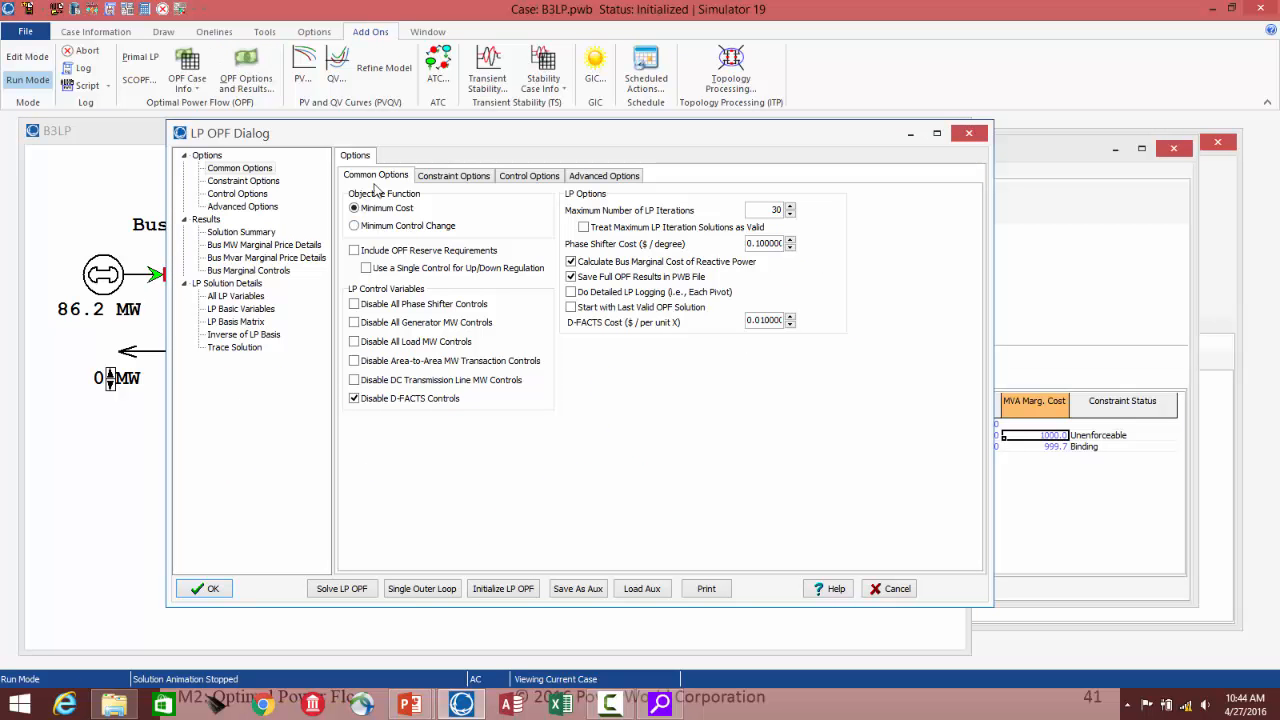
pyautogui.click(521, 177)
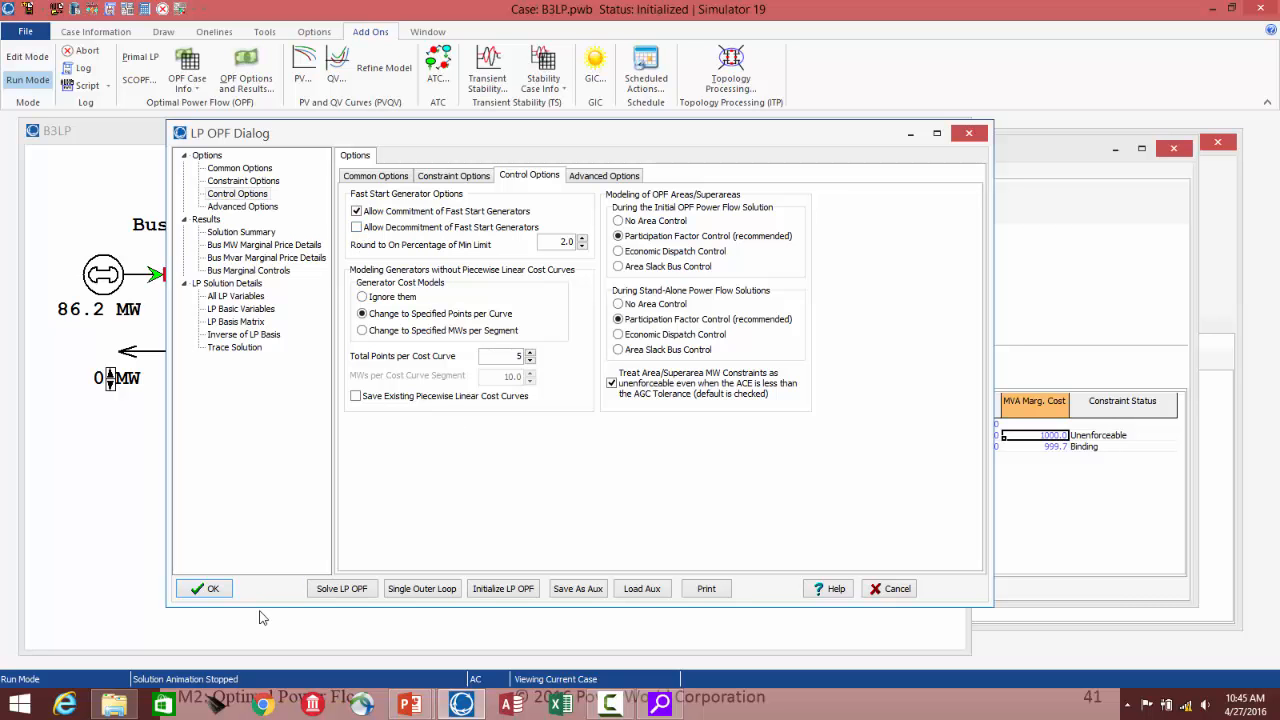
# Step: Accept the LP OPF options with commitment of fast start generators allowed, and solve the Primal LP
pyautogui.click(211, 591)
pyautogui.click(211, 591)
pyautogui.click(140, 58)
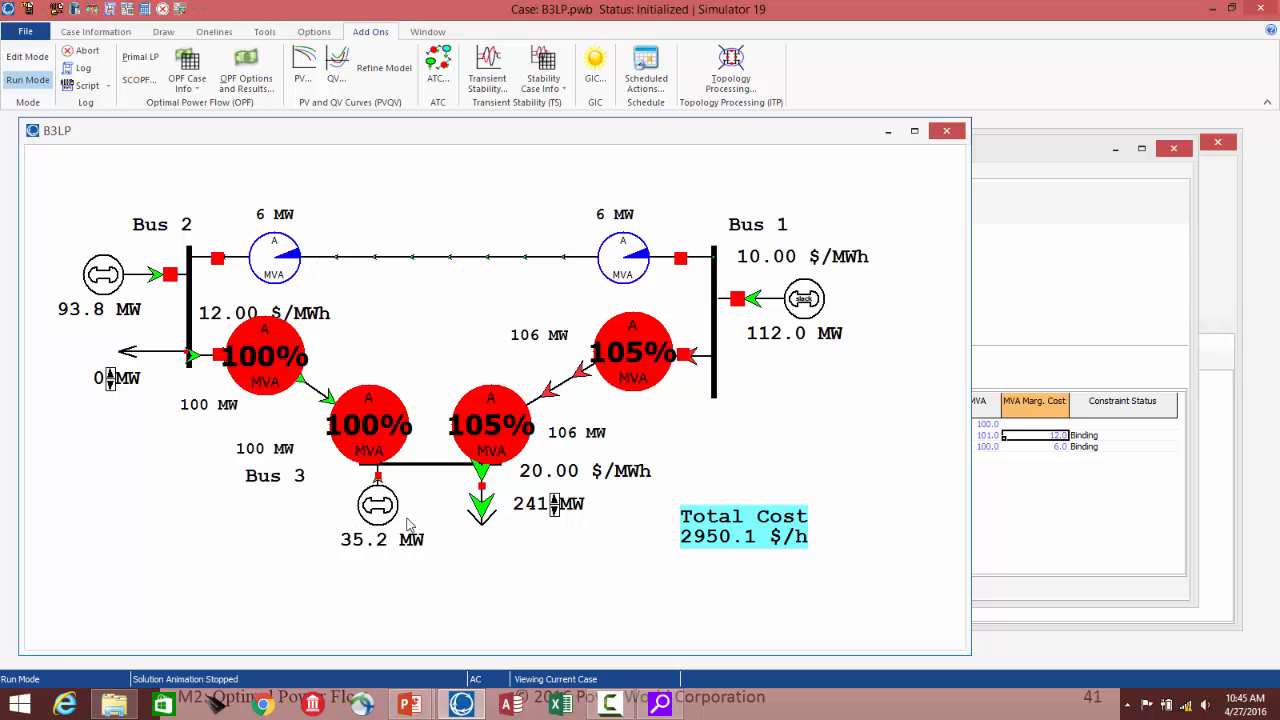
# Step: Reopen the OPF options and display the control options for generator cost models and area modeling
pyautogui.click(247, 70)
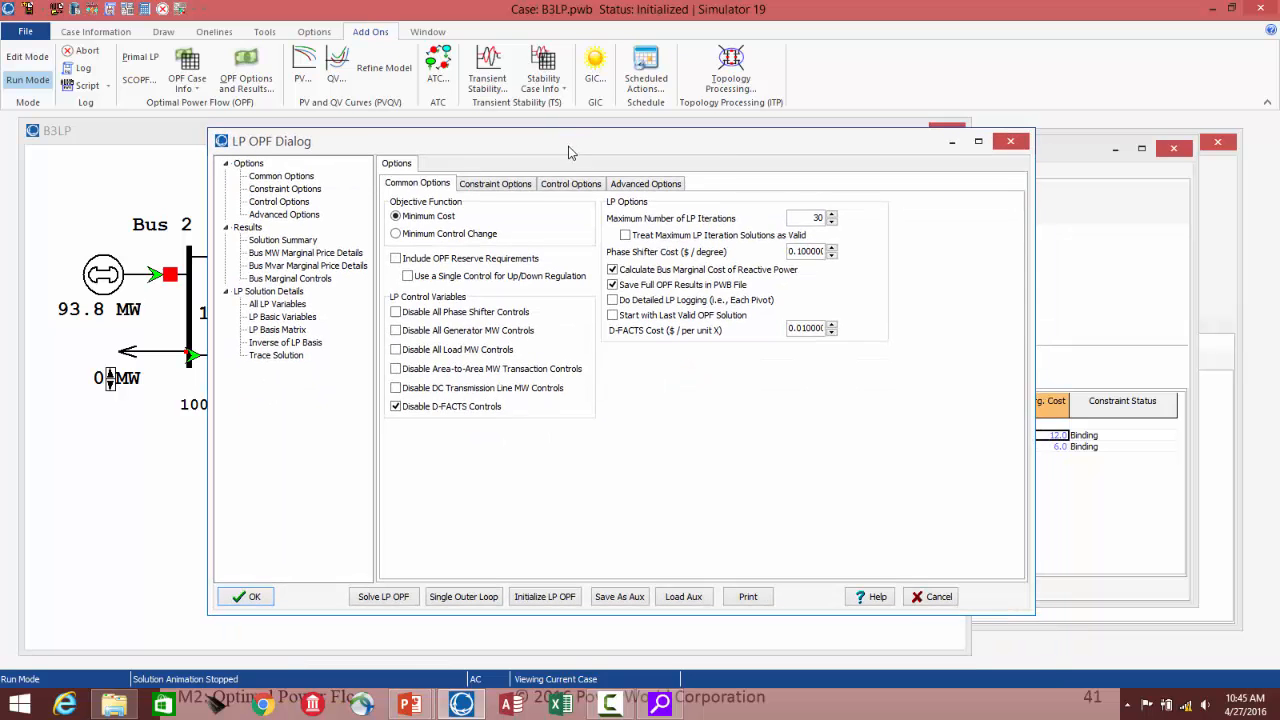
pyautogui.click(573, 185)
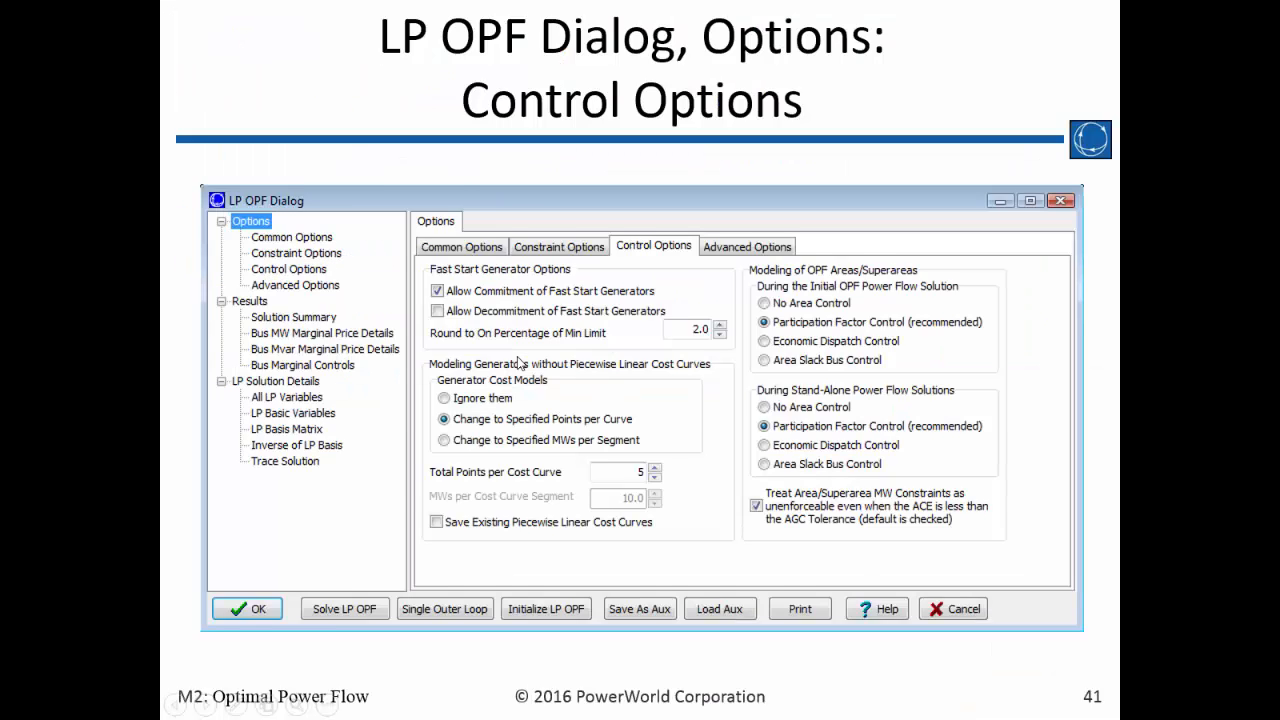
# Step: Advance through the Control Options slides to the one on treating Area/Superarea MW constraints as unenforceable
pyautogui.press('Right')
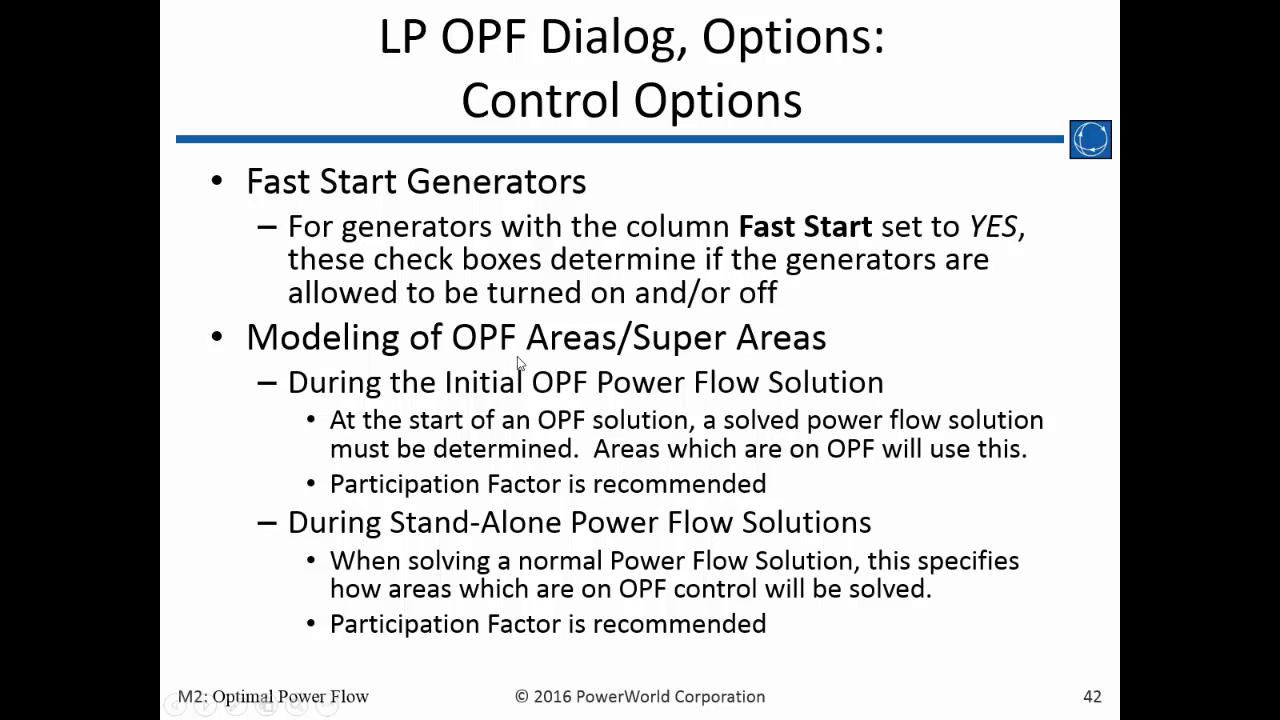
pyautogui.press('Right')
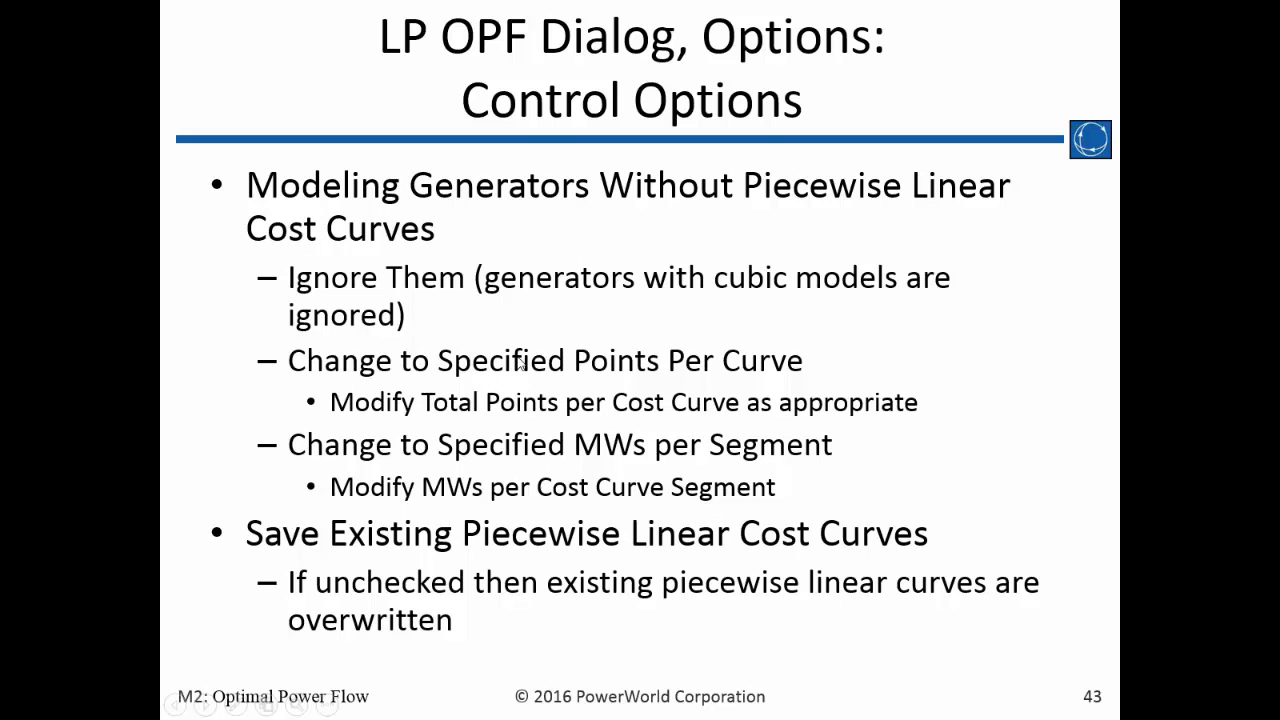
pyautogui.press('Right')
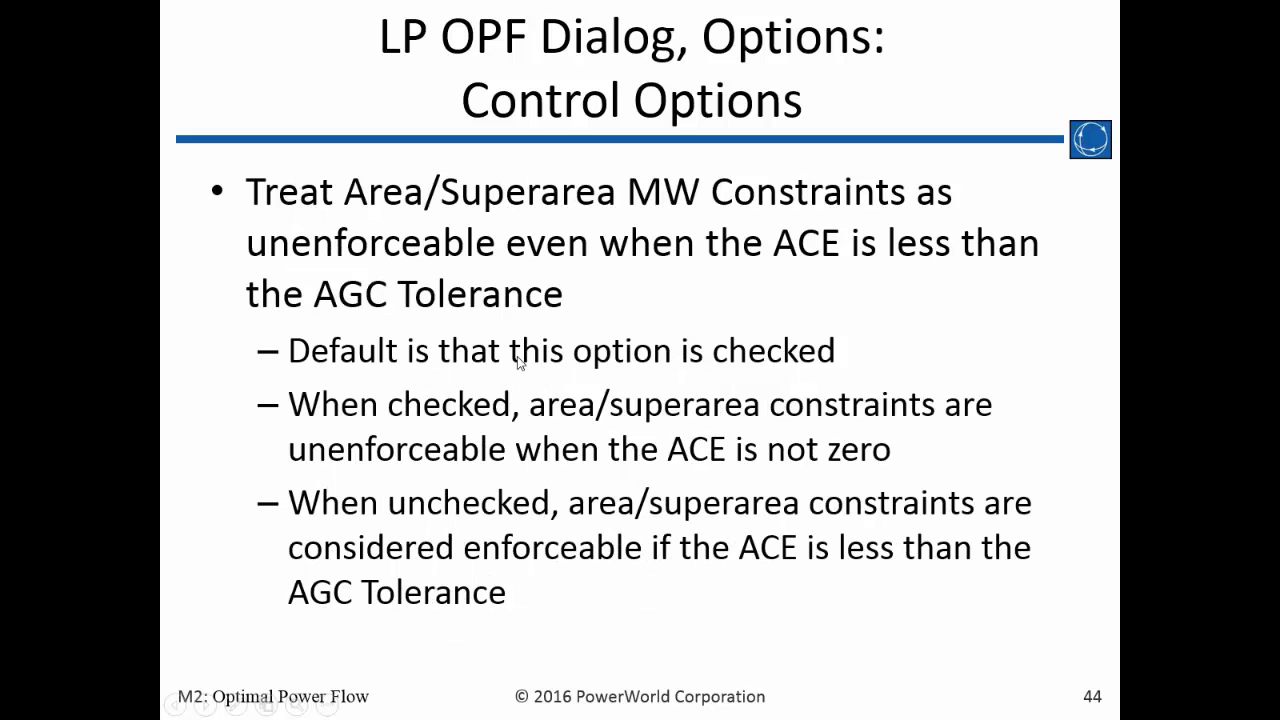
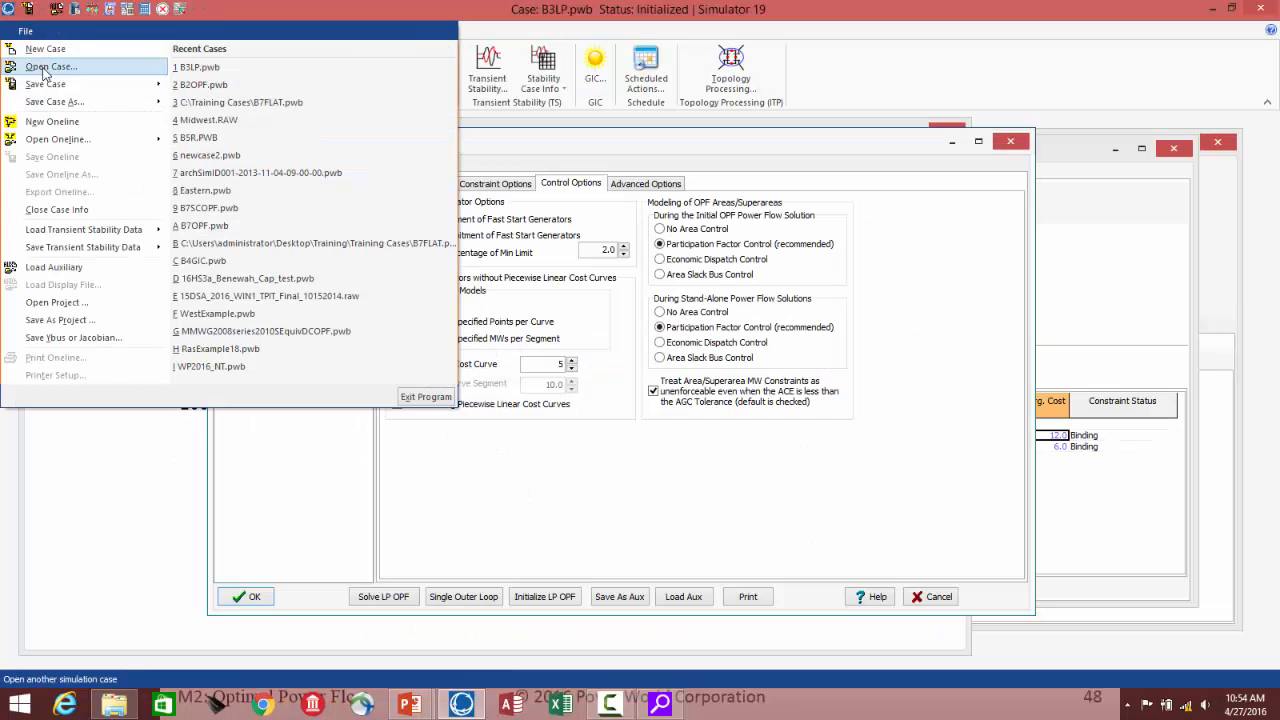
# Step: Open the case B7flatlp.pwb from the Training Cases folder without saving the existing case
pyautogui.click(42, 66)
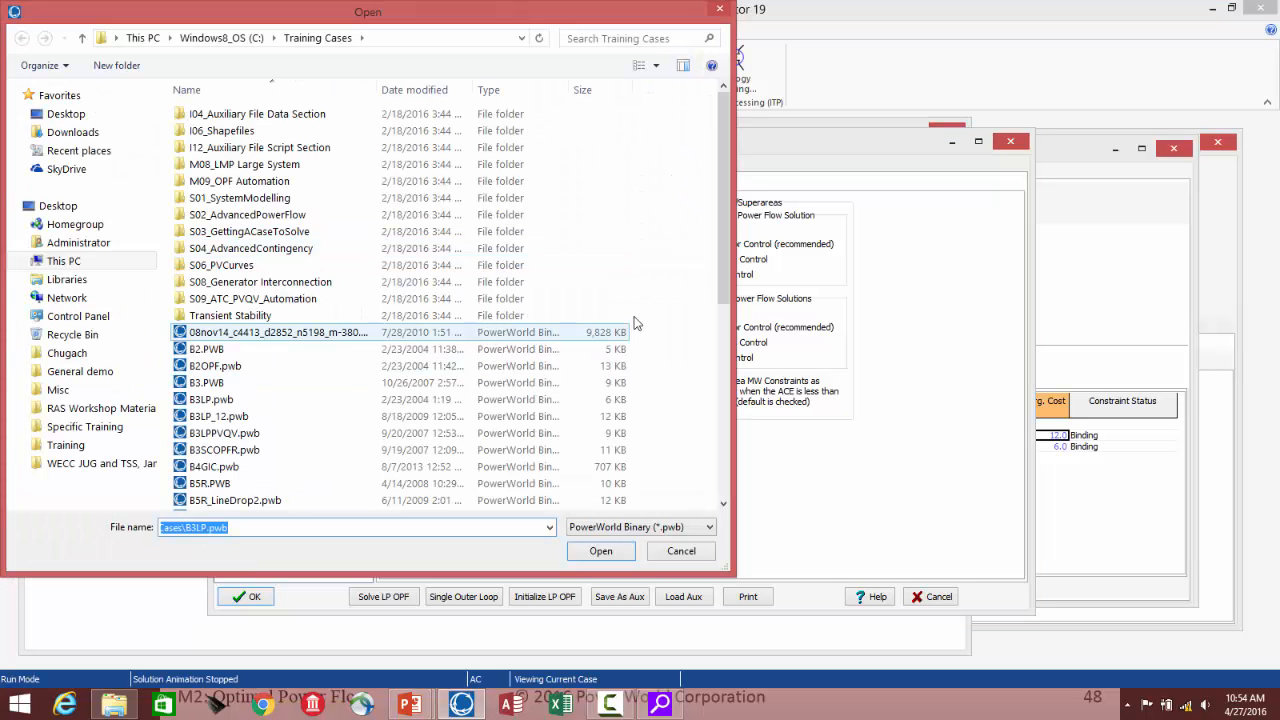
pyautogui.moveTo(726, 272); pyautogui.dragTo(721, 358)
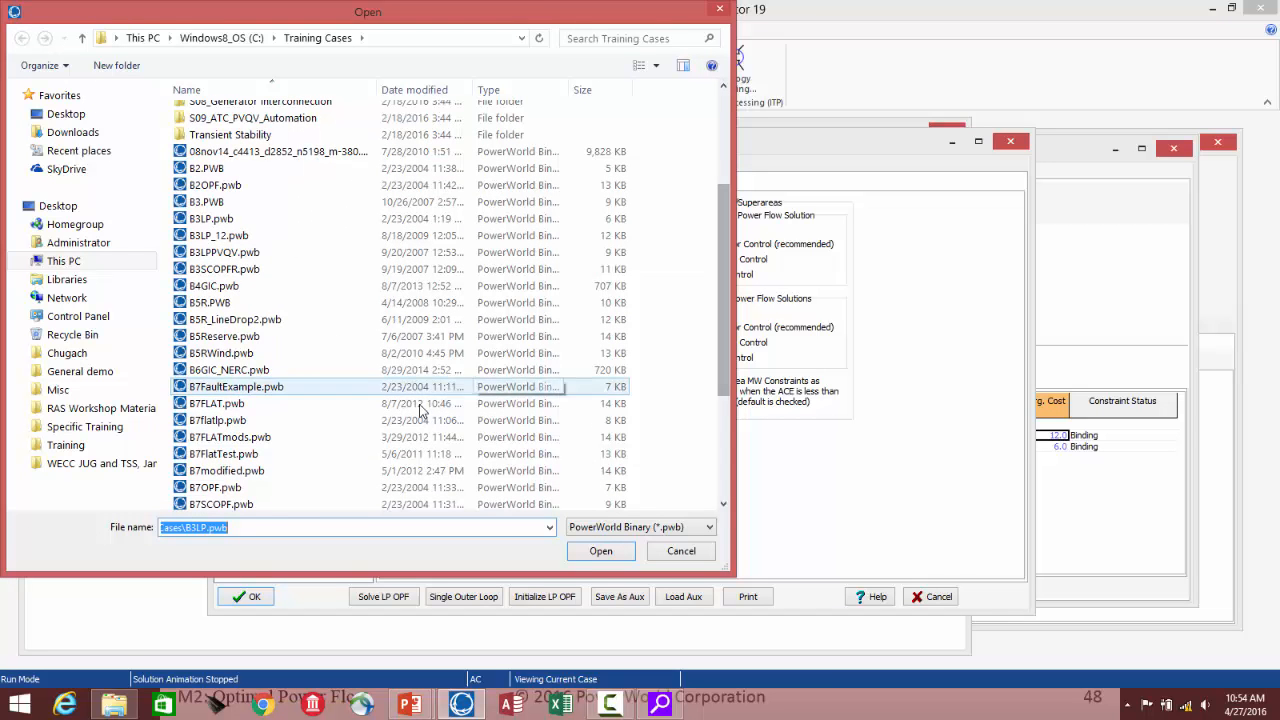
pyautogui.doubleClick(215, 425)
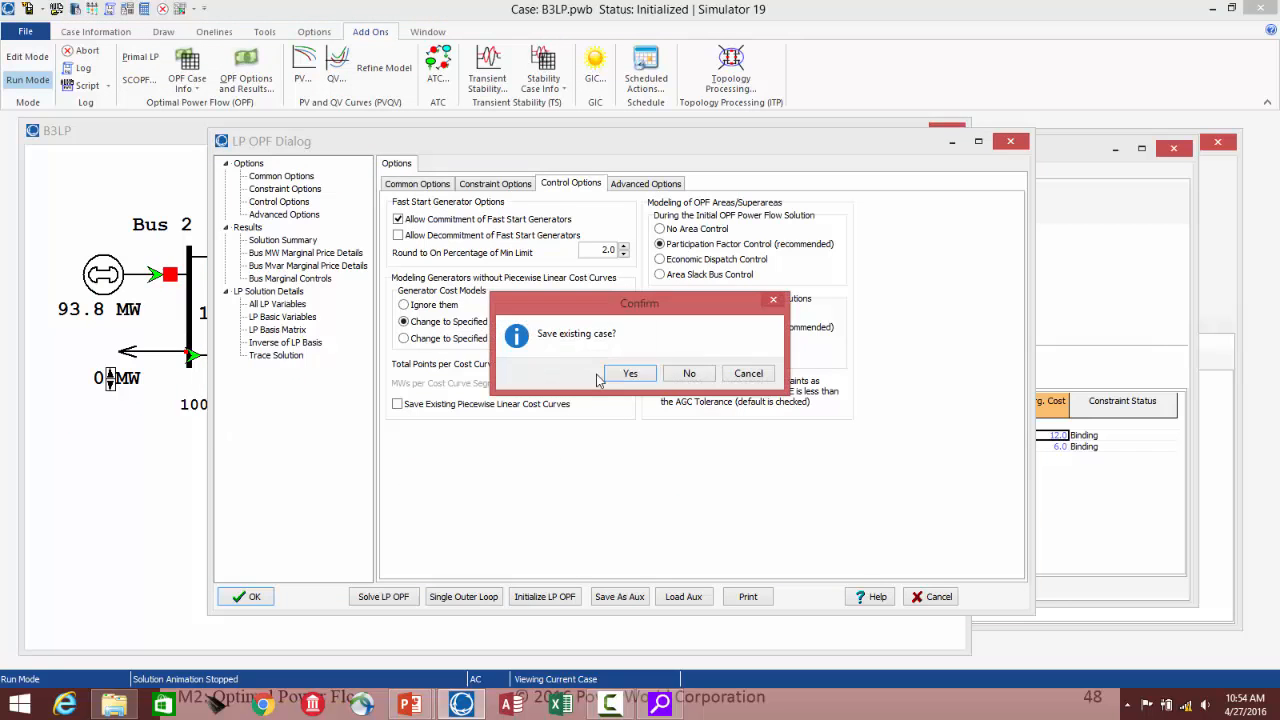
pyautogui.click(697, 374)
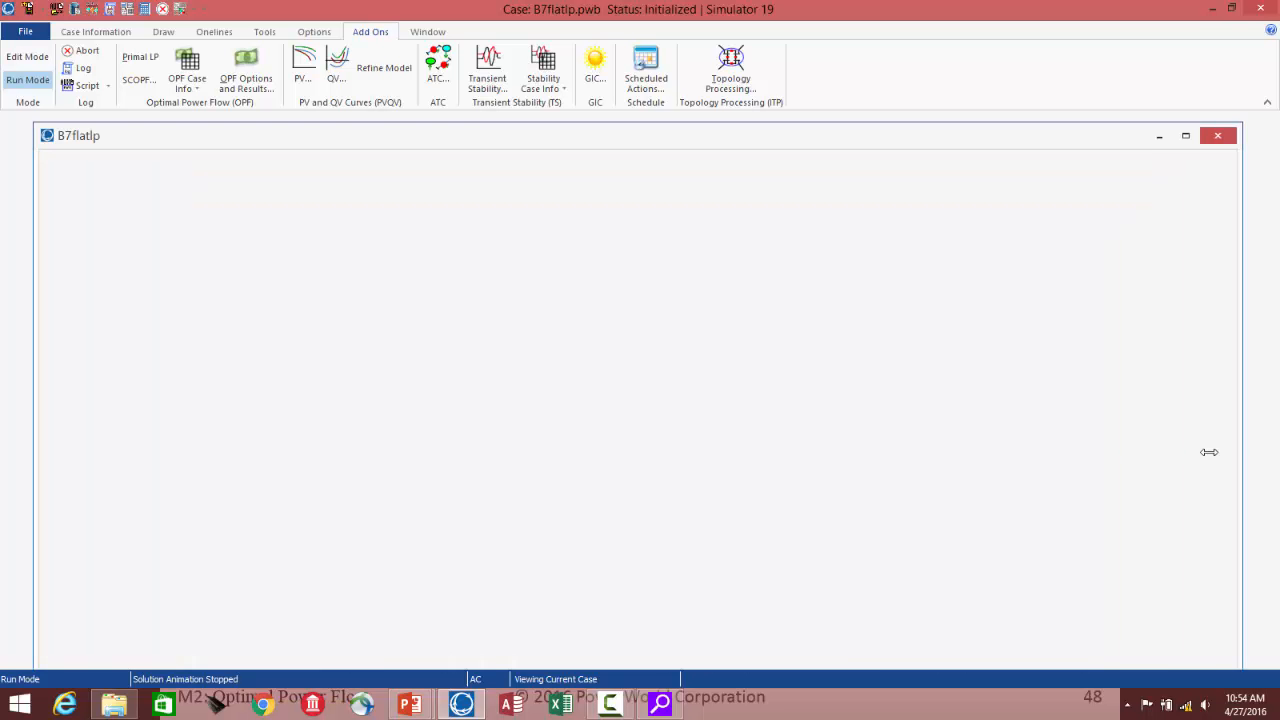
# Step: Resize and reposition the B7flatlp oneline window so the whole seven-bus diagram fits in view
pyautogui.moveTo(1209, 452); pyautogui.dragTo(1072, 455)
pyautogui.moveTo(1010, 575); pyautogui.dragTo(1015, 247)
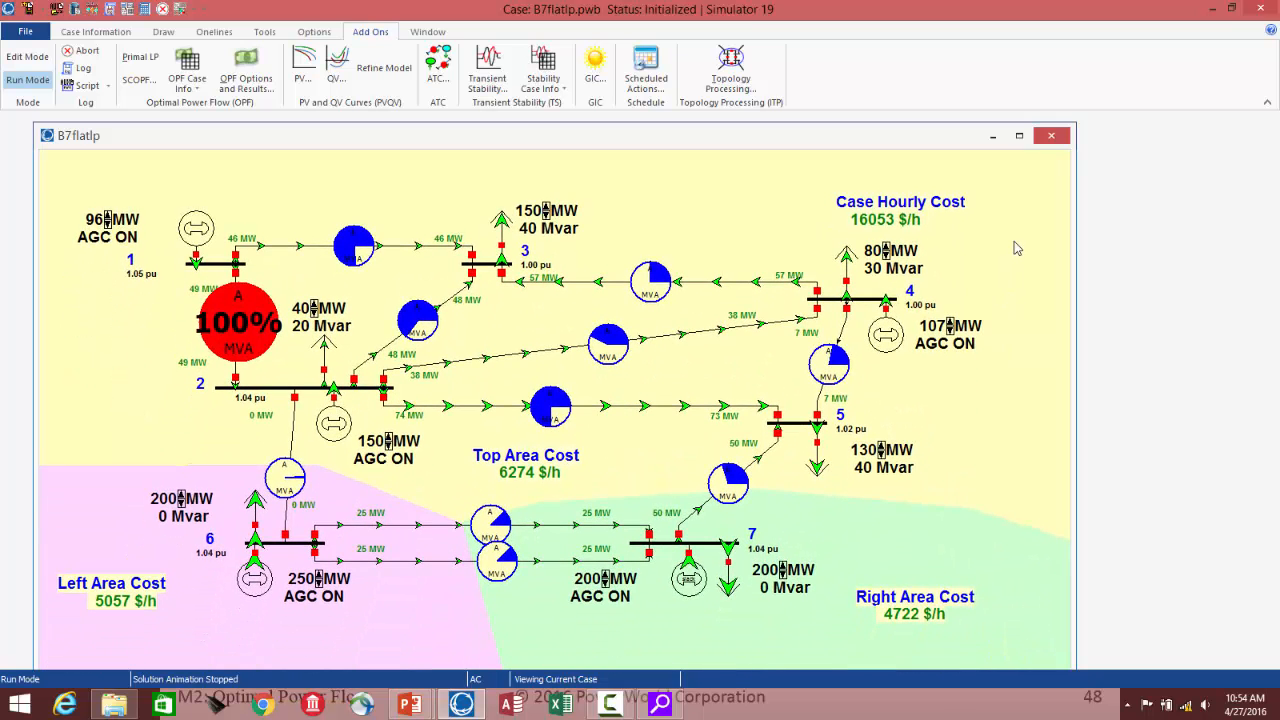
pyautogui.moveTo(524, 126)
pyautogui.mouseDown()
pyautogui.moveTo(524, 150)
pyautogui.moveTo(529, 133)
pyautogui.mouseUp()
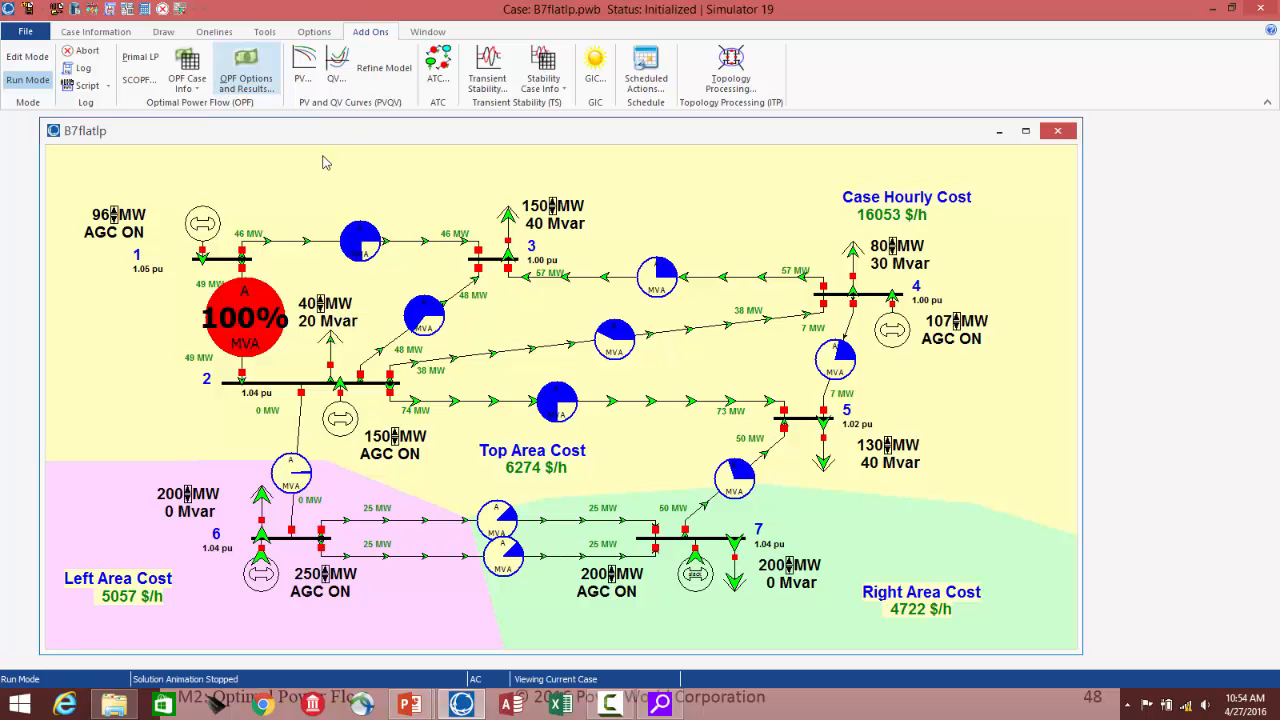
# Step: Look through the Optimal Power Flow records in the Model Explorer and close it
pyautogui.click(75, 9)
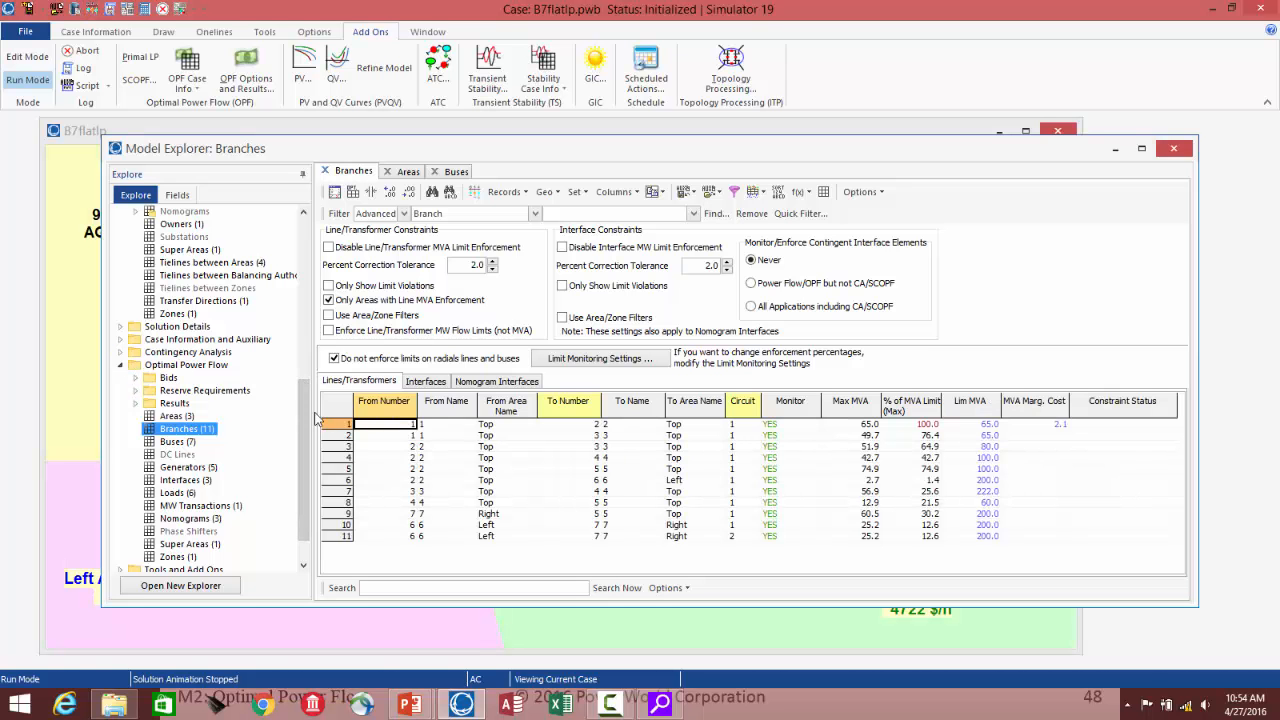
pyautogui.moveTo(300, 444); pyautogui.dragTo(300, 464)
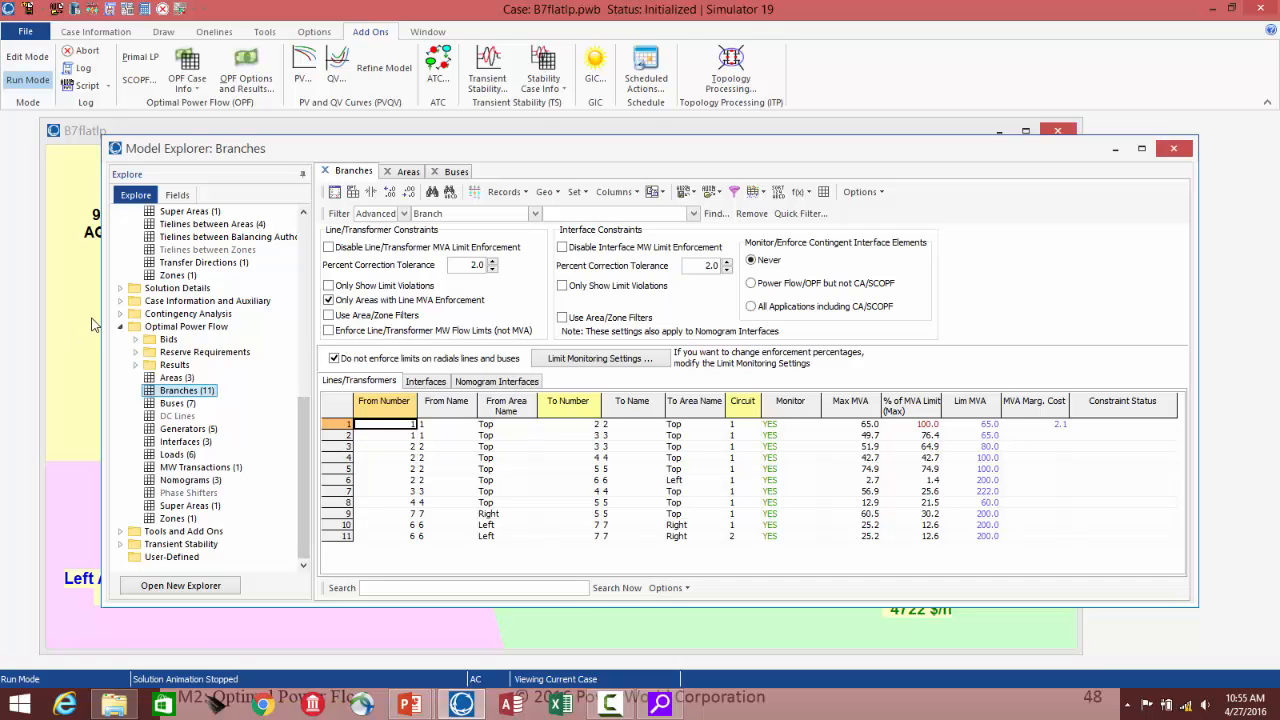
pyautogui.moveTo(136, 320)
pyautogui.click(1175, 149)
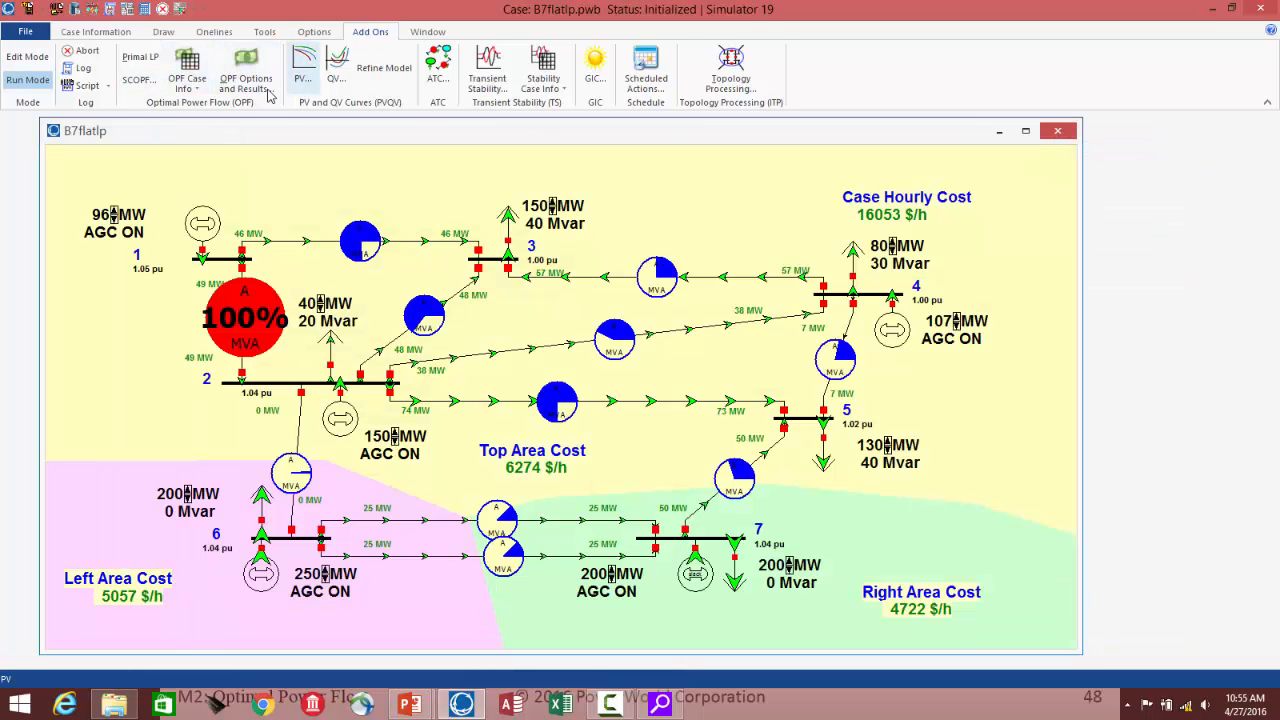
# Step: Open the OPF Areas display, fit its columns to their contents and enlarge the table text
pyautogui.click(187, 88)
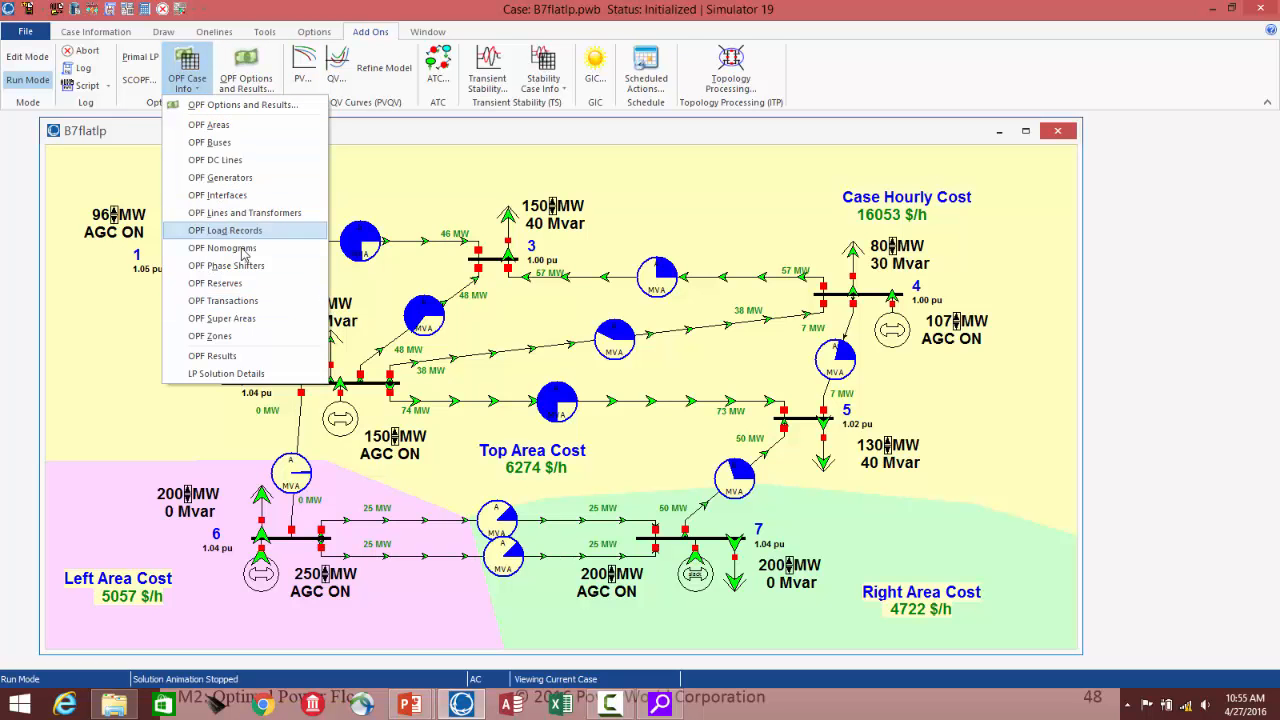
pyautogui.click(240, 127)
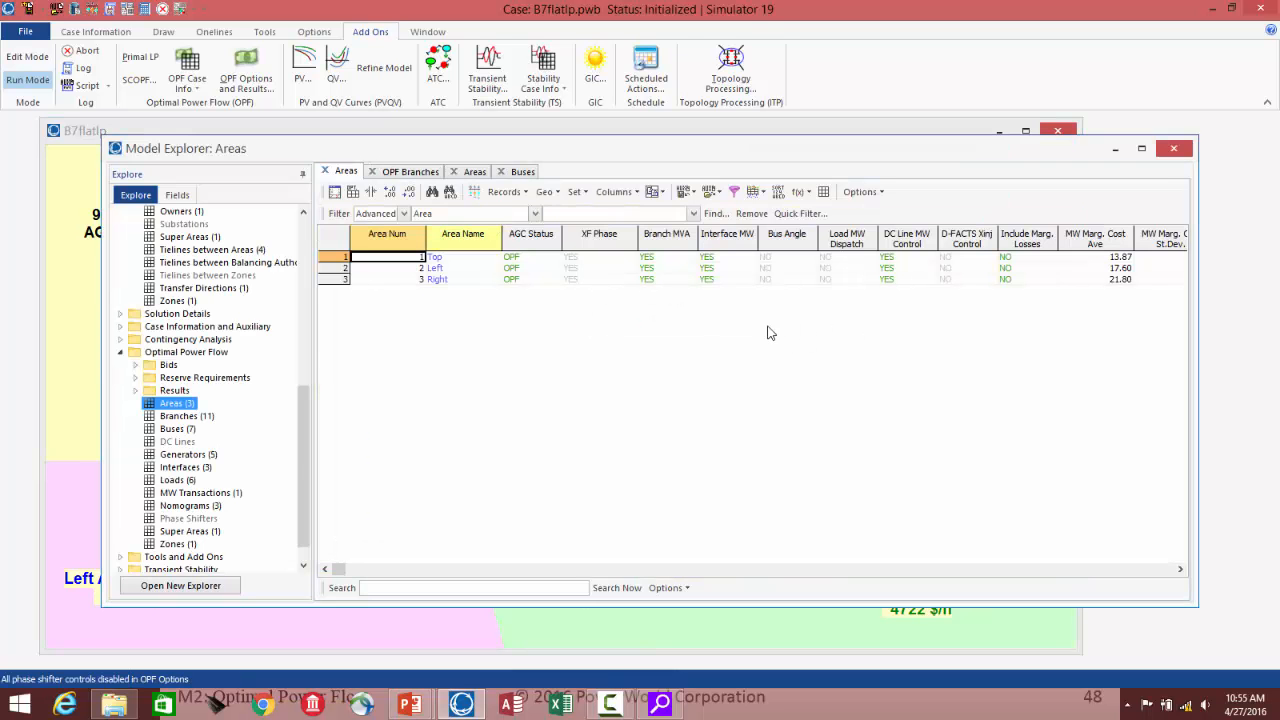
pyautogui.click(372, 192)
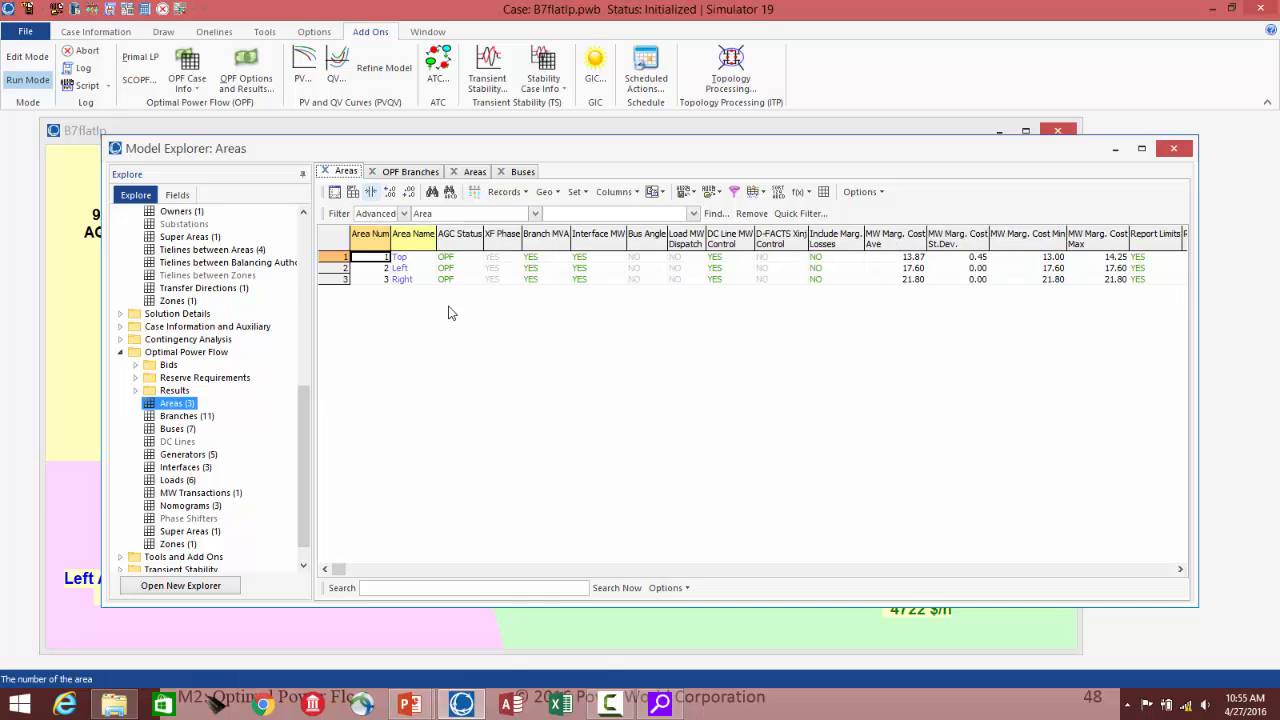
pyautogui.click(440, 268)
pyautogui.scroll(2, 441, 269)
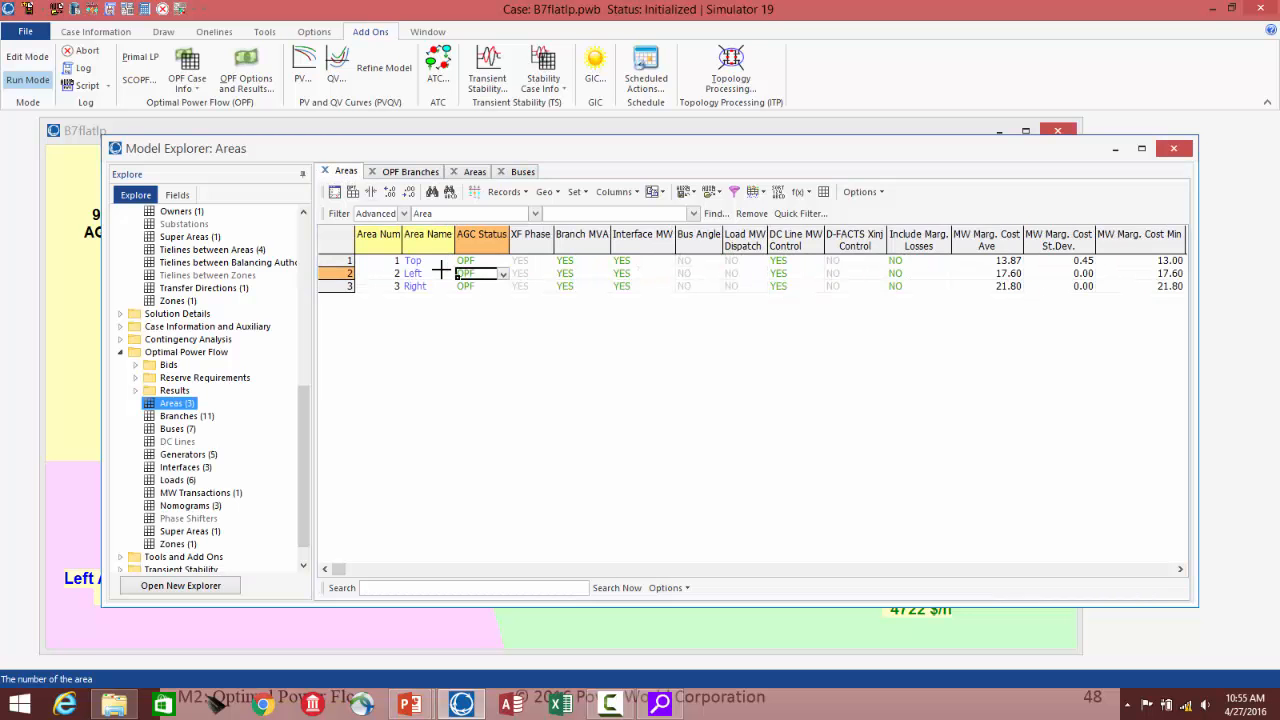
pyautogui.scroll(1, 441, 269)
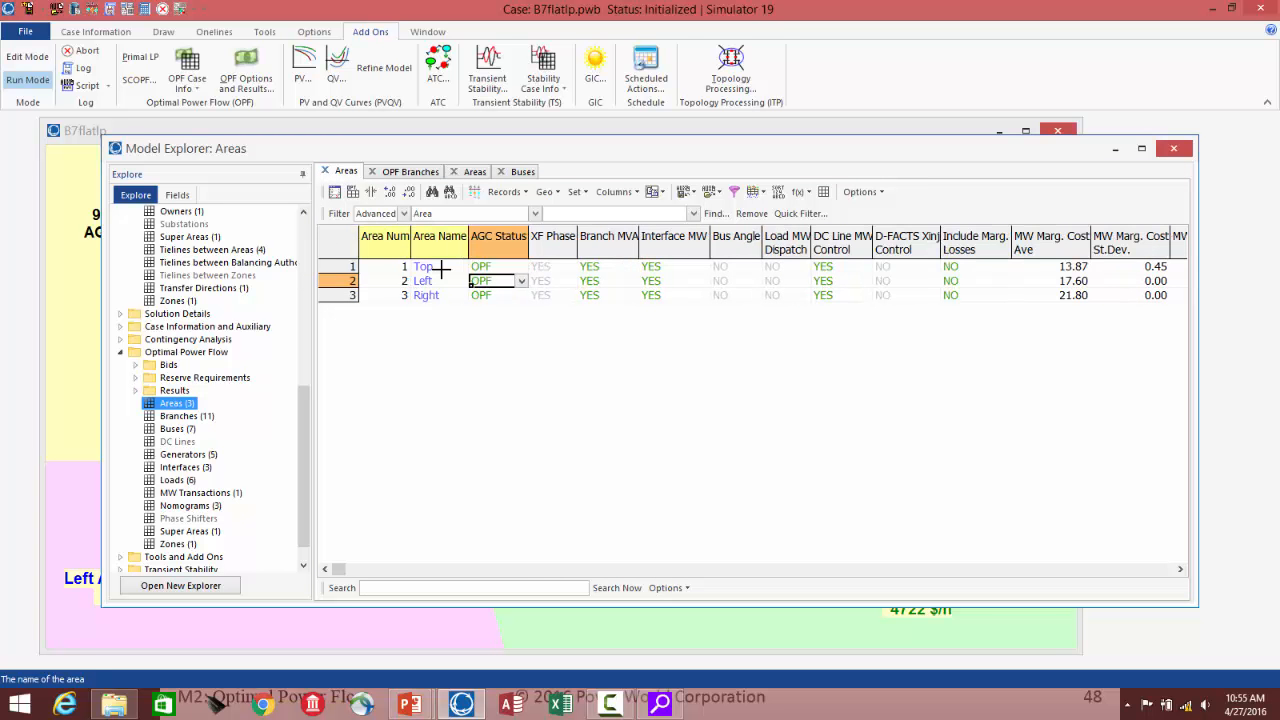
pyautogui.scroll(1, 441, 268)
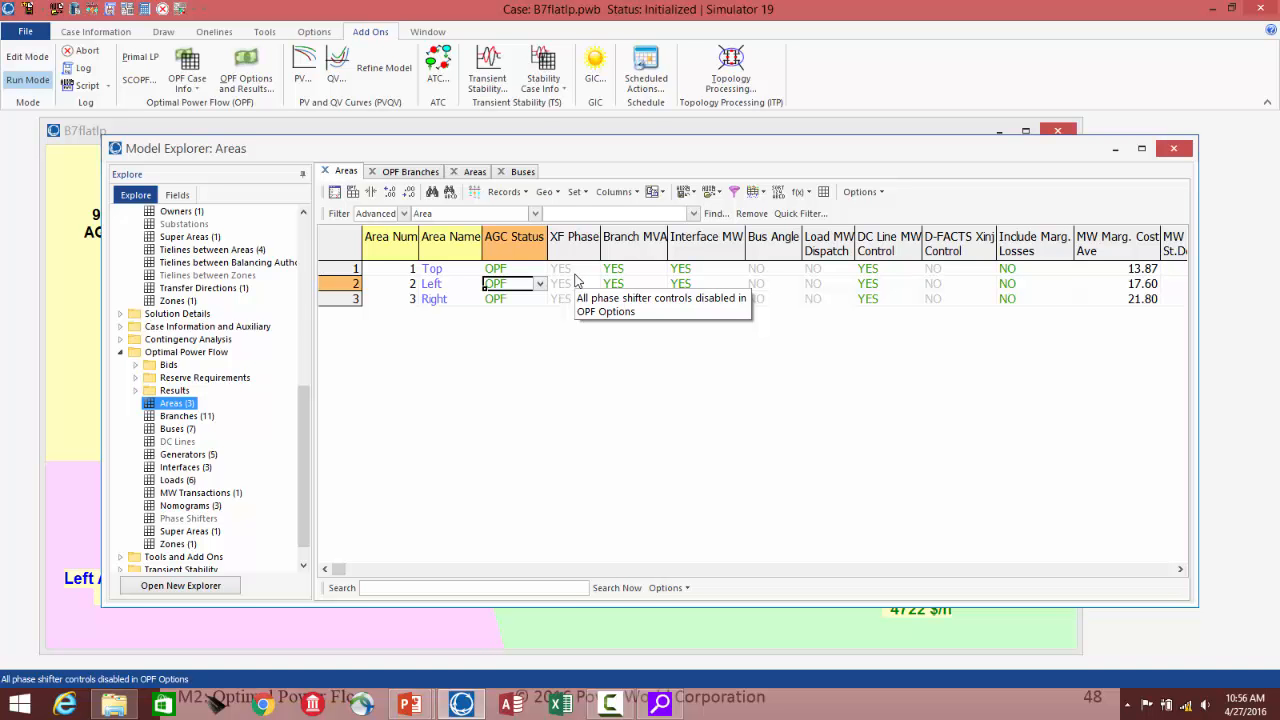
# Step: Check which LP control variables are disabled in the common OPF options and cancel without changes
pyautogui.click(253, 80)
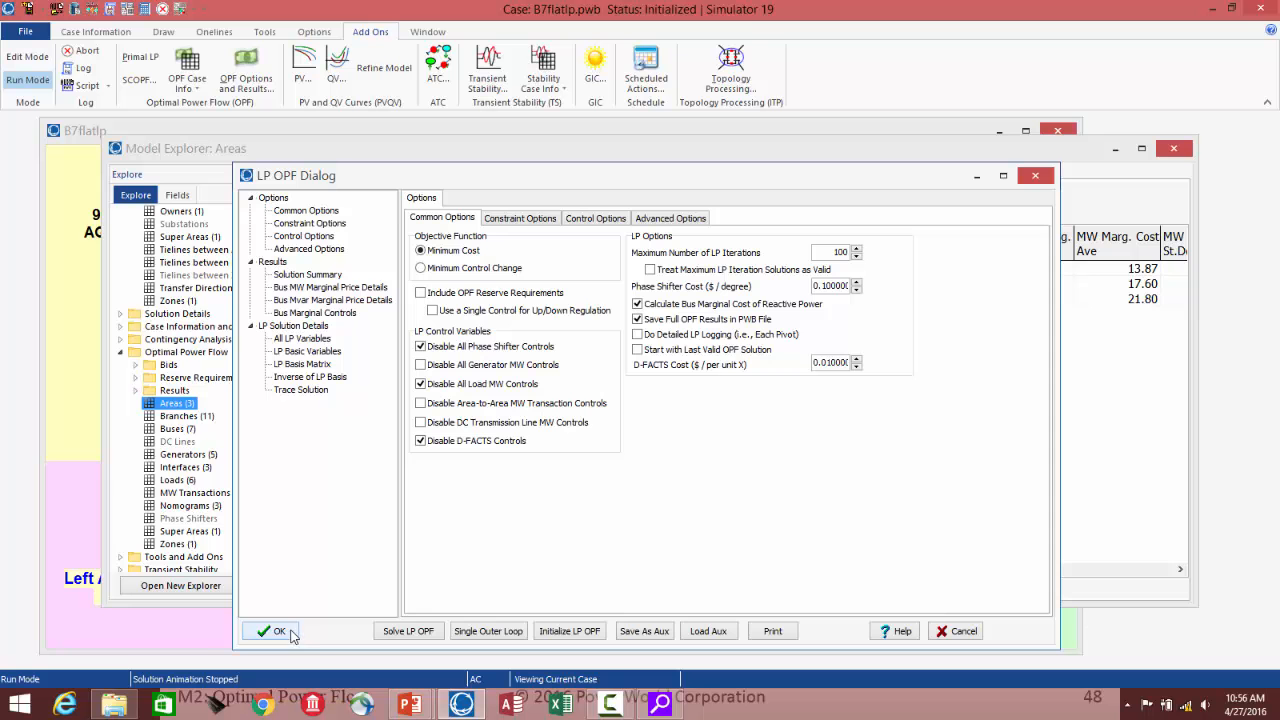
pyautogui.click(960, 631)
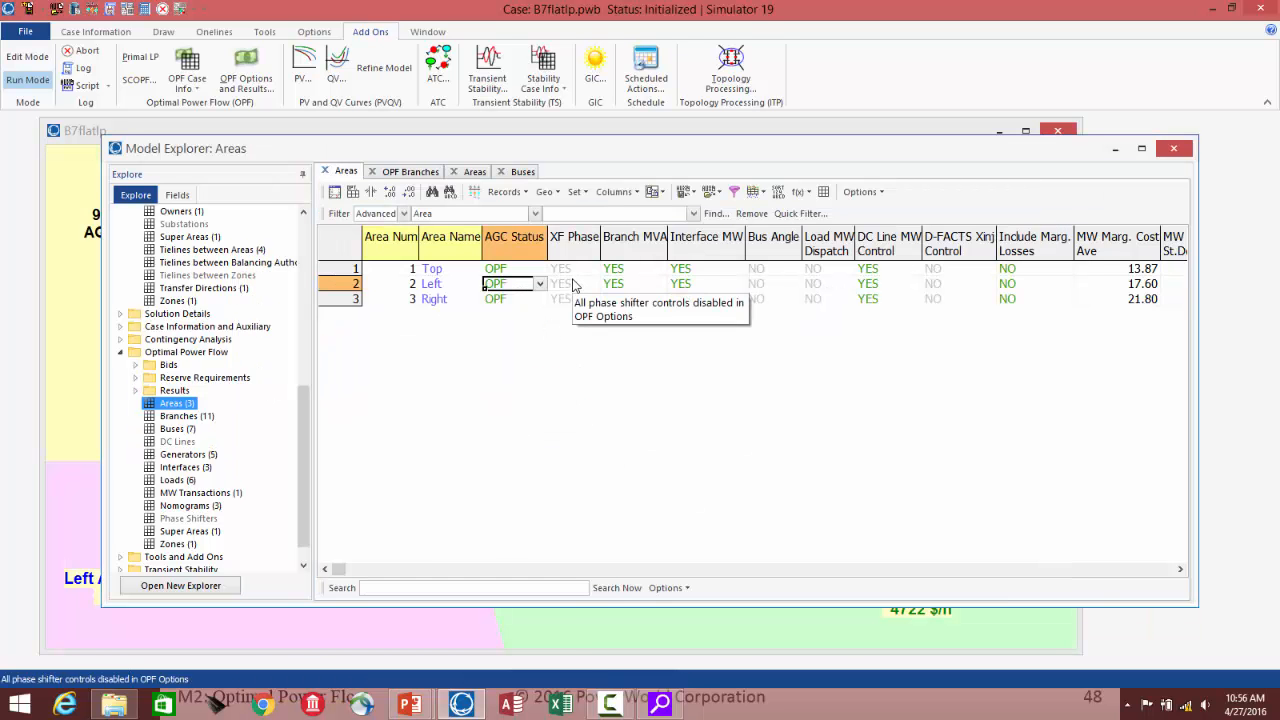
# Step: Narrow the Branch MVA column in the areas table so its heading wraps onto two lines
pyautogui.click(628, 286)
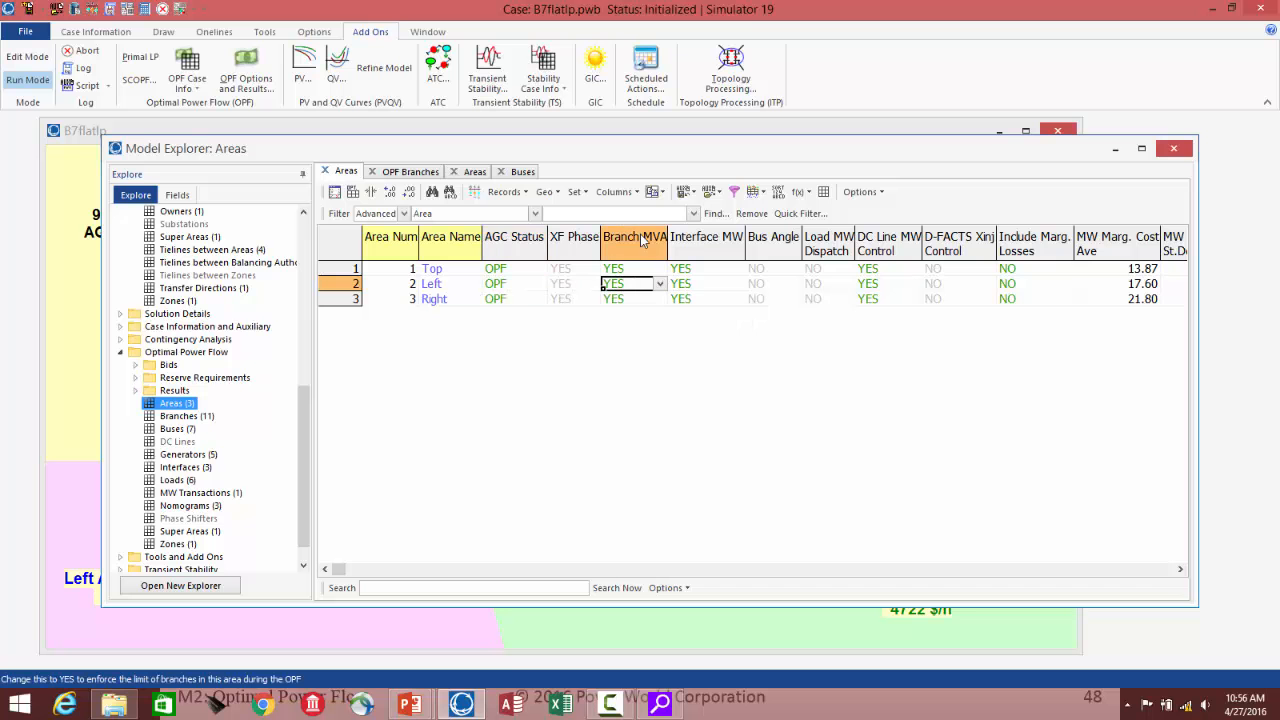
pyautogui.moveTo(668, 240); pyautogui.dragTo(656, 240)
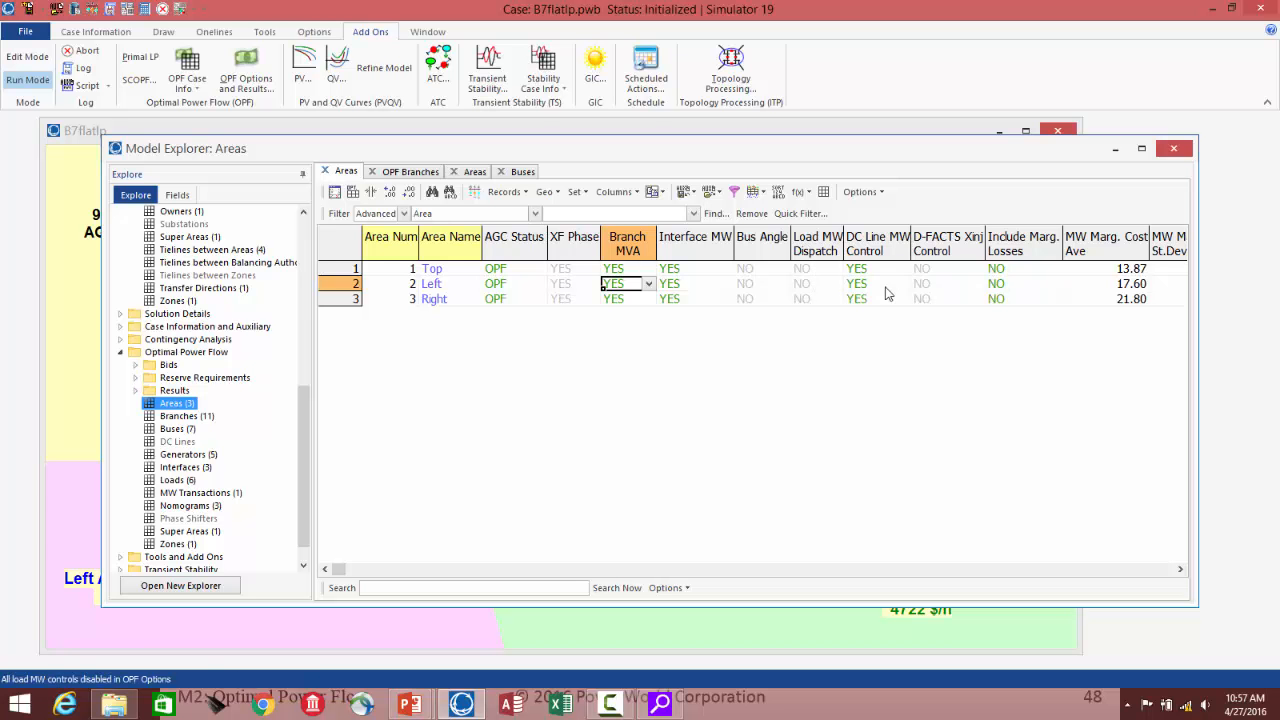
# Step: Set Include Marg. Losses to YES for the Top, Left and Right areas and view the marginal cost columns
pyautogui.doubleClick(1009, 271)
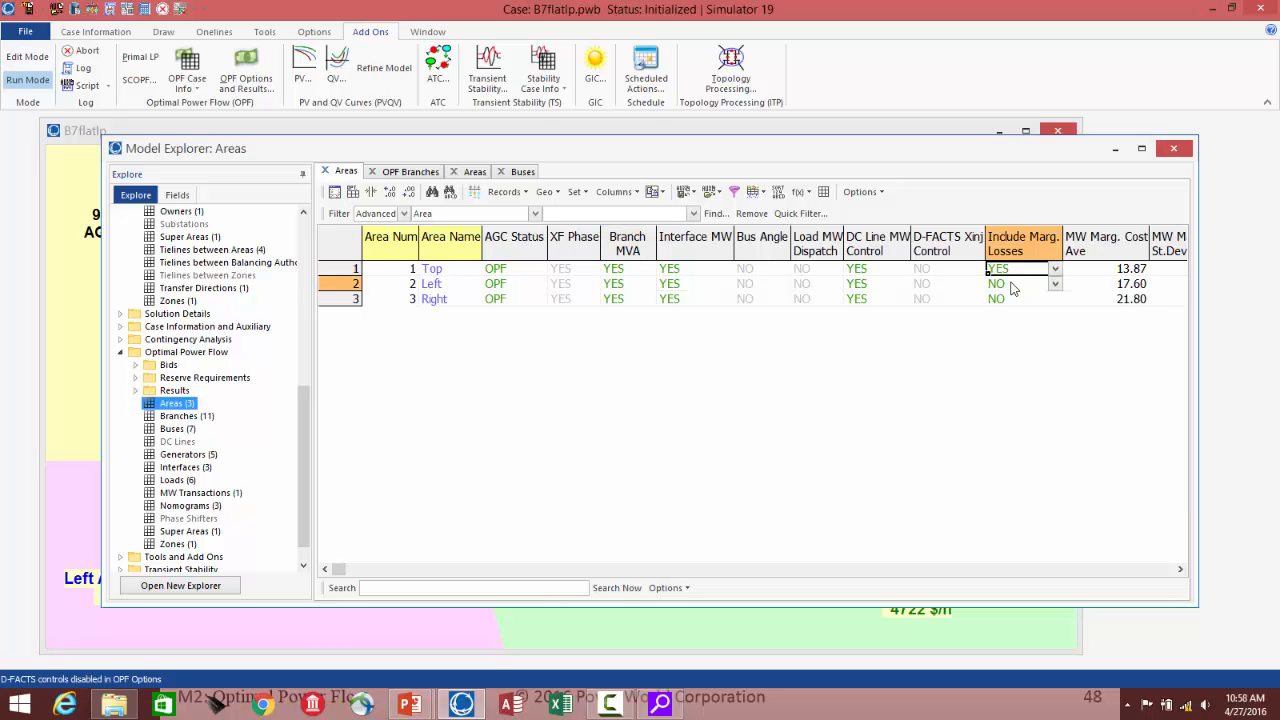
pyautogui.doubleClick(1013, 285)
pyautogui.doubleClick(1011, 299)
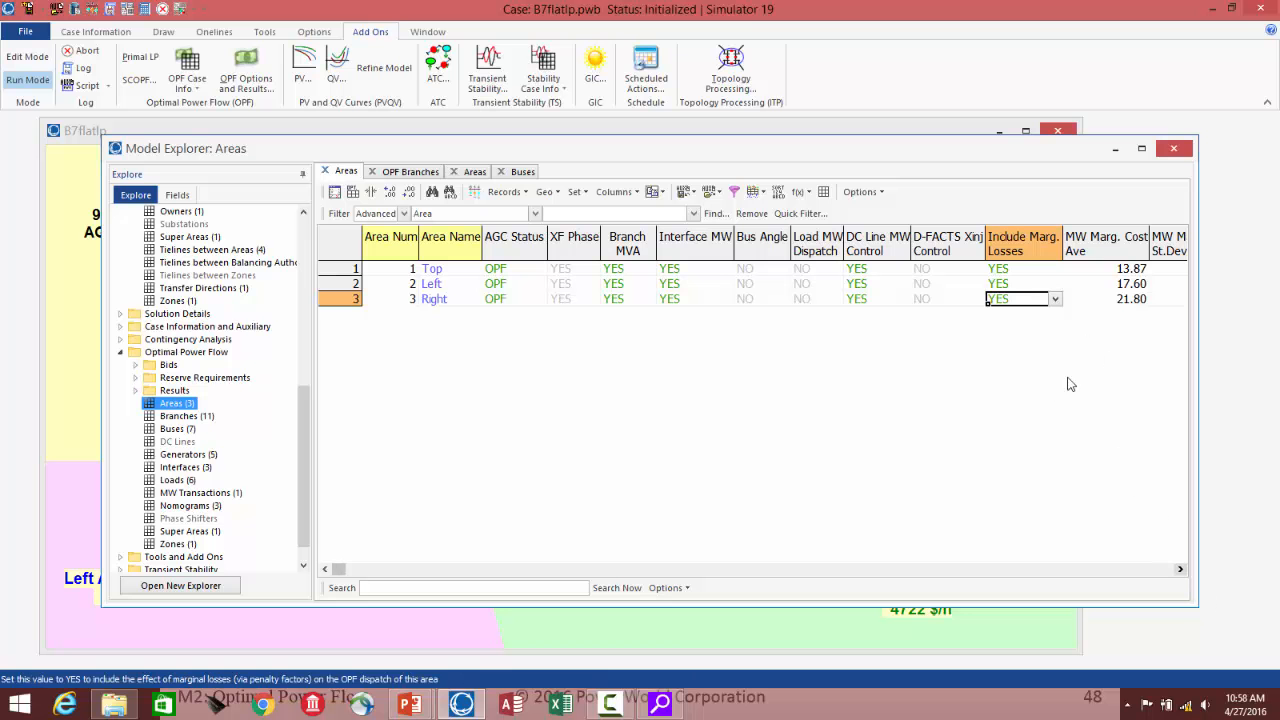
pyautogui.click(1181, 569)
pyautogui.click(1181, 569)
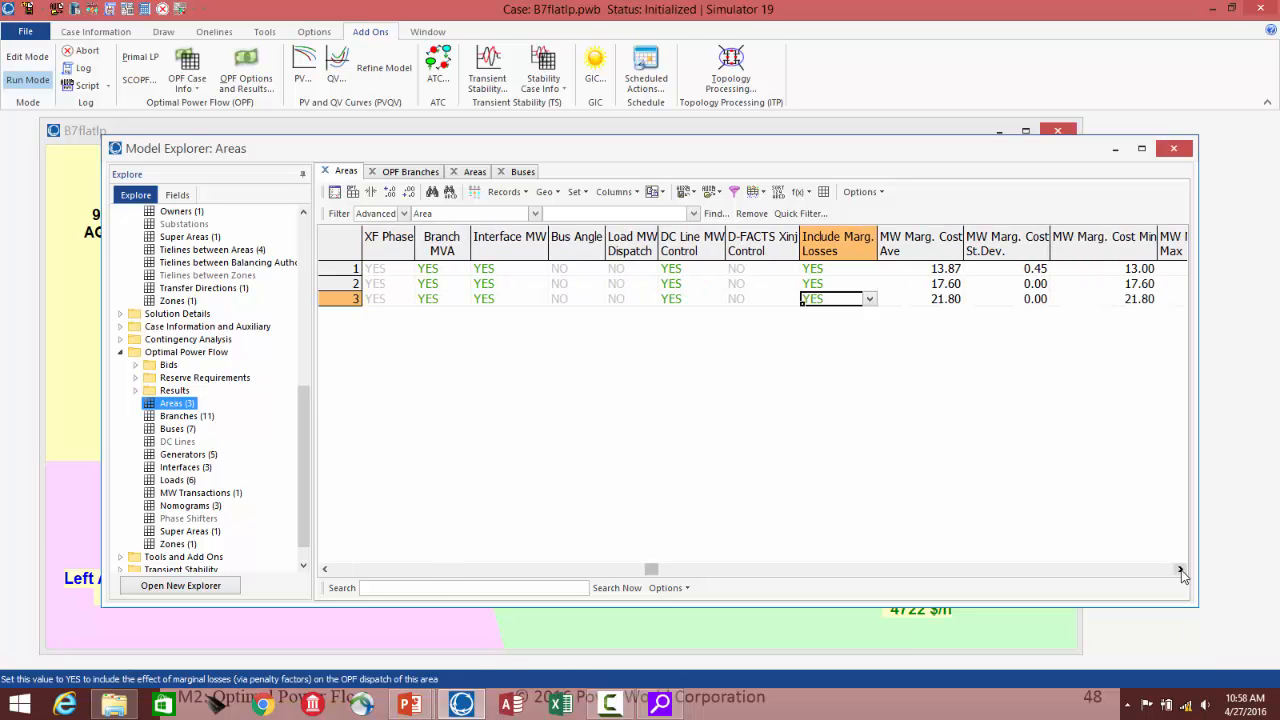
pyautogui.click(343, 566)
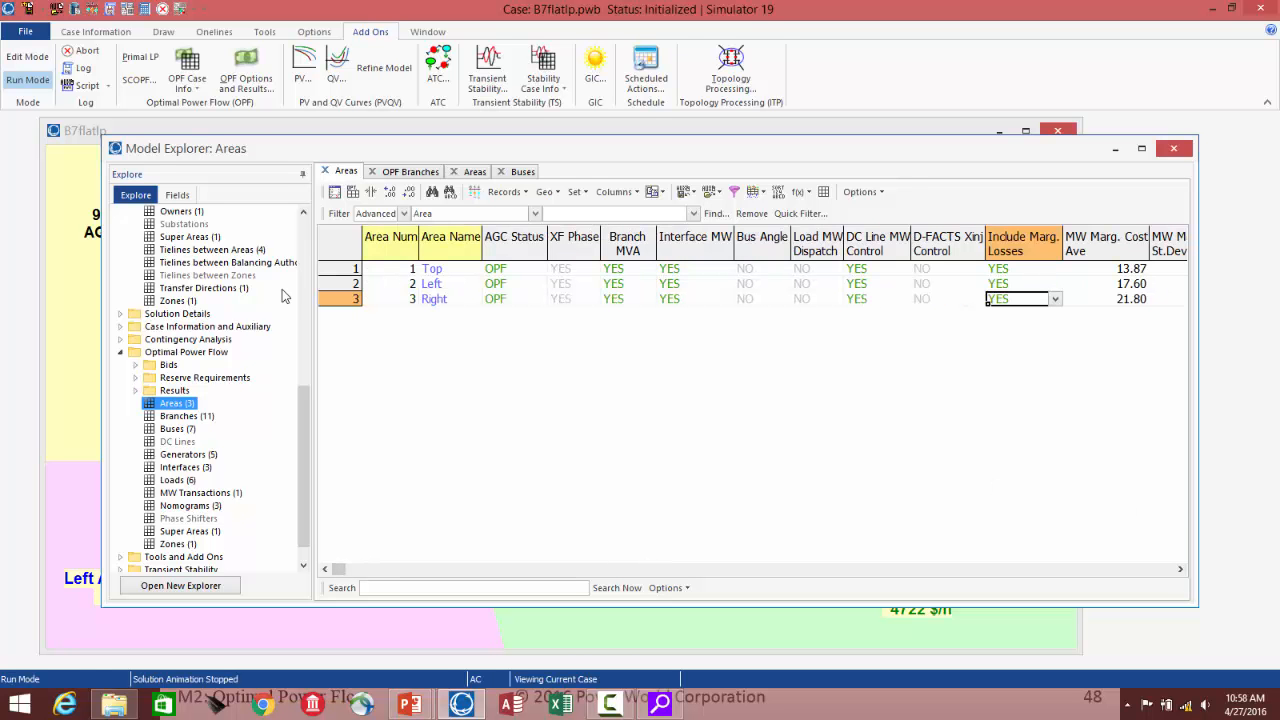
pyautogui.hotkey('alt', 'Tab')
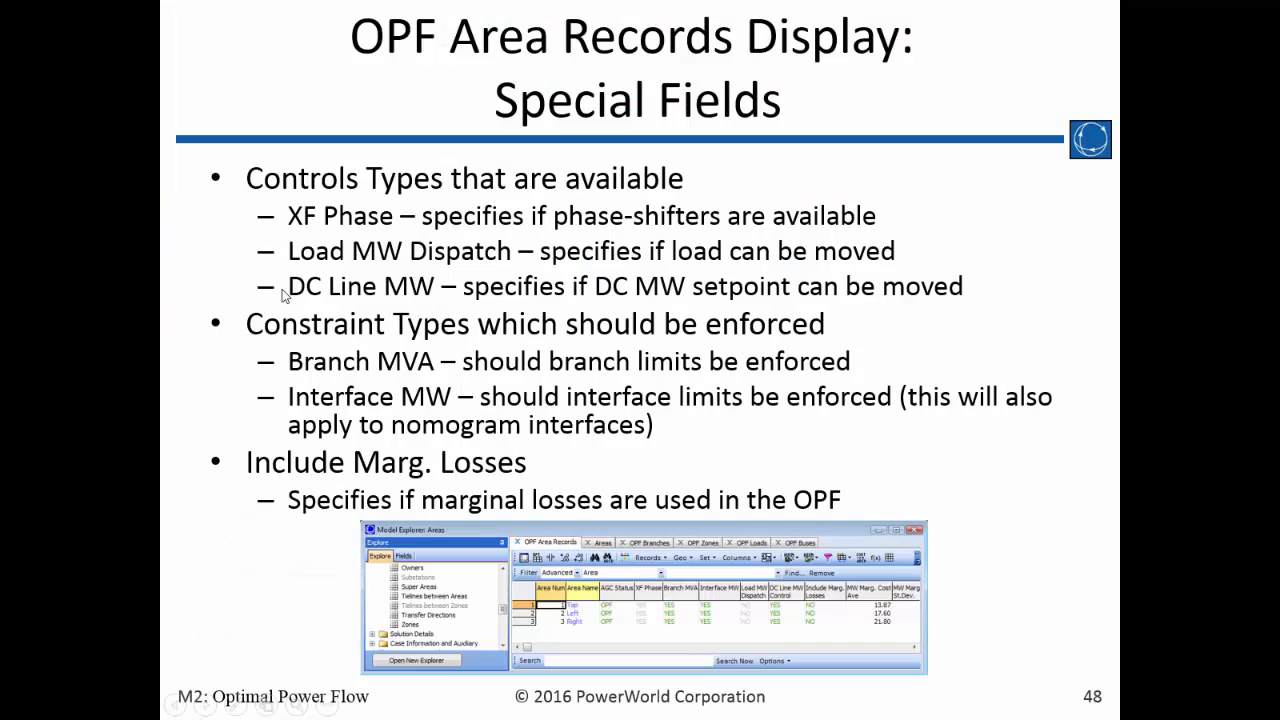
pyautogui.press('Right')
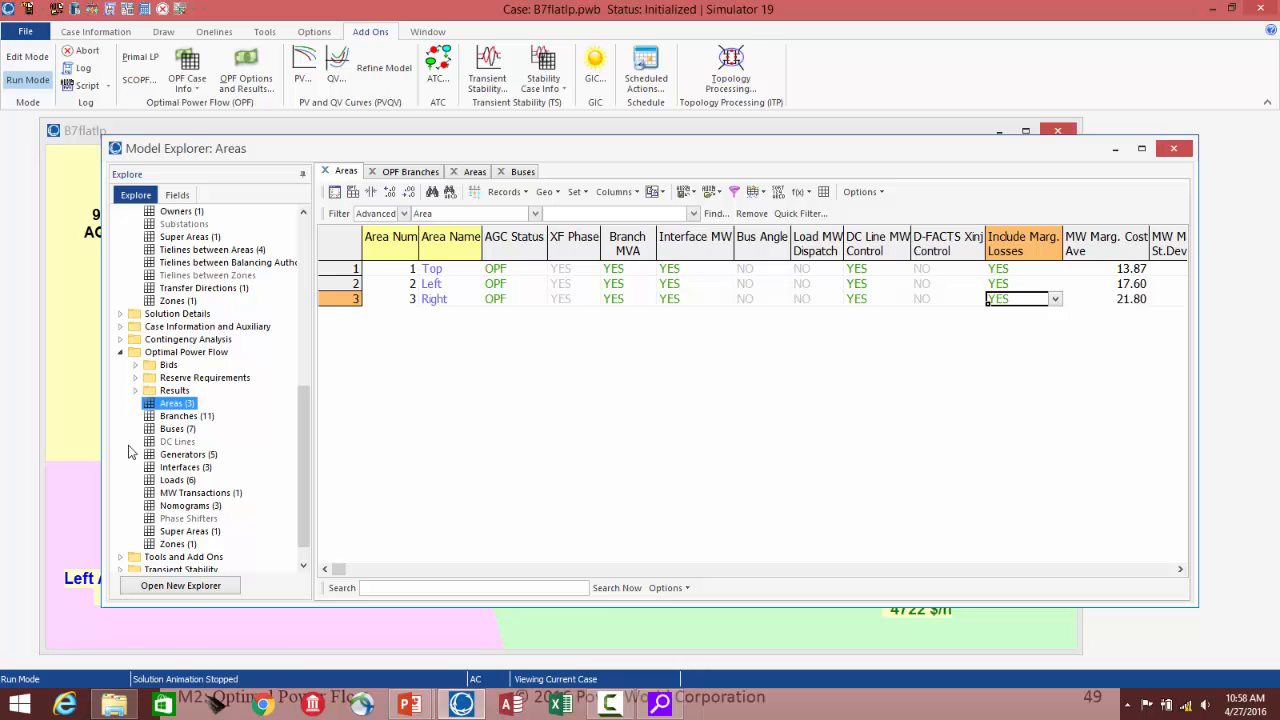
# Step: Open the OPF Generators display and enlarge its table text, keeping the bus number and name columns in view
pyautogui.click(185, 455)
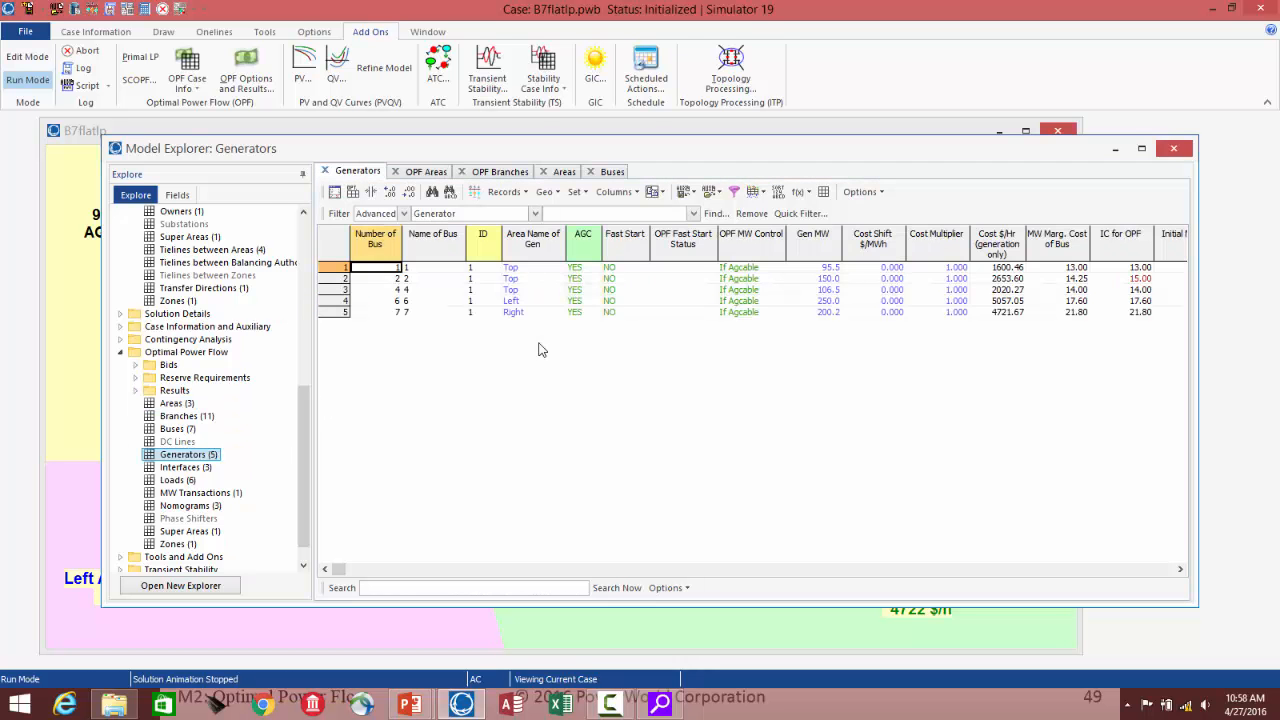
pyautogui.click(593, 302)
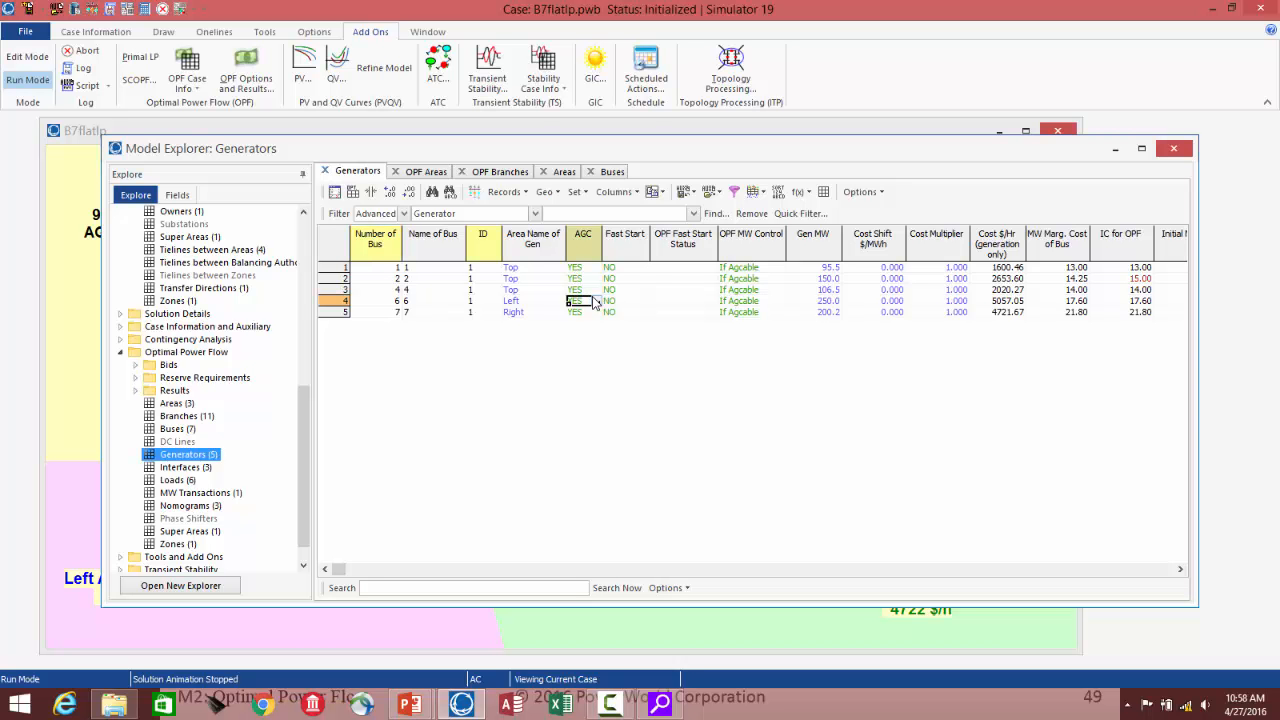
pyautogui.scroll(5, 593, 302)
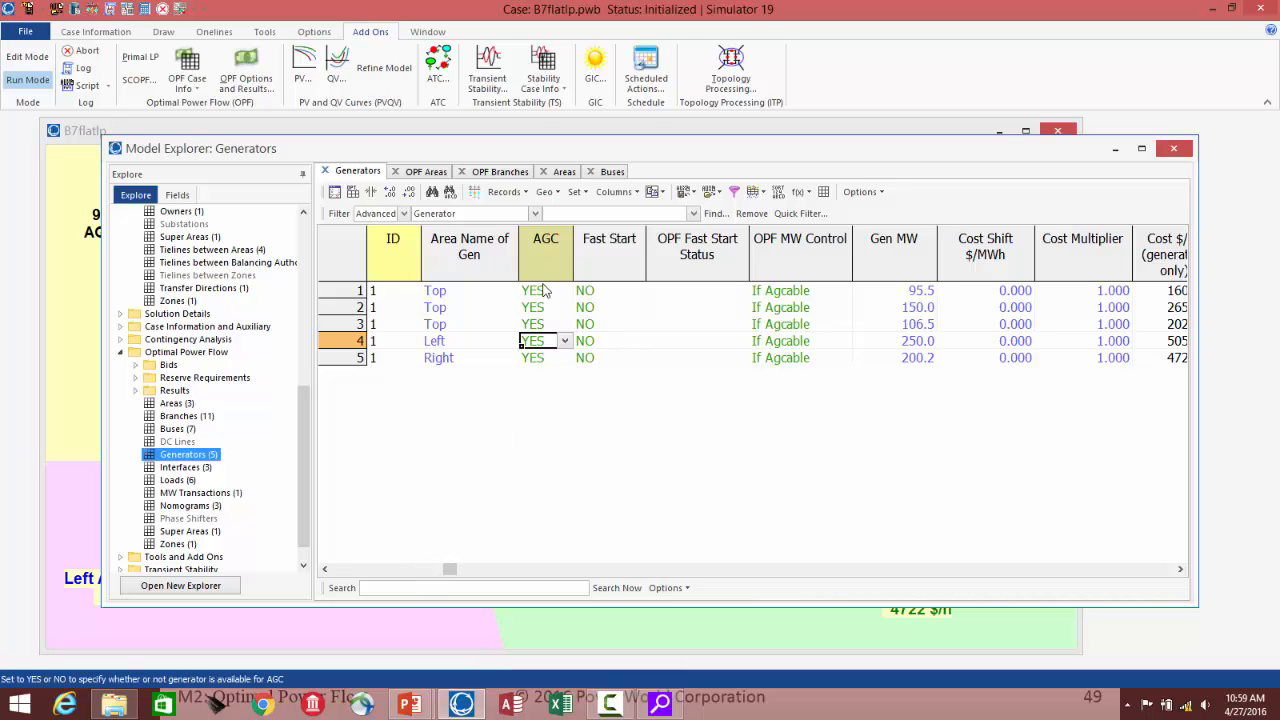
pyautogui.click(325, 569)
pyautogui.click(325, 569)
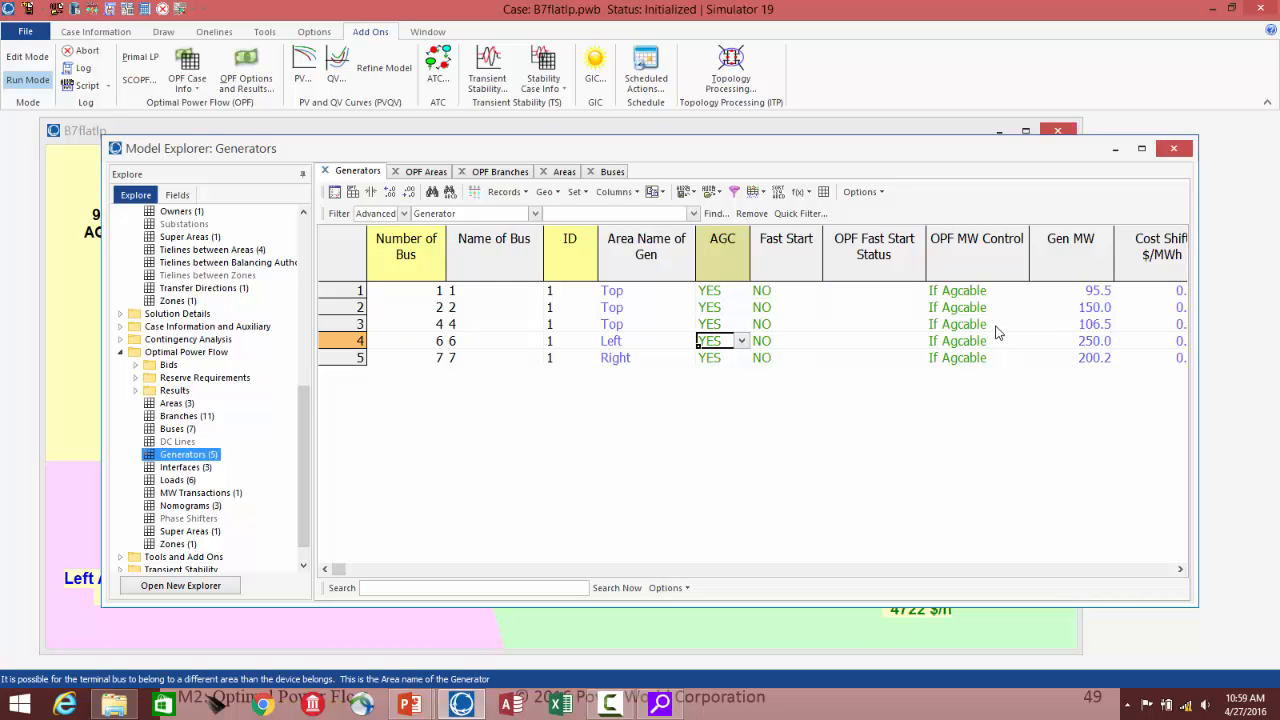
# Step: Set AGC to NO and OPF MW Control to No for the generator at bus 4
pyautogui.doubleClick(712, 328)
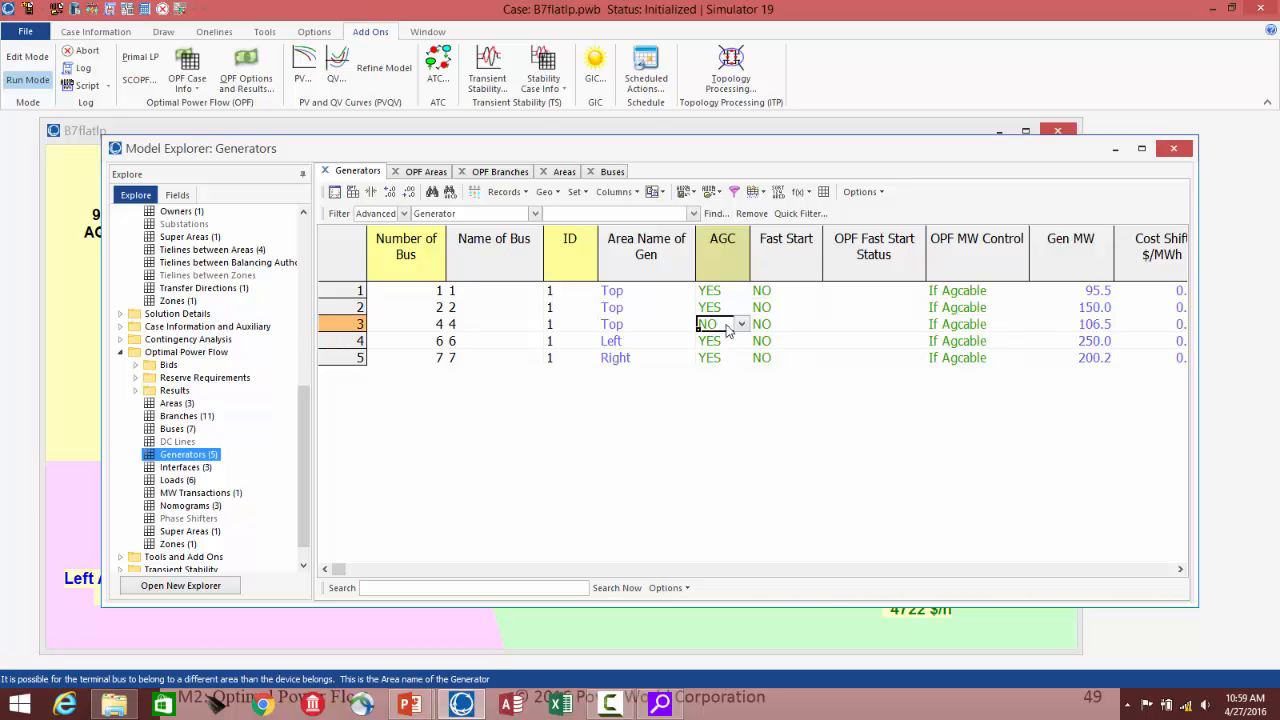
pyautogui.click(976, 331)
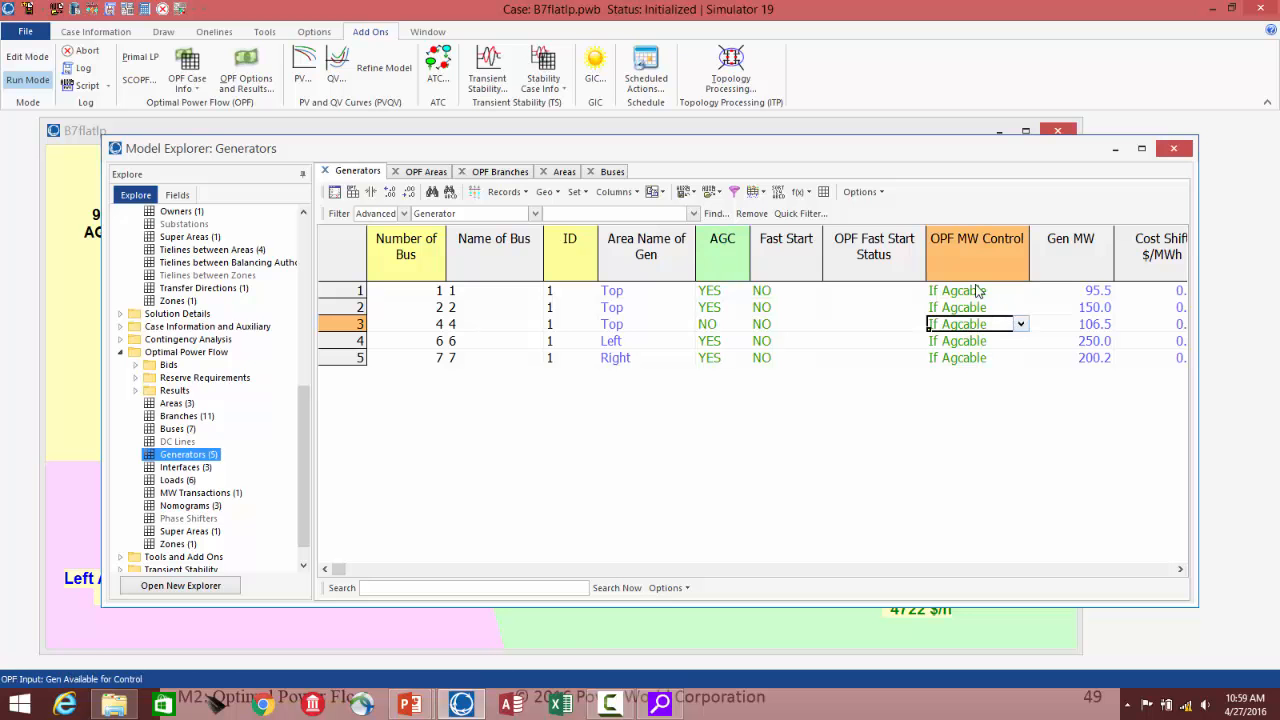
pyautogui.click(1022, 326)
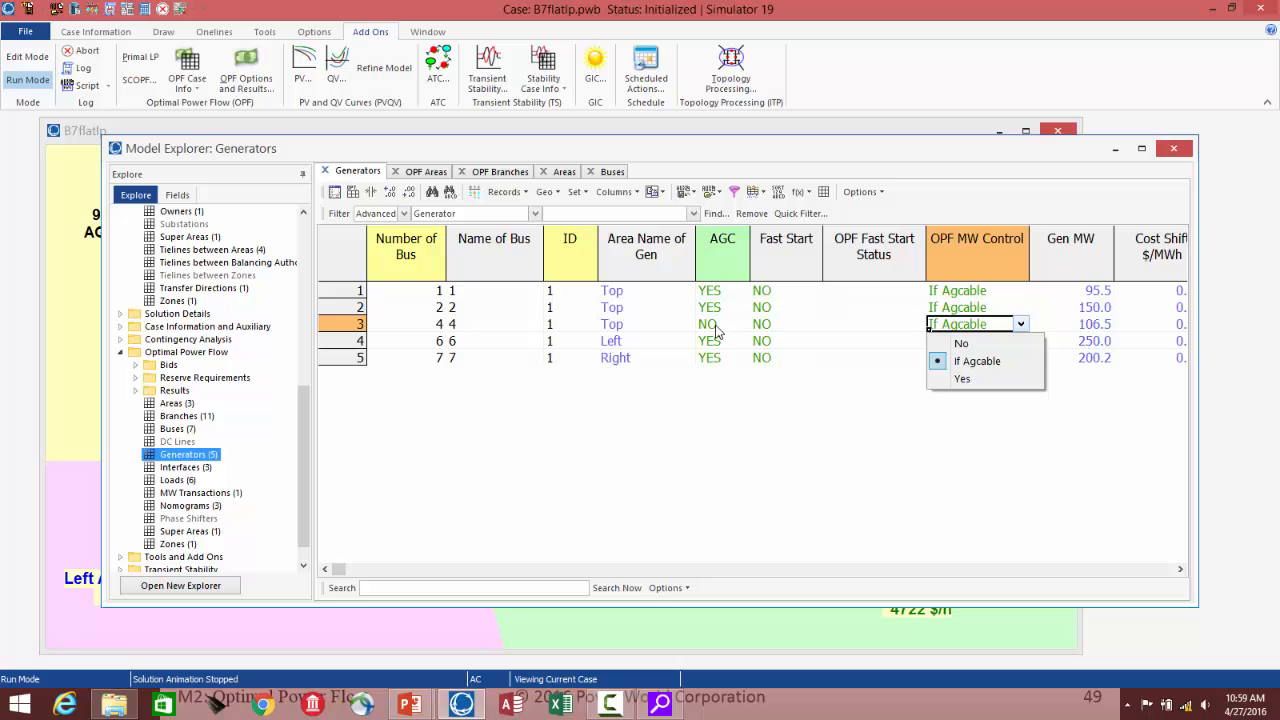
pyautogui.click(972, 344)
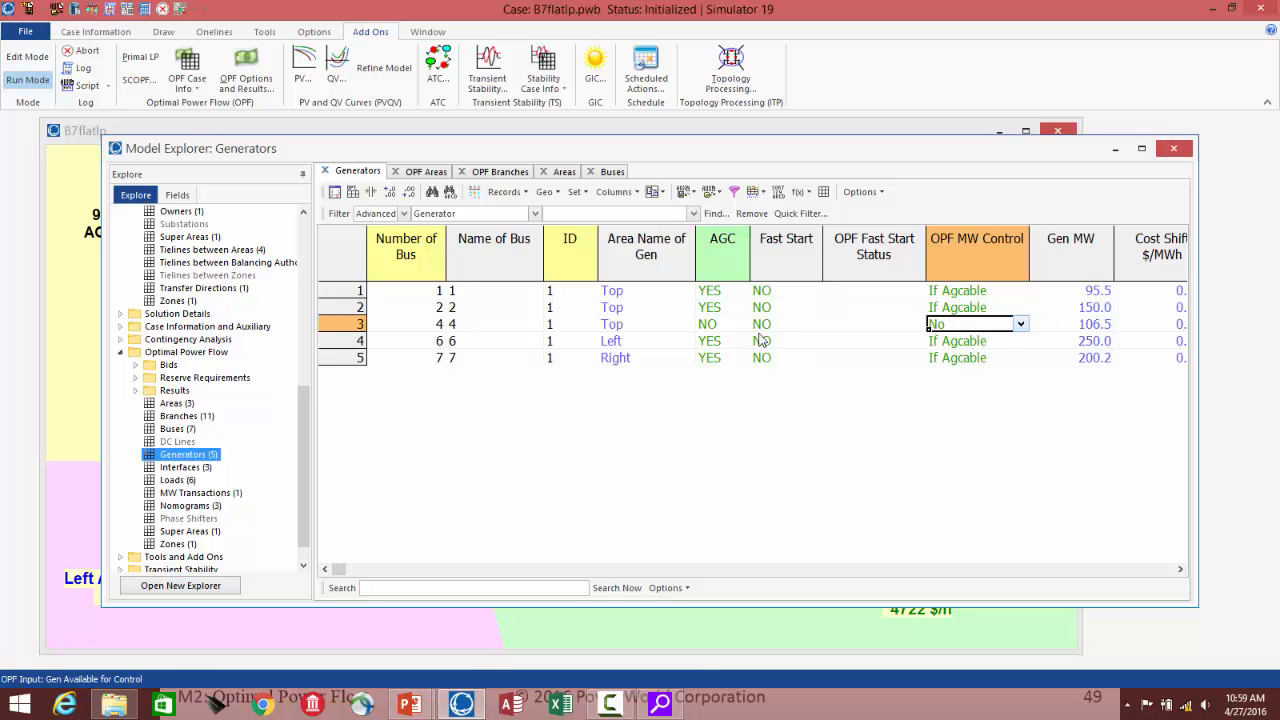
# Step: Try Yes as the bus 4 generator's OPF MW Control, restore it to If Agcable and set its AGC back to YES
pyautogui.click(1019, 325)
pyautogui.click(958, 379)
pyautogui.click(1020, 324)
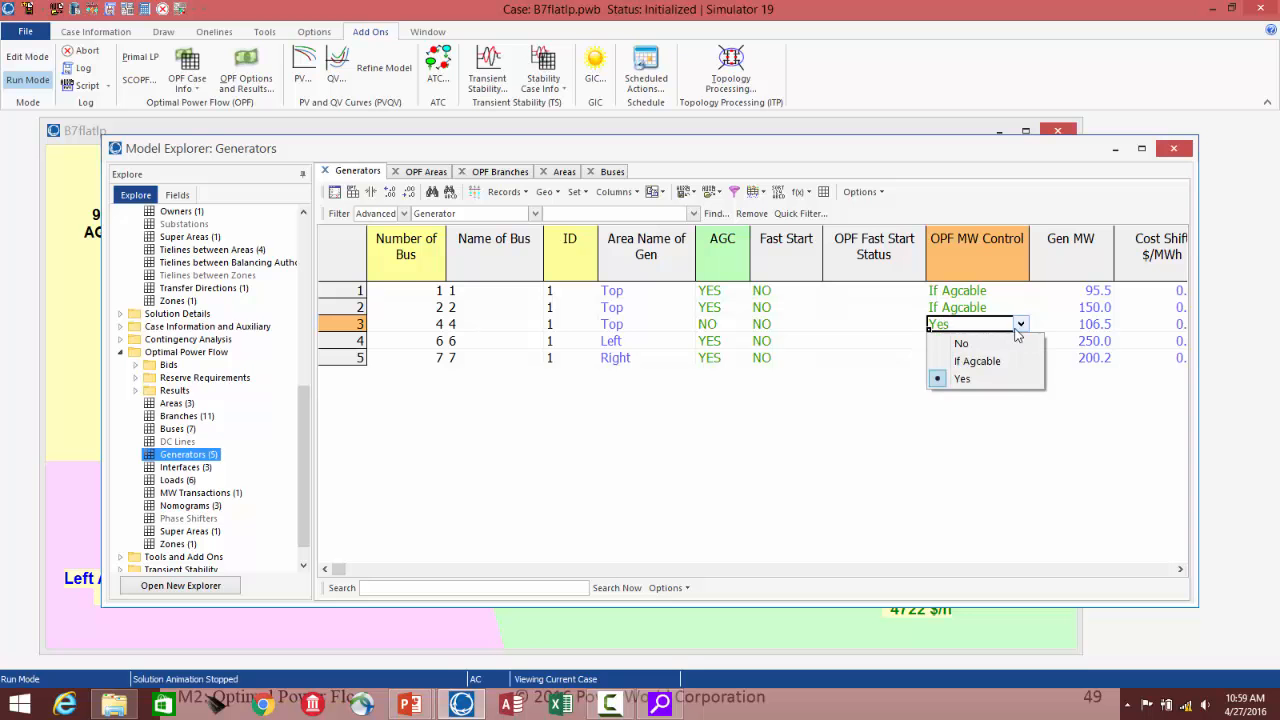
pyautogui.click(947, 362)
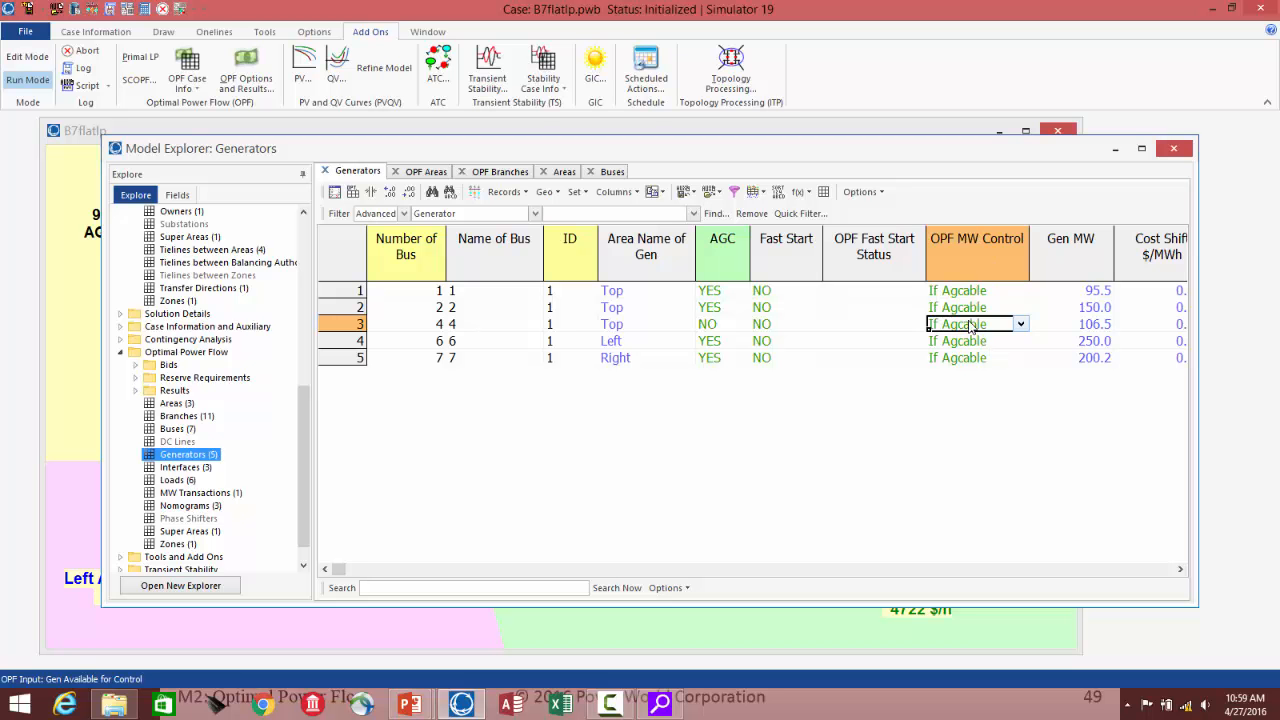
pyautogui.click(717, 328)
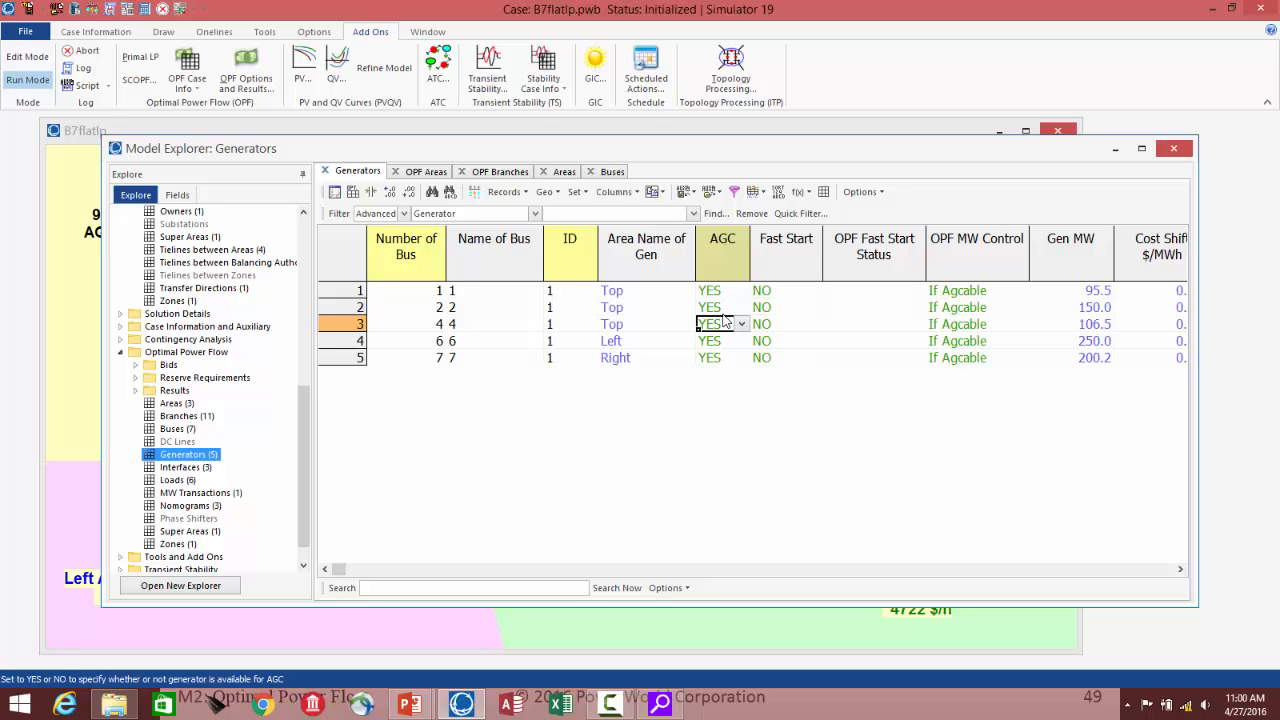
pyautogui.click(777, 304)
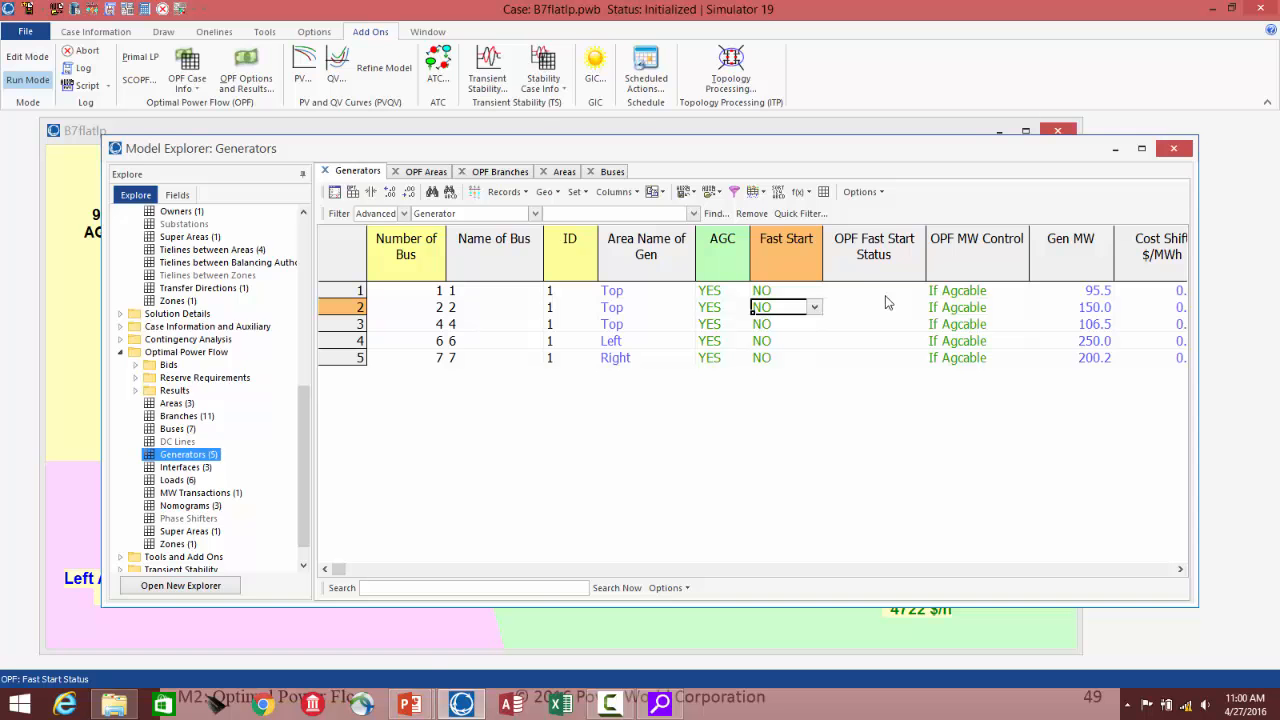
pyautogui.hotkey('alt', 'Tab')
pyautogui.press('Right')
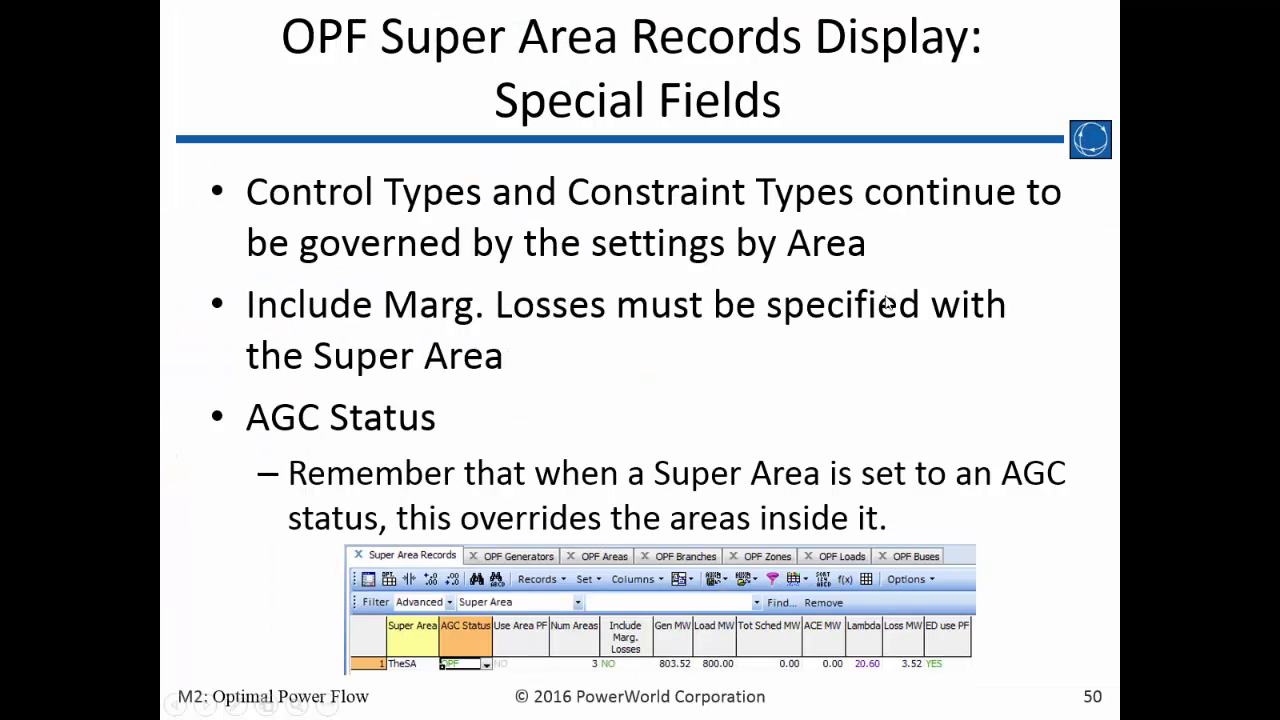
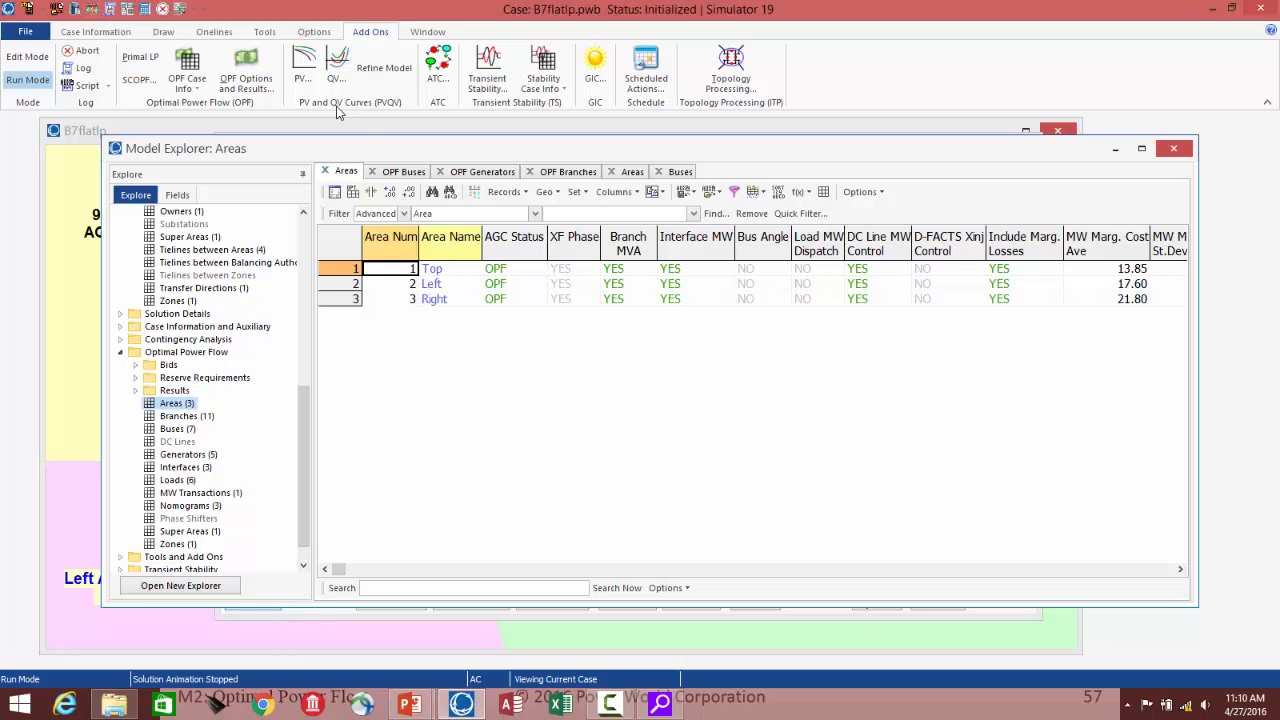
# Step: Set the present case as the base case for Difference Flows
pyautogui.click(271, 34)
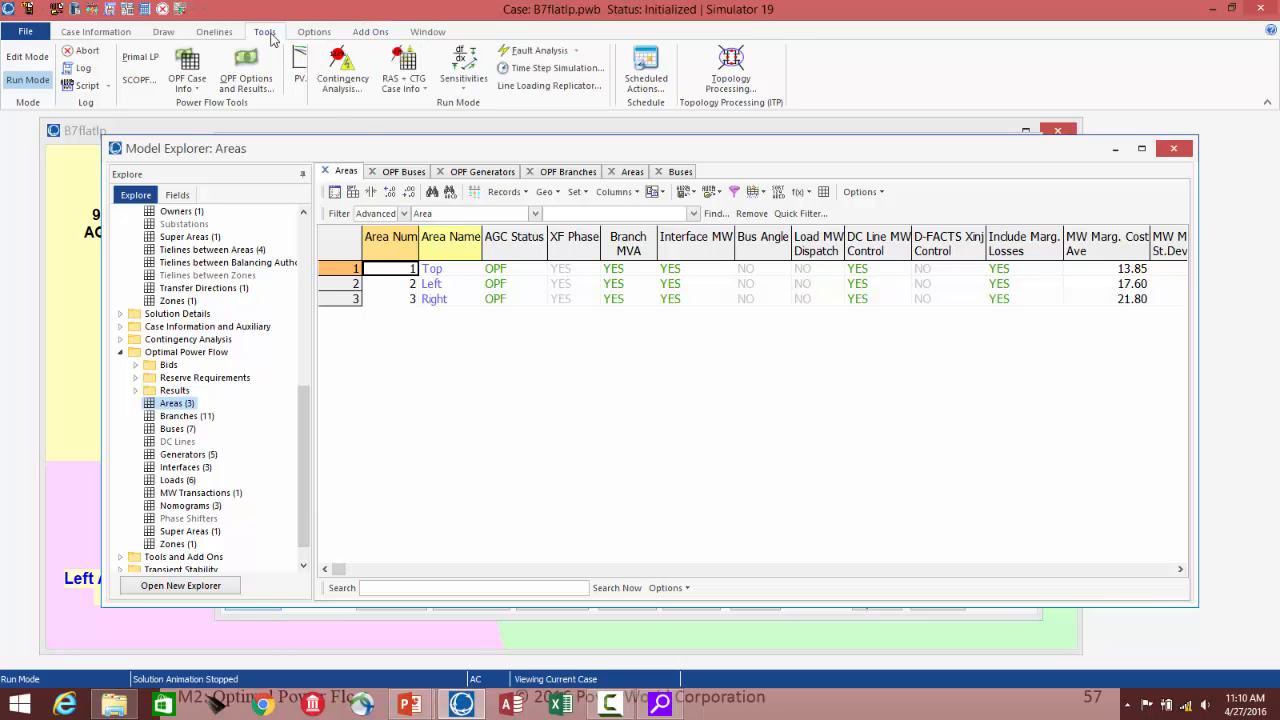
pyautogui.click(708, 78)
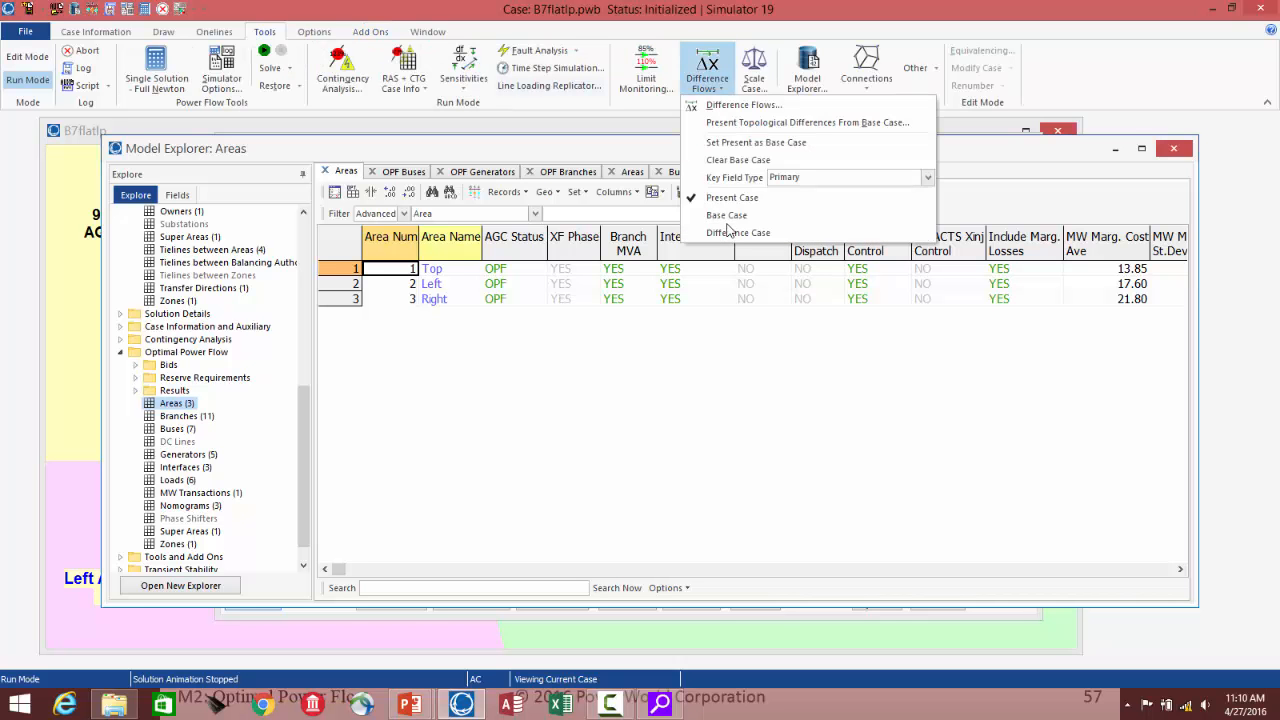
pyautogui.click(749, 143)
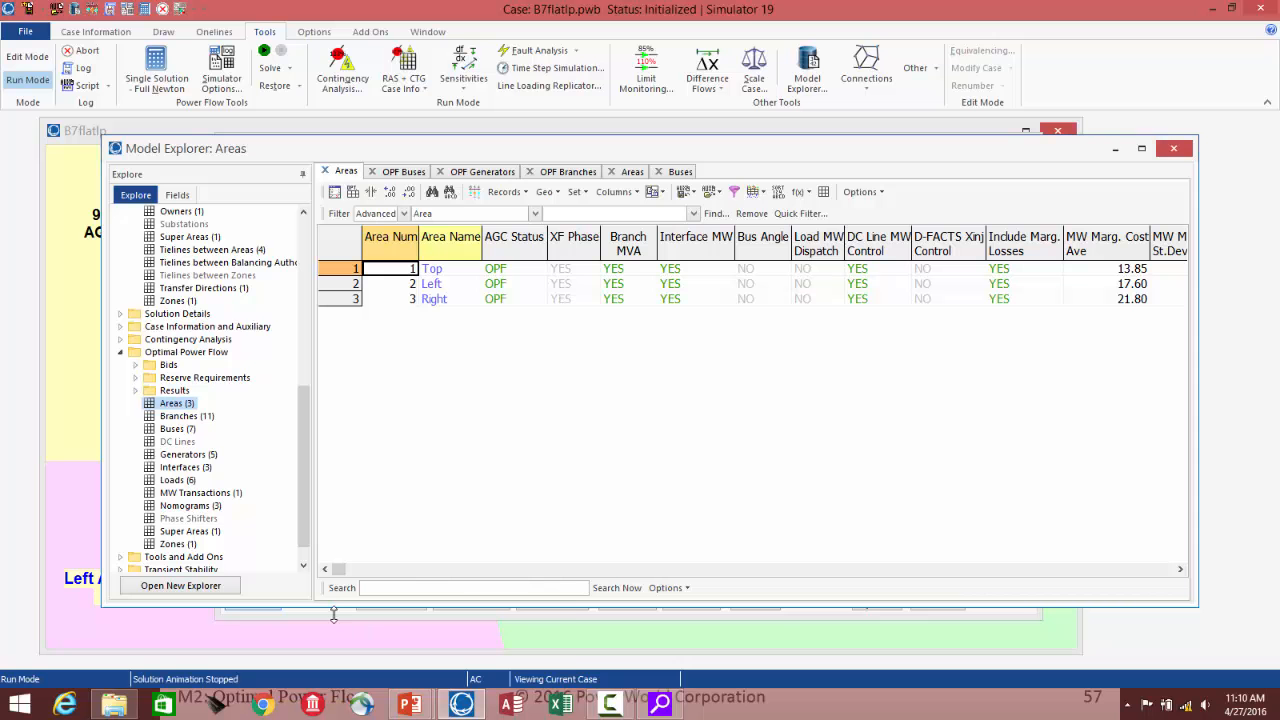
# Step: Set the Top area's OPF reference for cost of energy, loss and congestion to Area's Bus' Loads and accept the change
pyautogui.rightClick(407, 272)
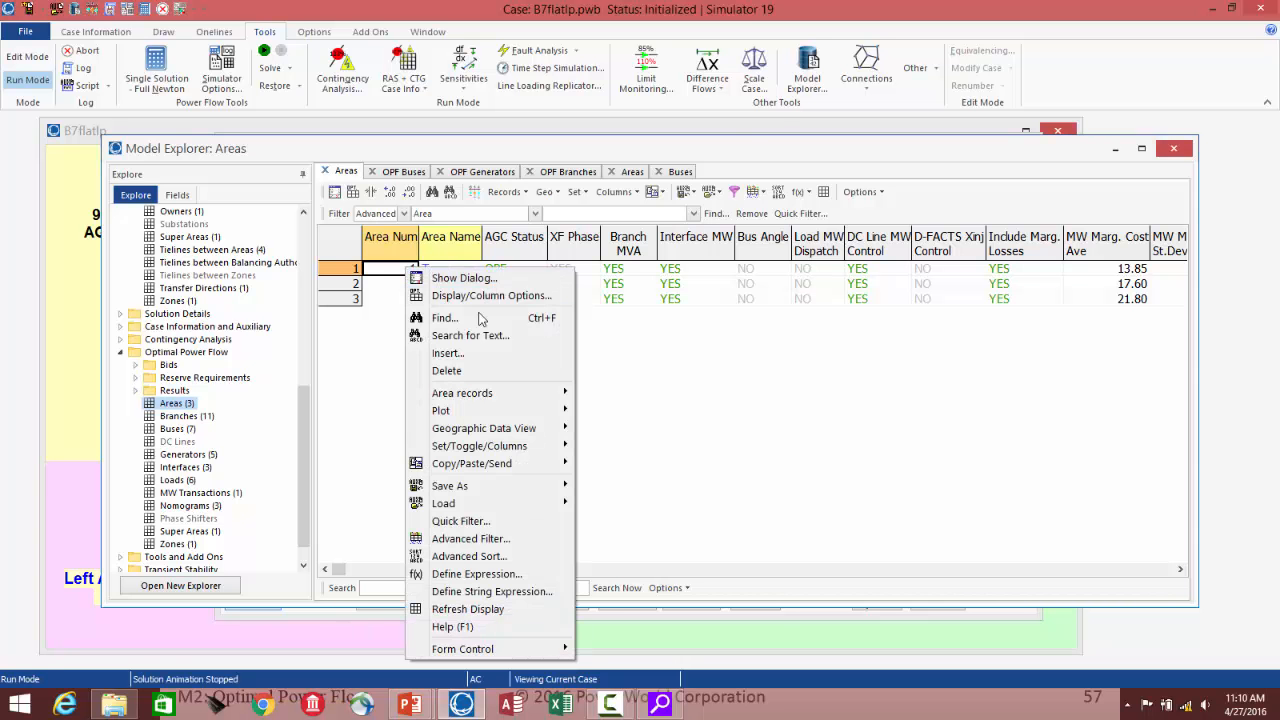
pyautogui.click(478, 279)
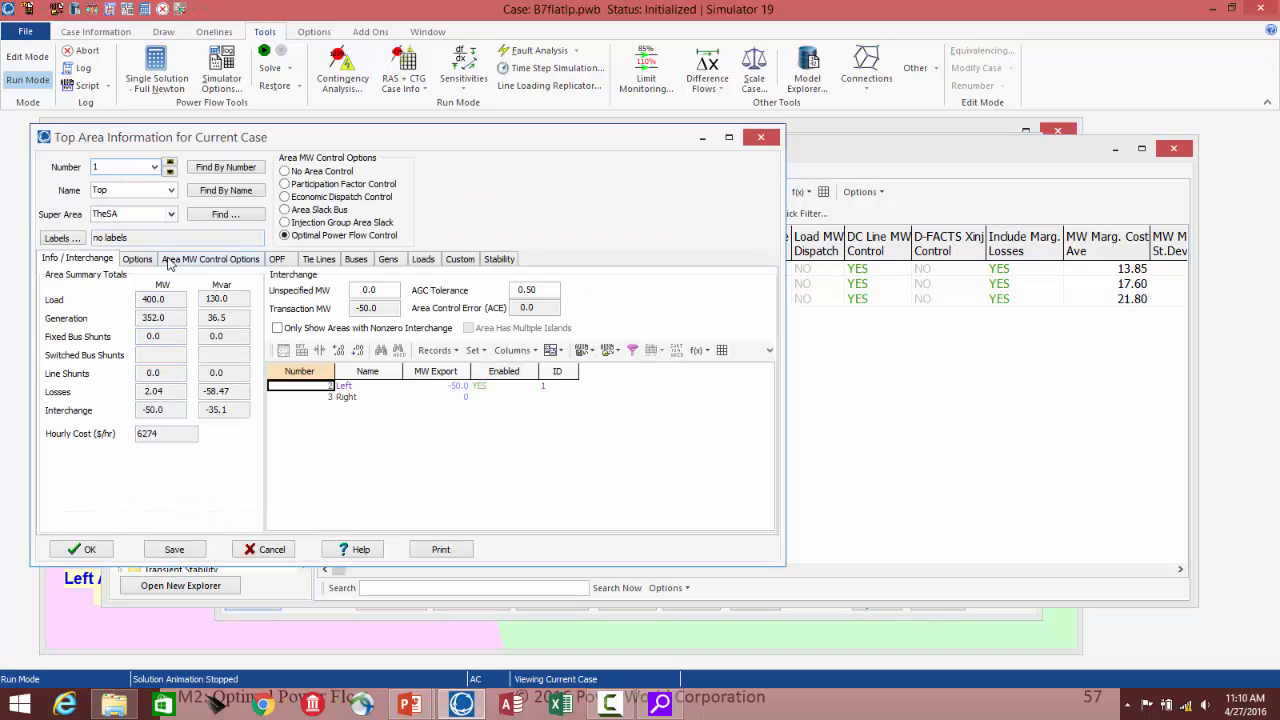
pyautogui.click(281, 264)
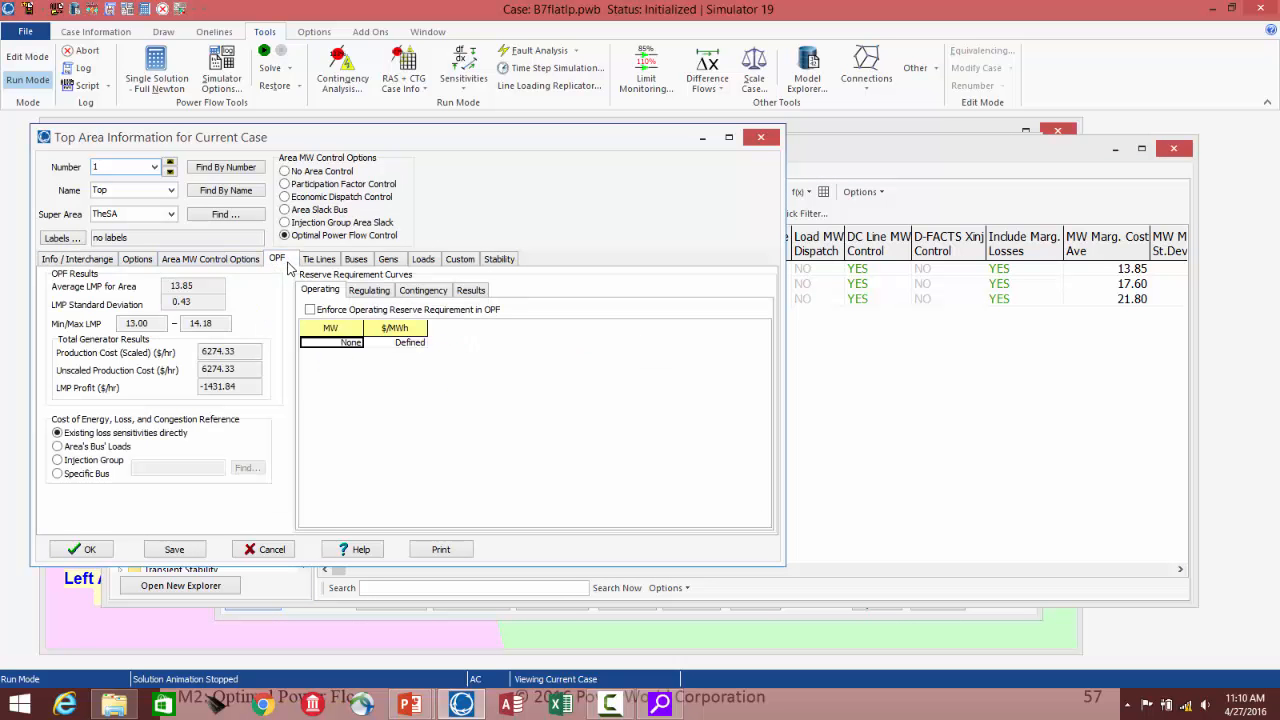
pyautogui.click(118, 453)
pyautogui.click(88, 550)
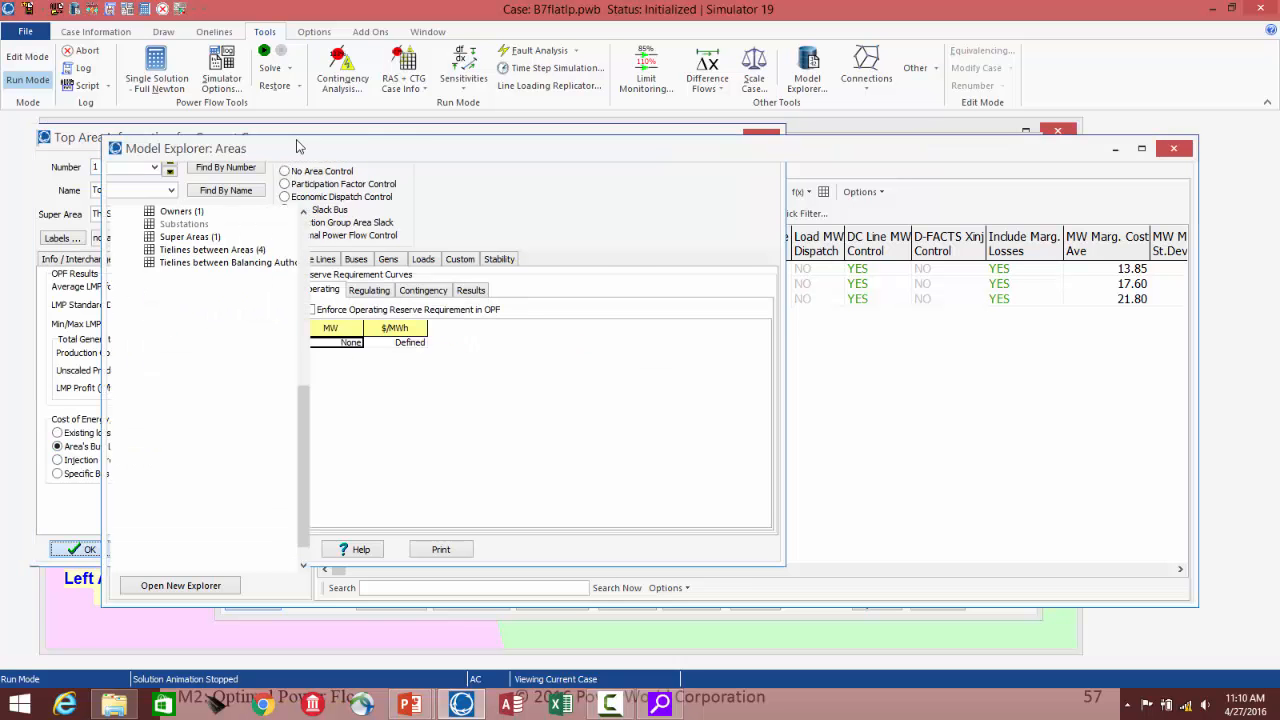
# Step: Bring the LP OPF Dialog to the front and widen it to show the Losses $/MWh column of the bus MW marginal prices
pyautogui.click(370, 31)
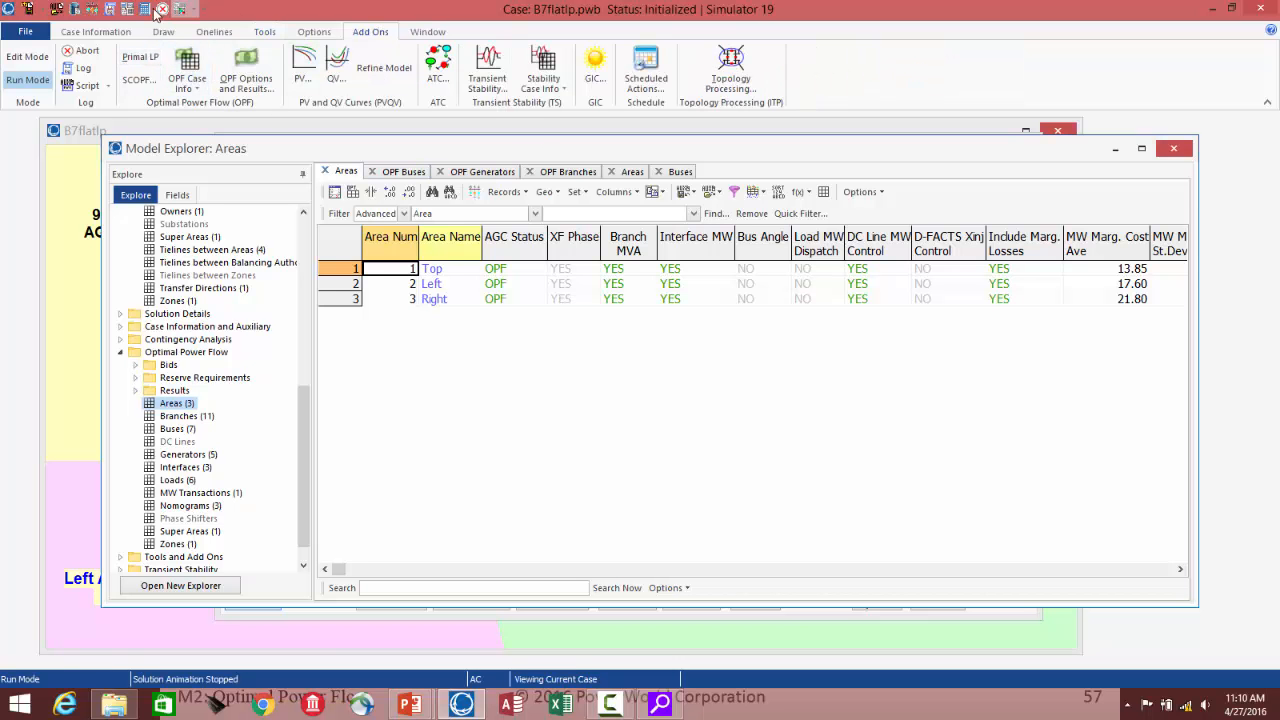
pyautogui.click(189, 11)
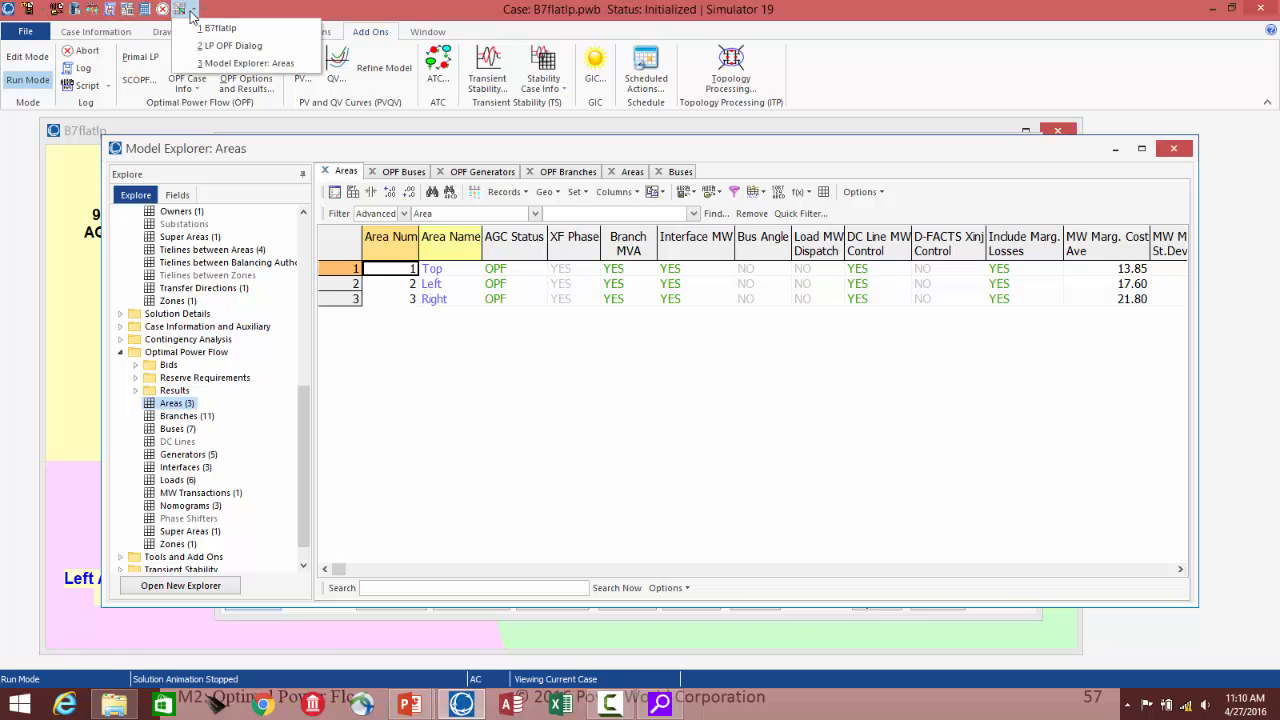
pyautogui.click(196, 45)
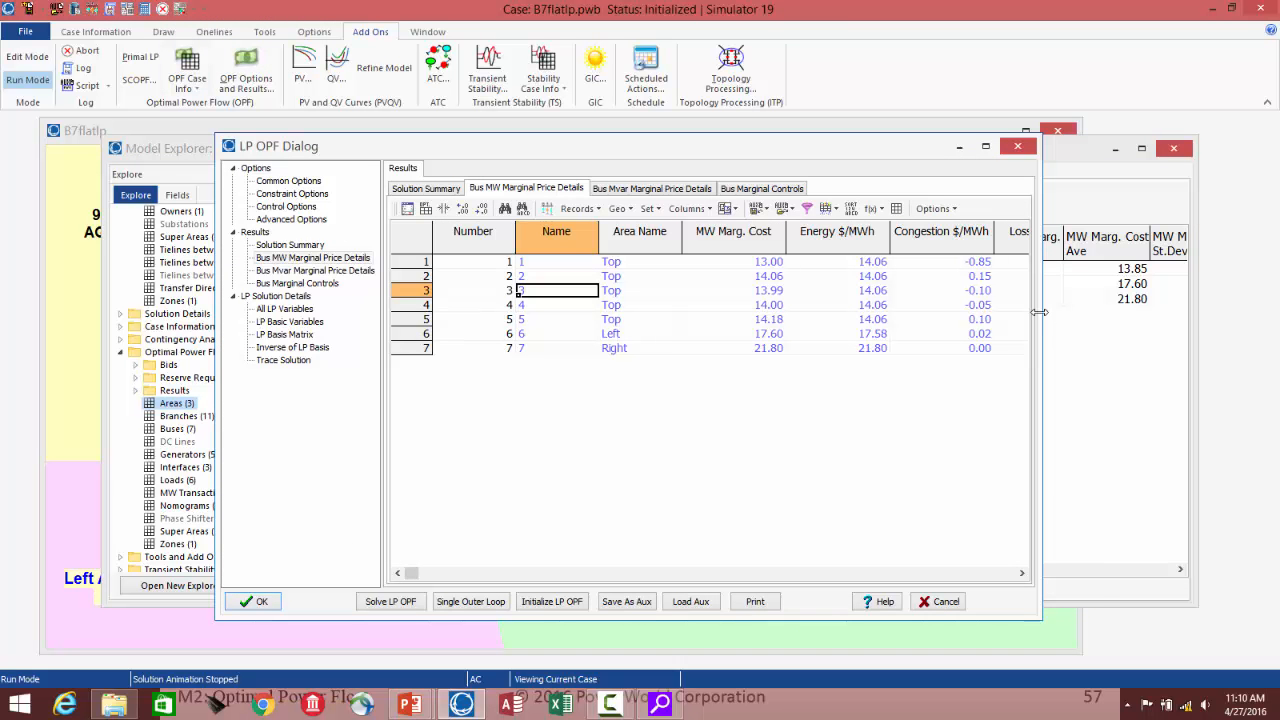
pyautogui.moveTo(1041, 314); pyautogui.dragTo(1100, 314)
pyautogui.moveTo(1183, 330); pyautogui.dragTo(1200, 330)
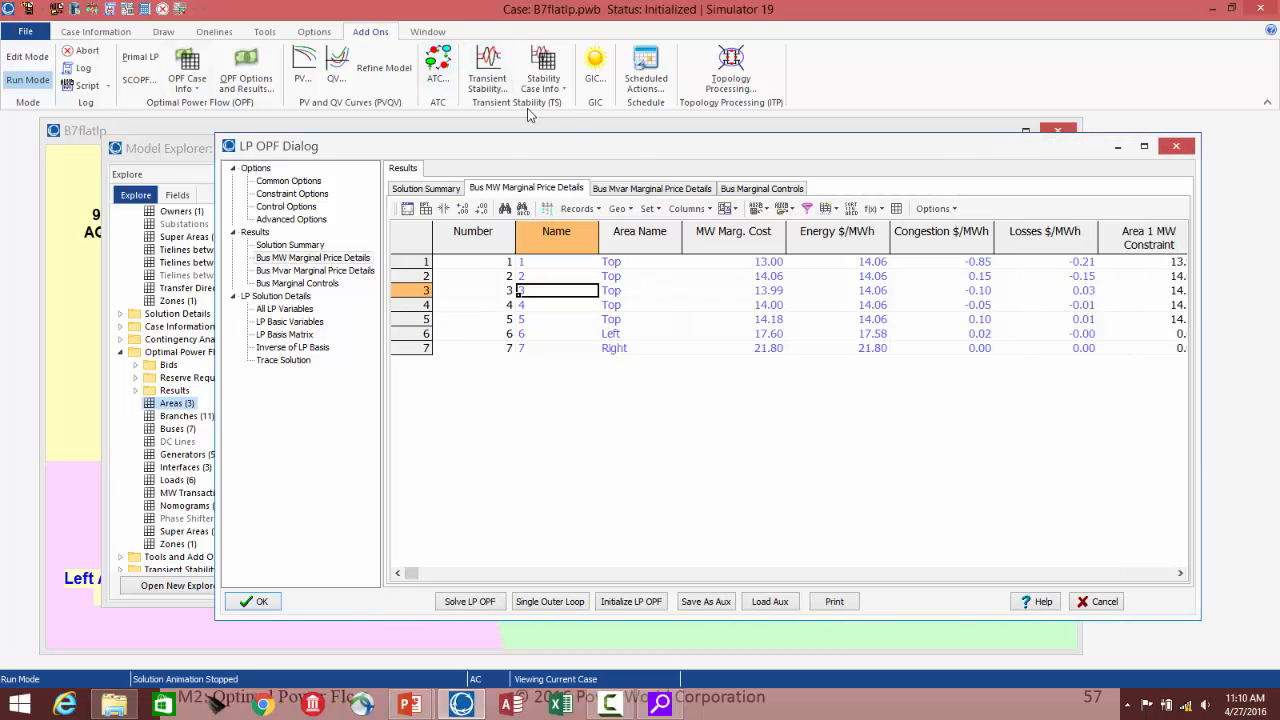
# Step: View the bus MW marginal price details as the Difference Case and return to the Present Case
pyautogui.click(306, 35)
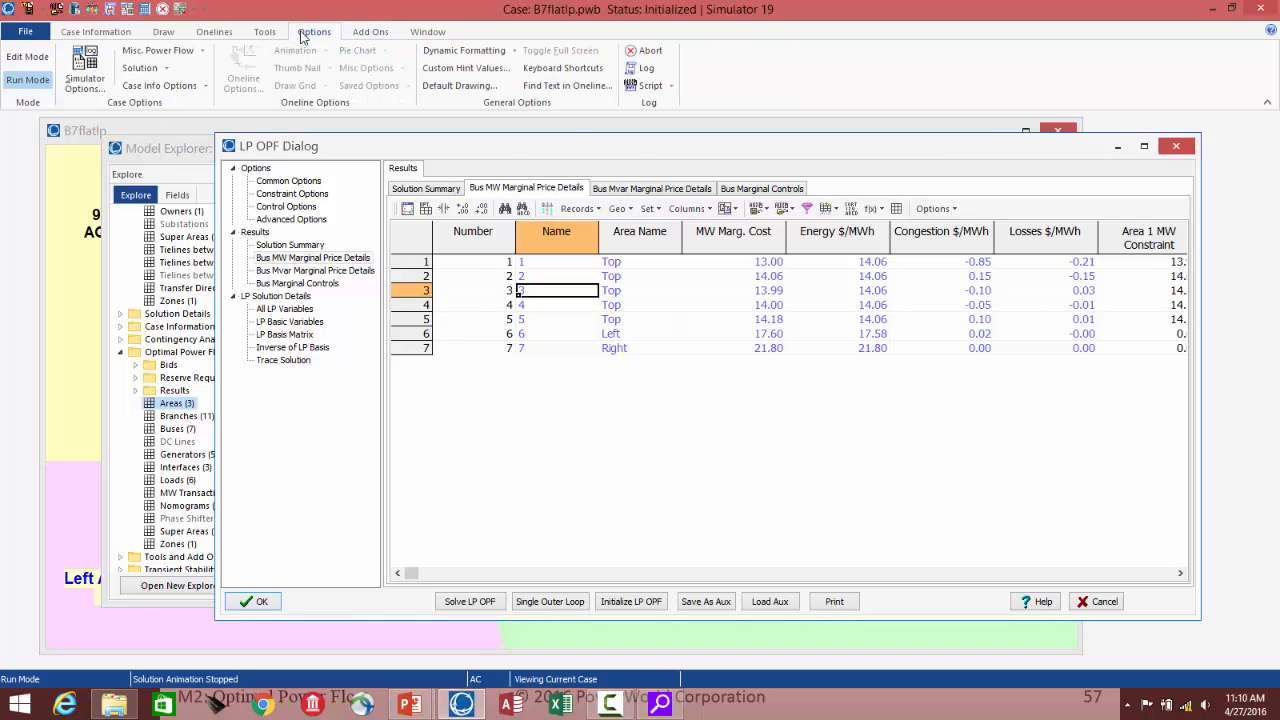
pyautogui.click(273, 34)
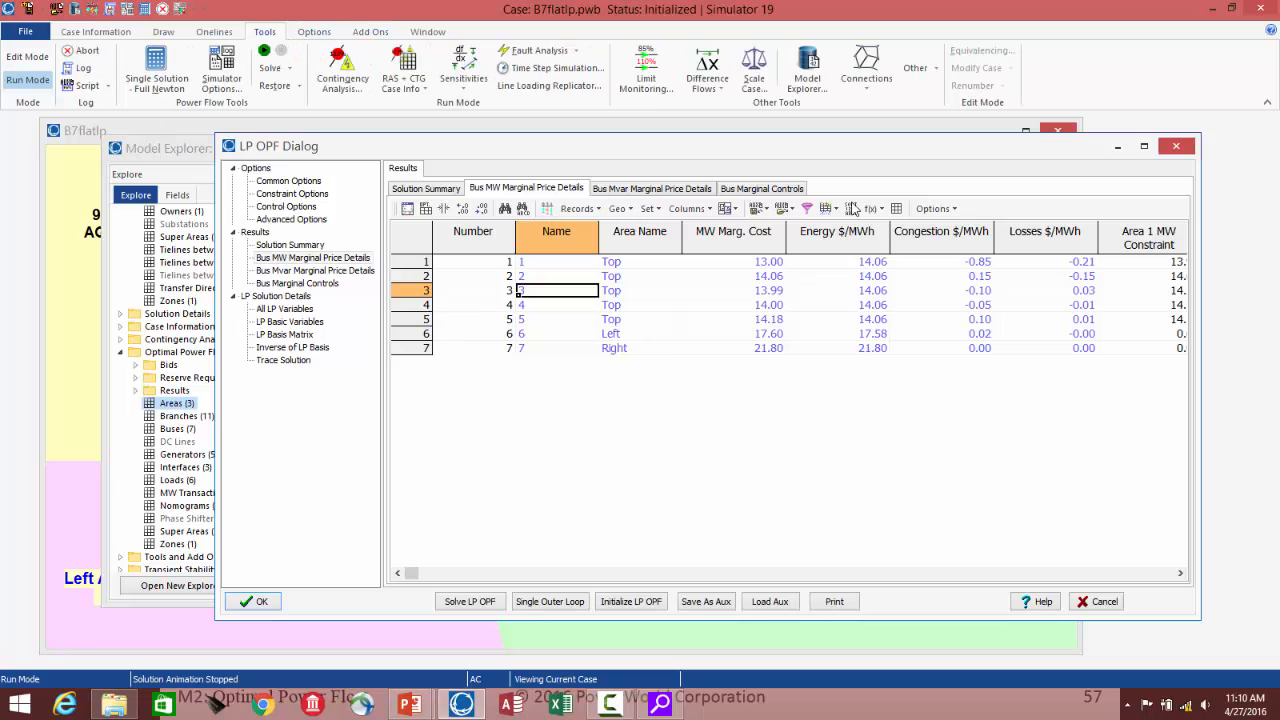
pyautogui.click(718, 86)
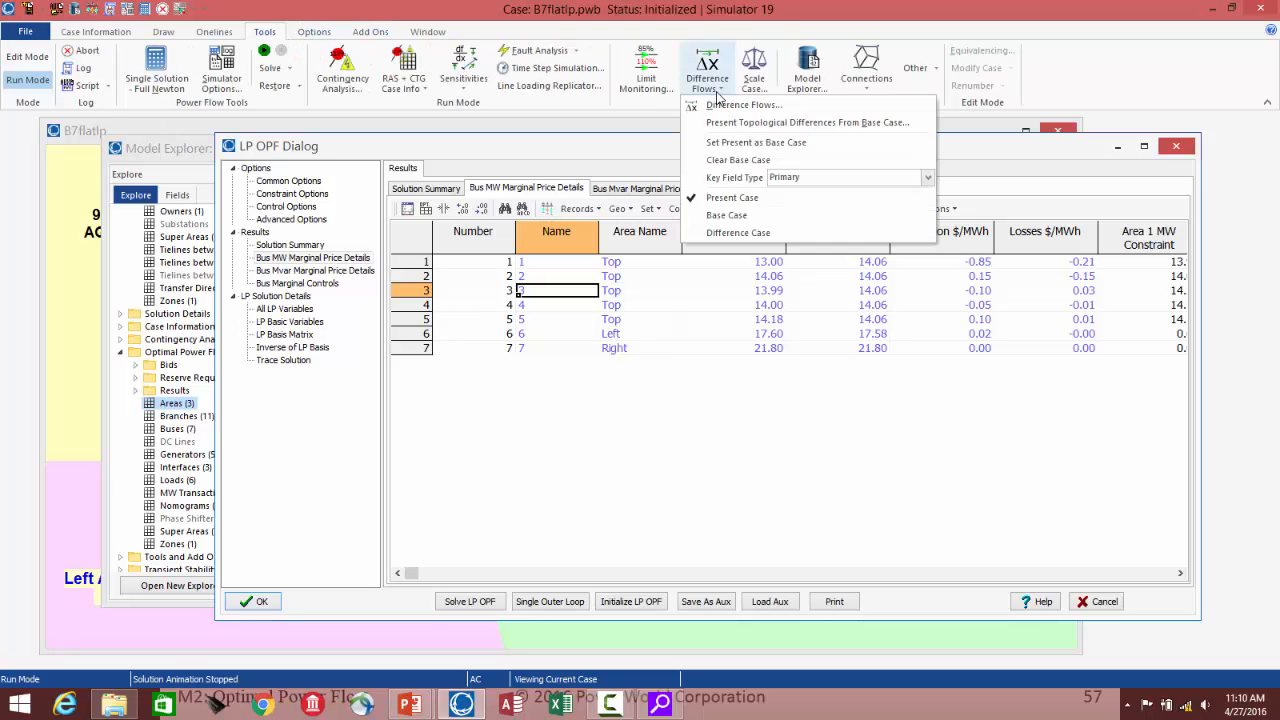
pyautogui.click(733, 232)
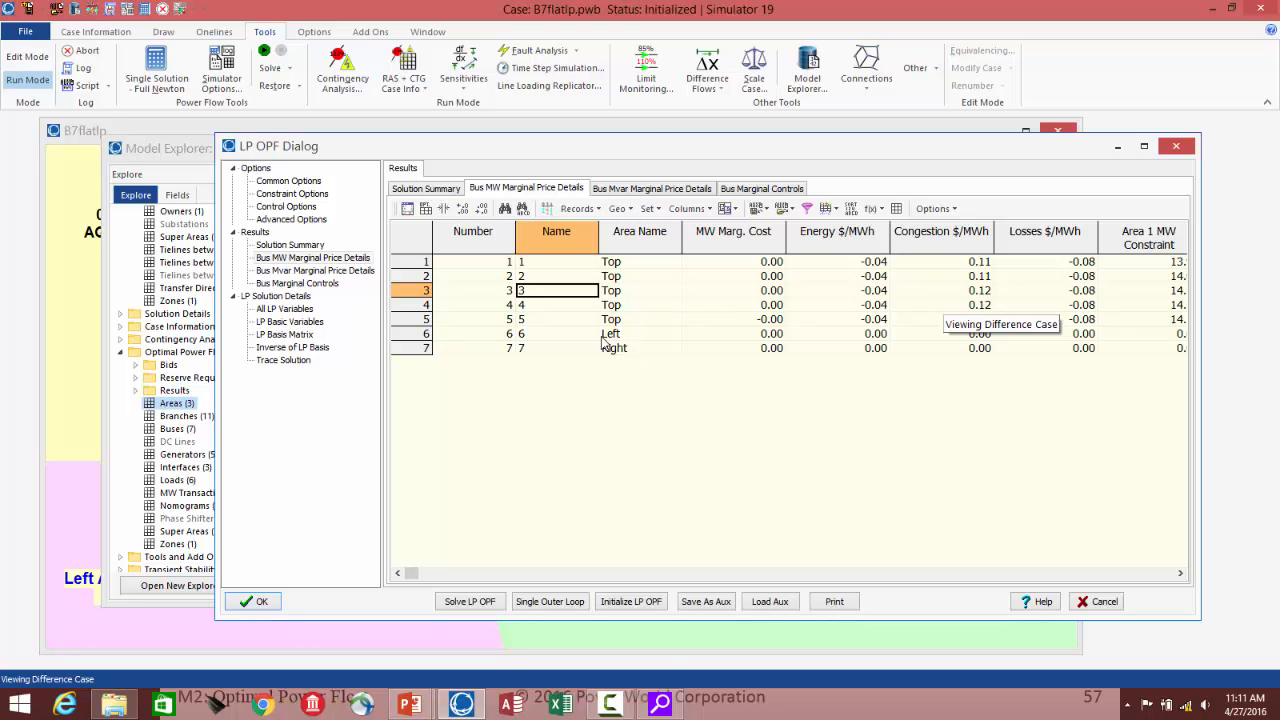
pyautogui.click(708, 94)
pyautogui.click(733, 205)
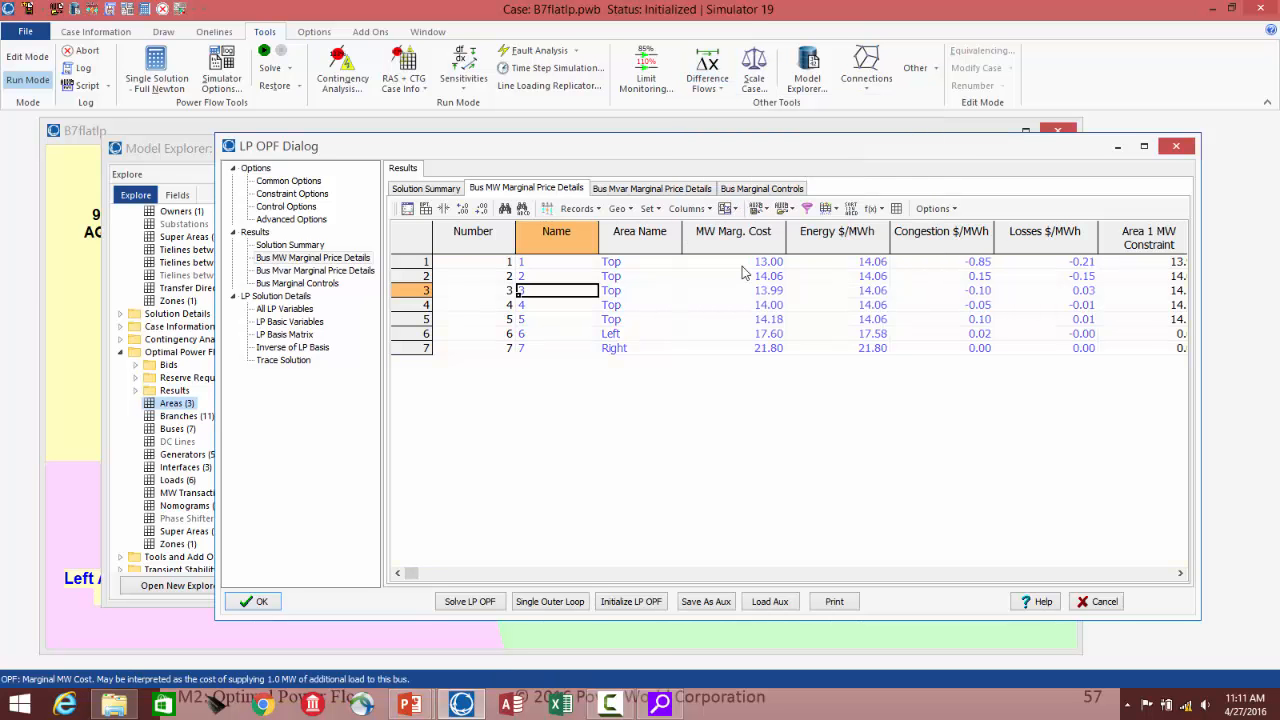
pyautogui.hotkey('alt', 'Tab')
pyautogui.press('Right')
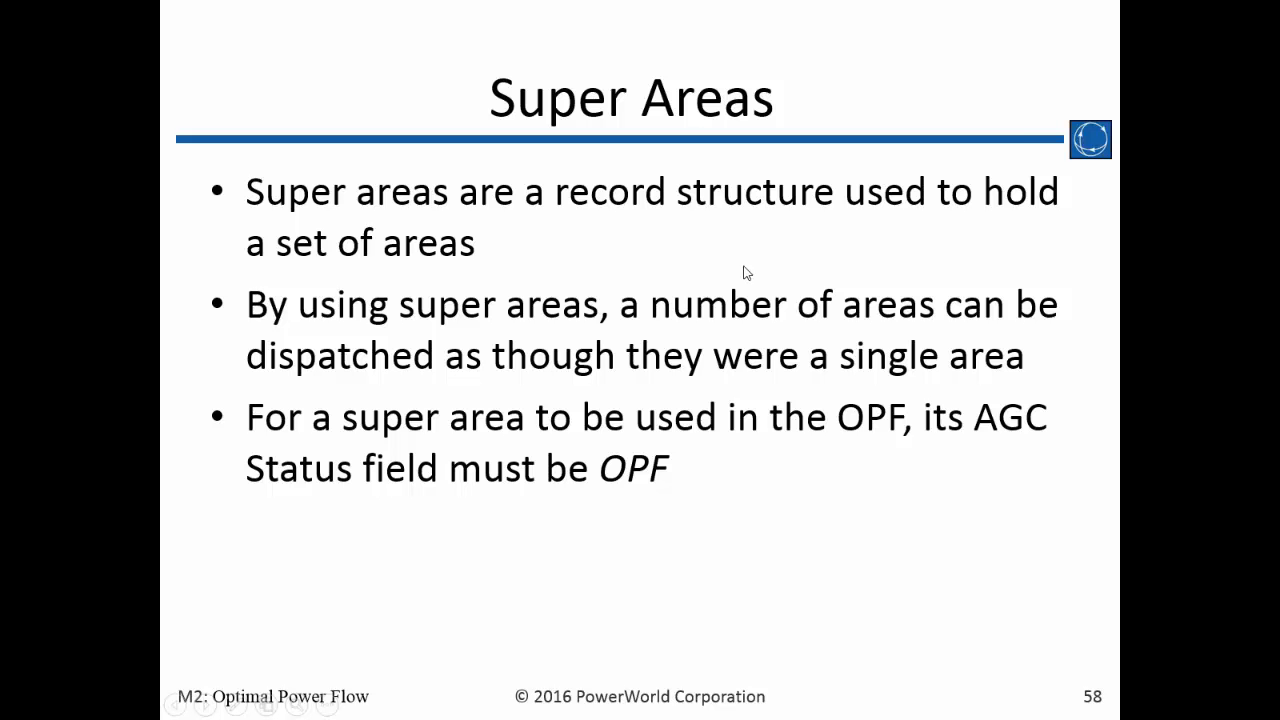
pyautogui.hotkey('alt', 'Tab')
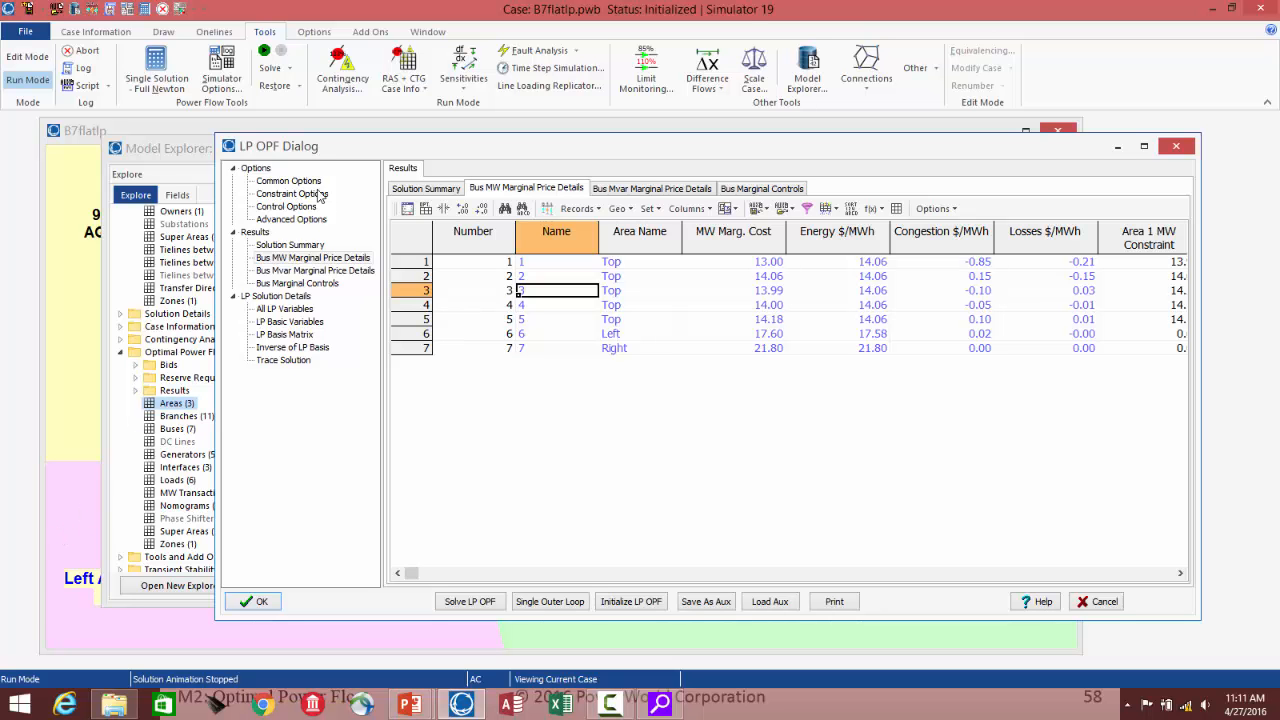
# Step: Open the network aggregations' Areas table with larger text and examine the Tot Sched MW values of the Top and Left areas
pyautogui.click(175, 152)
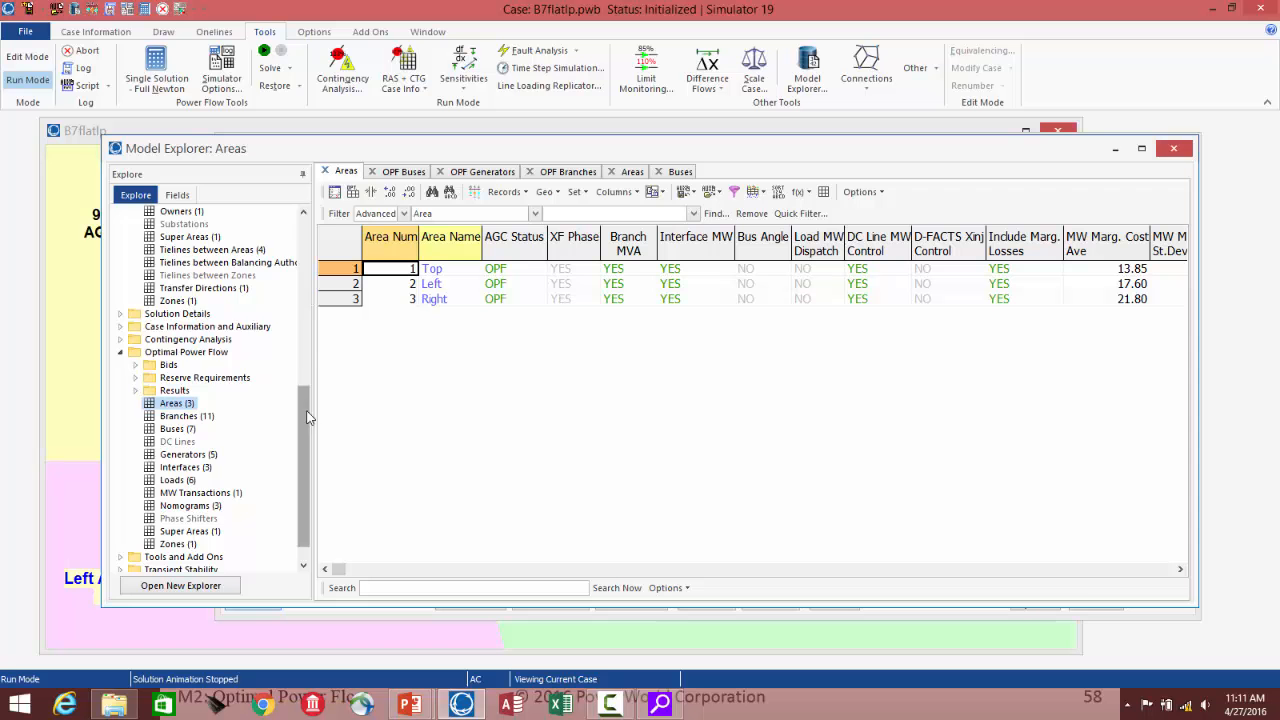
pyautogui.moveTo(308, 418); pyautogui.dragTo(306, 250)
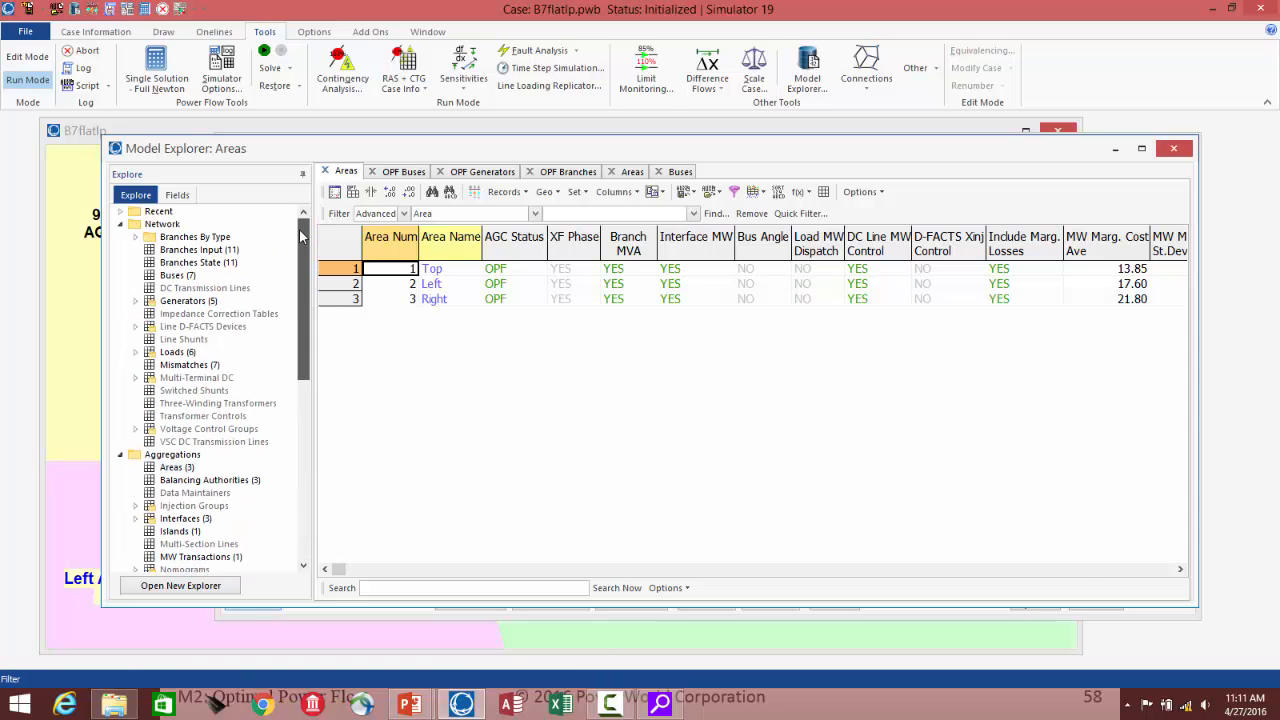
pyautogui.click(84, 483)
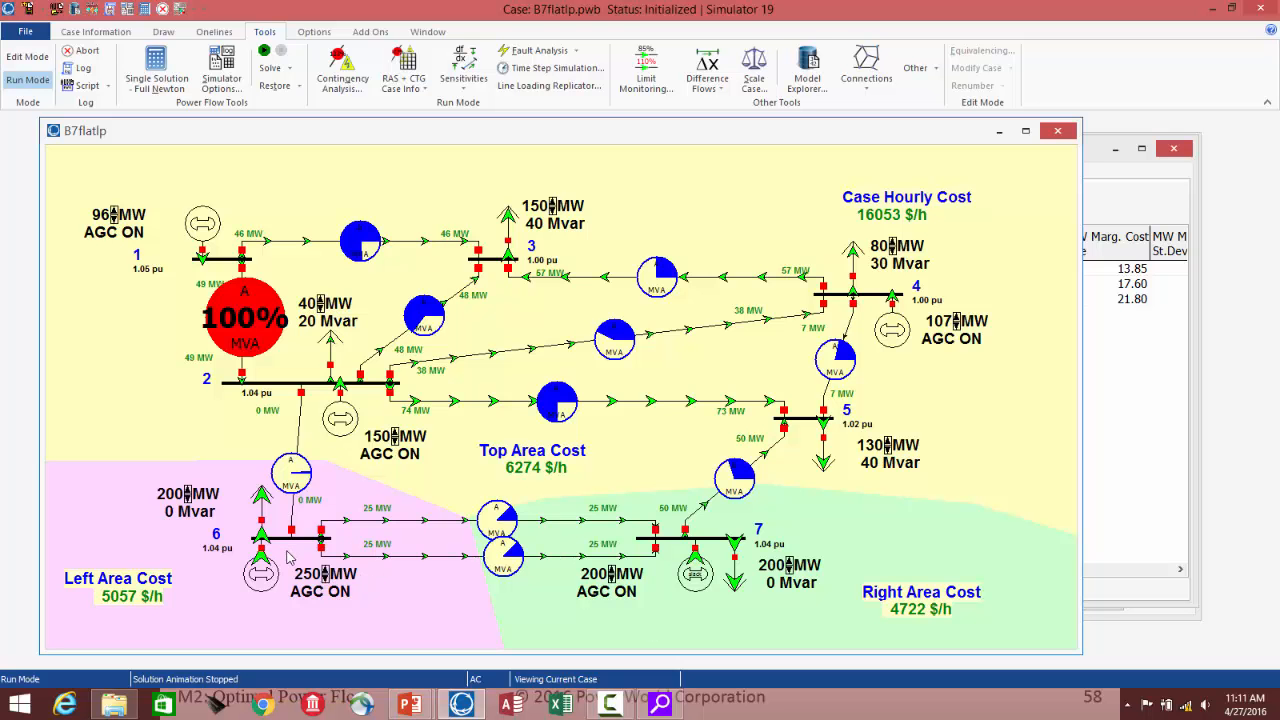
pyautogui.click(1113, 184)
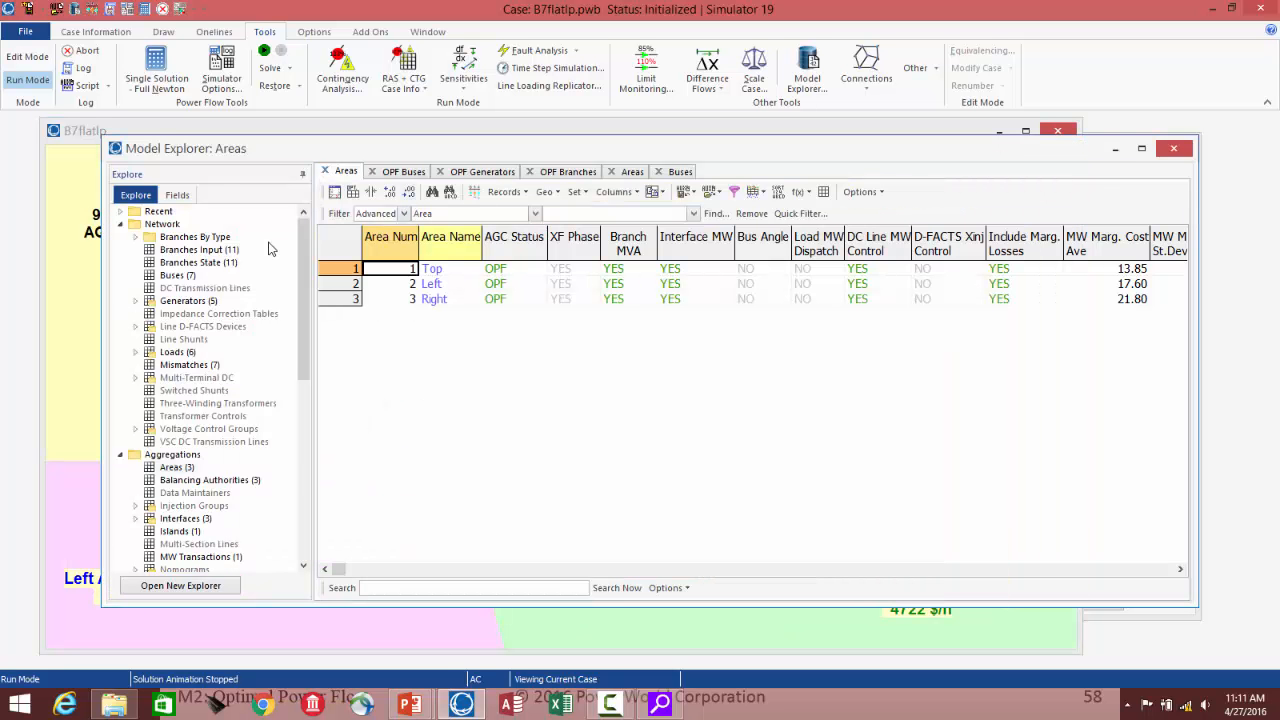
pyautogui.click(176, 469)
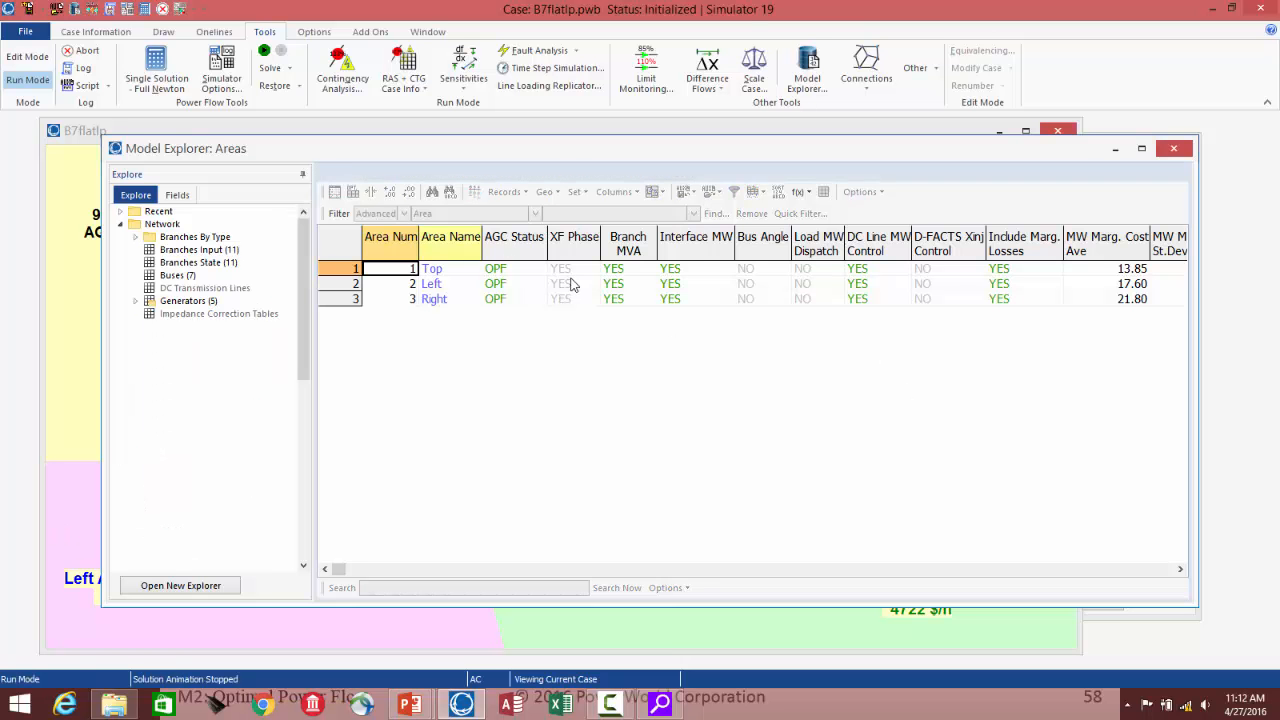
pyautogui.click(627, 260)
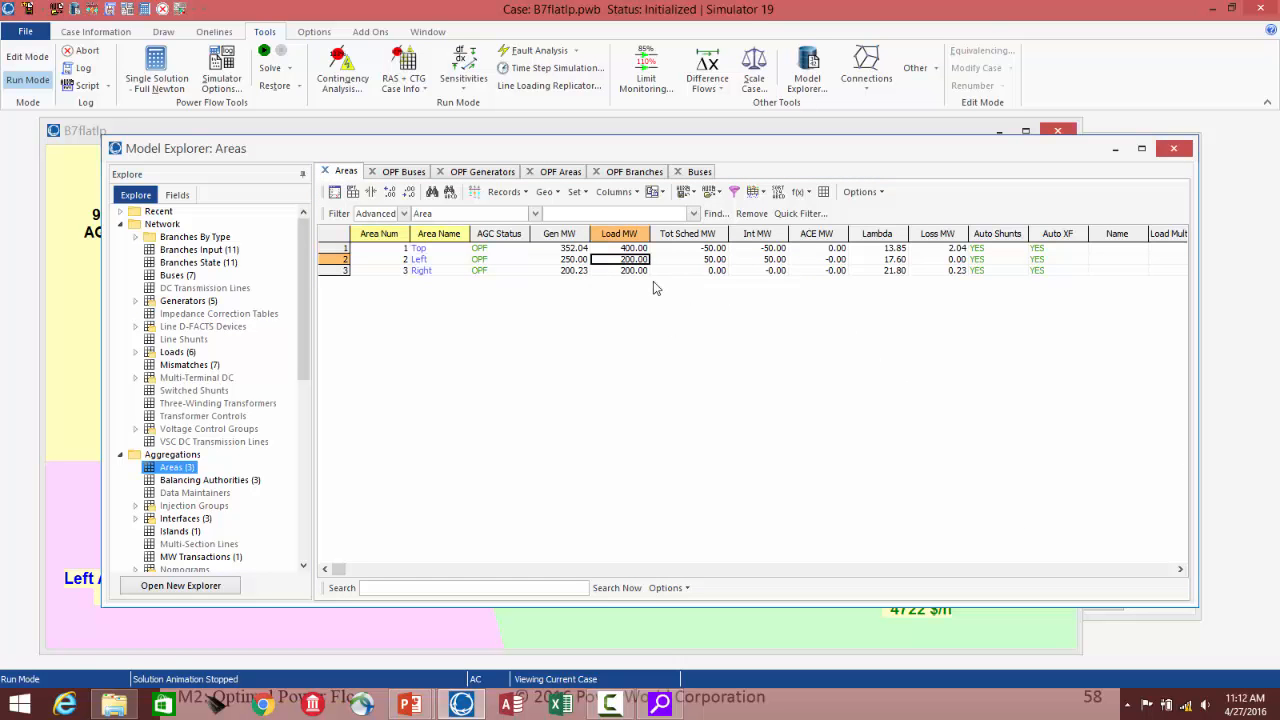
pyautogui.scroll(5, 656, 288)
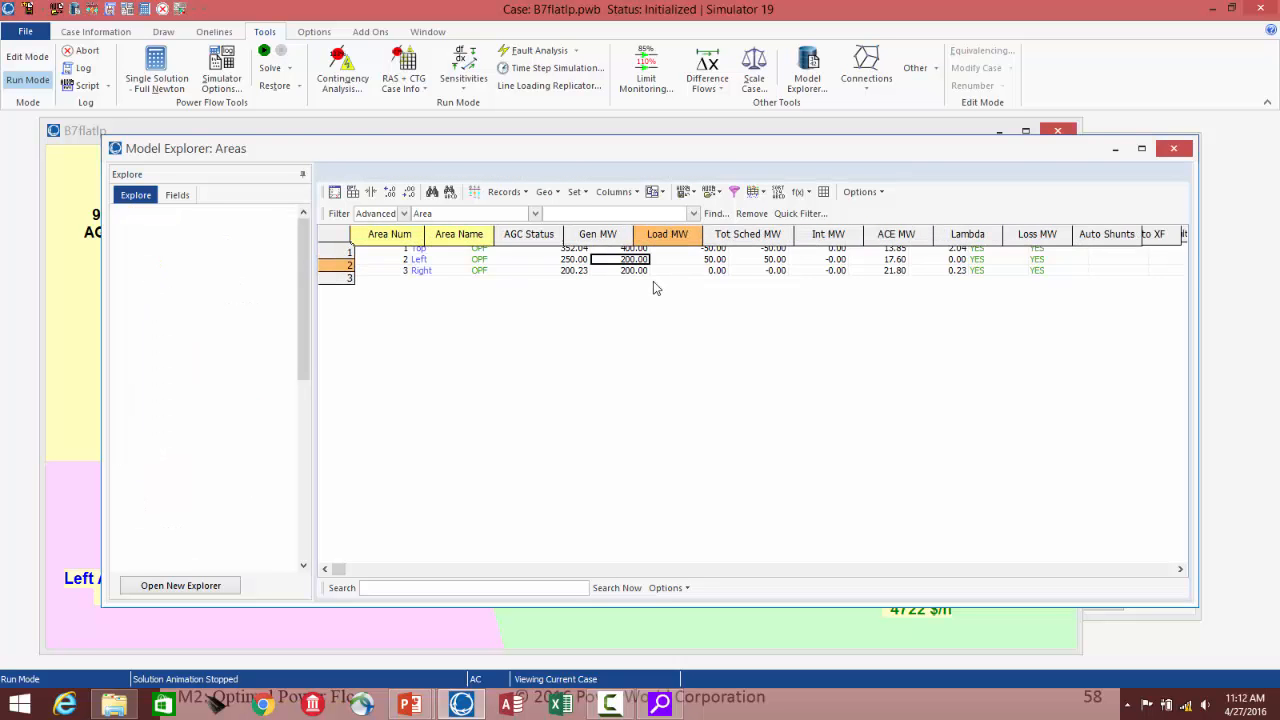
pyautogui.scroll(1, 656, 288)
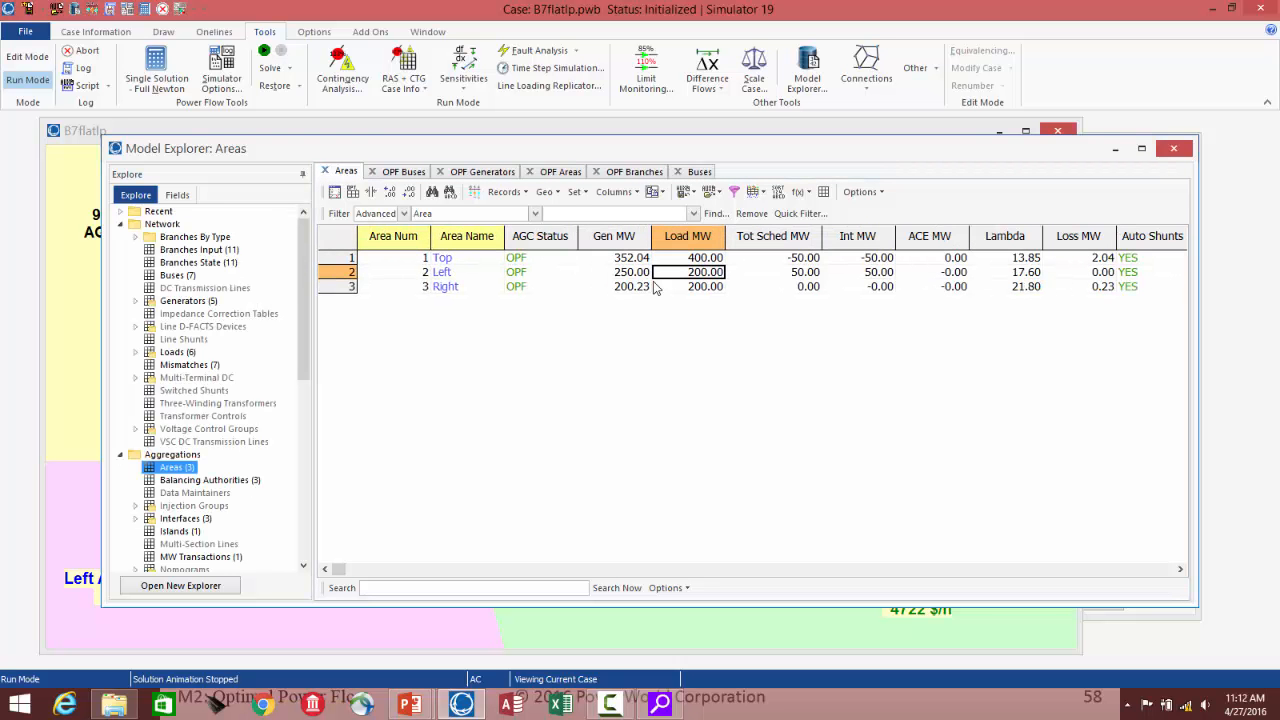
pyautogui.press('Right')
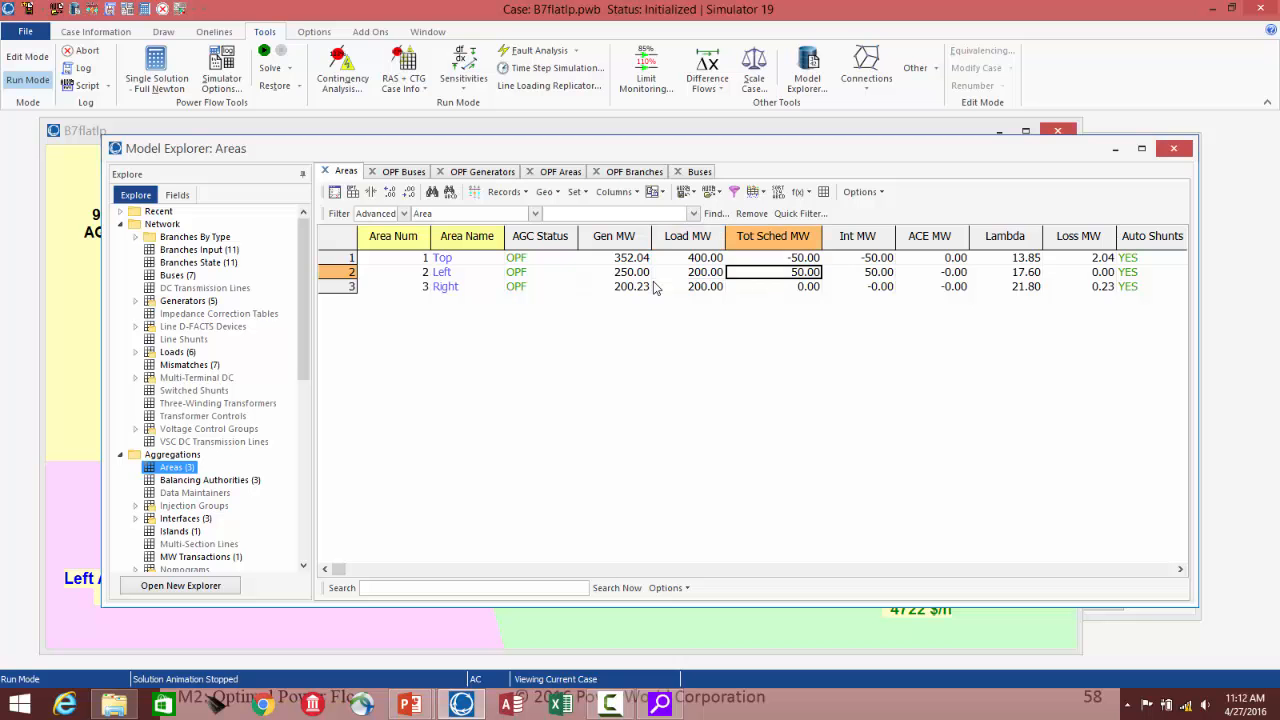
pyautogui.press('Up')
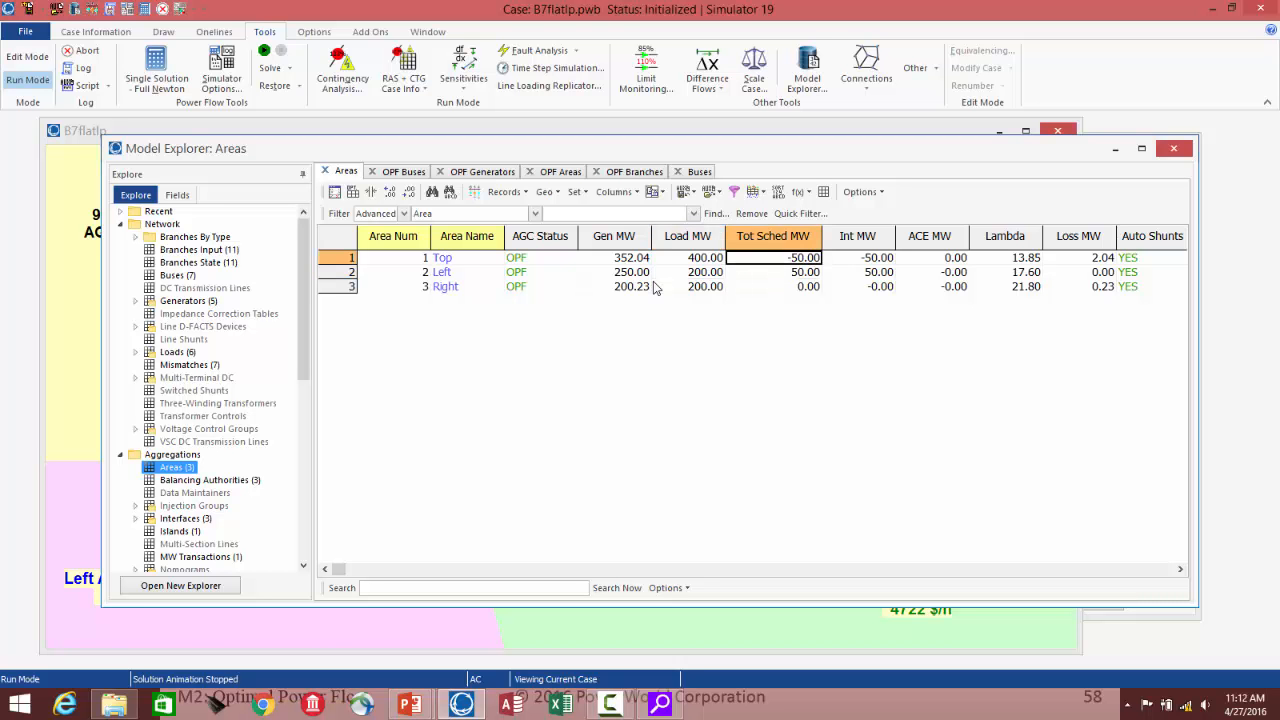
pyautogui.press('Down')
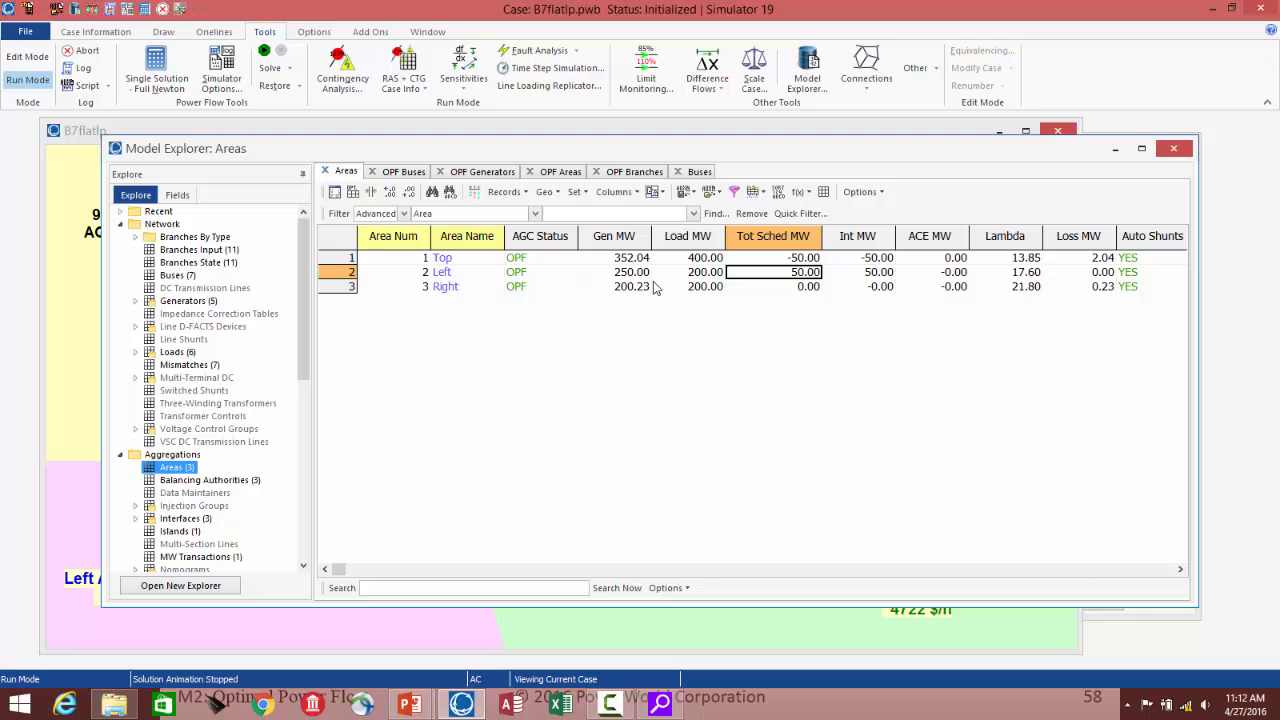
# Step: Return to the B7flatlp oneline and set the present case as the base case for Difference Flows
pyautogui.click(92, 424)
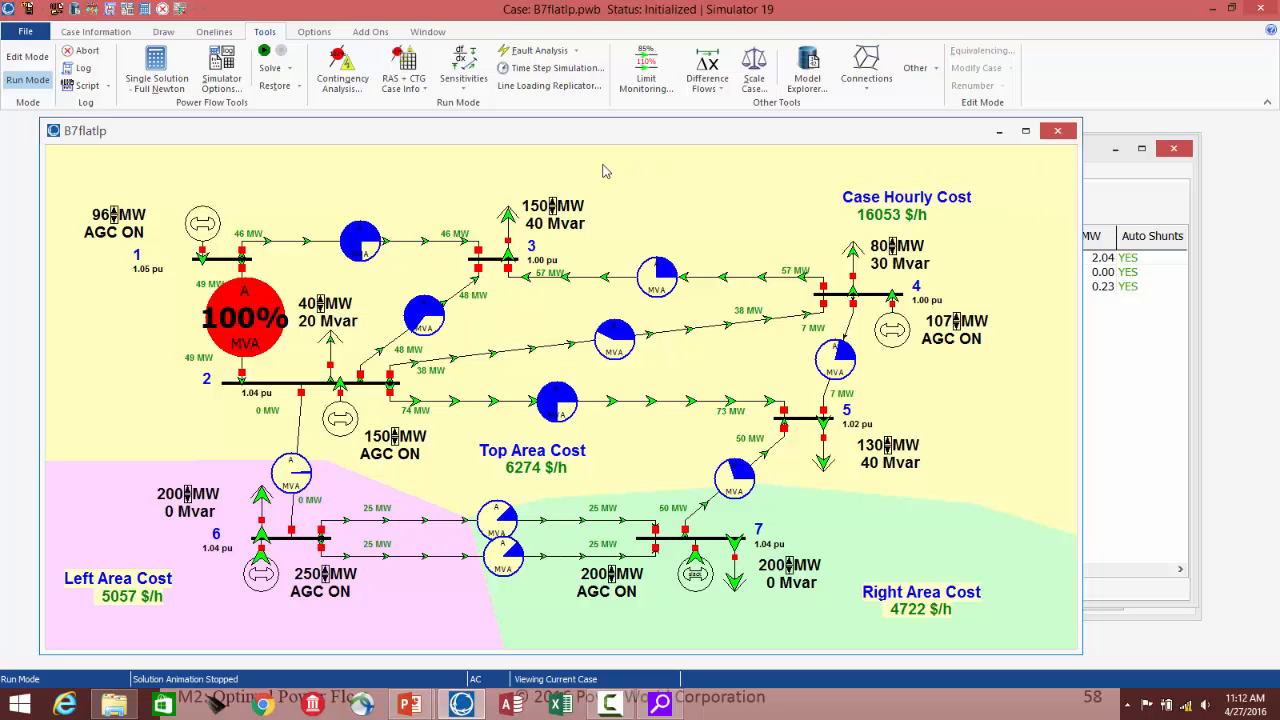
pyautogui.click(712, 86)
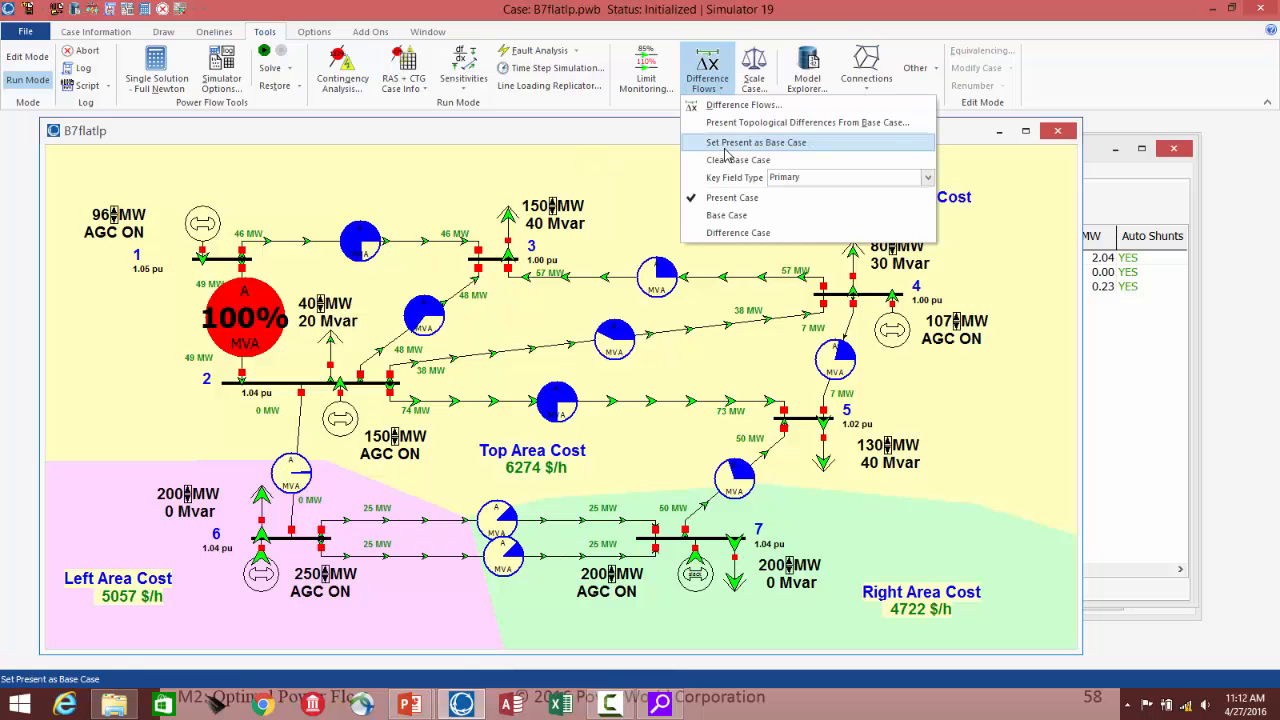
pyautogui.click(727, 145)
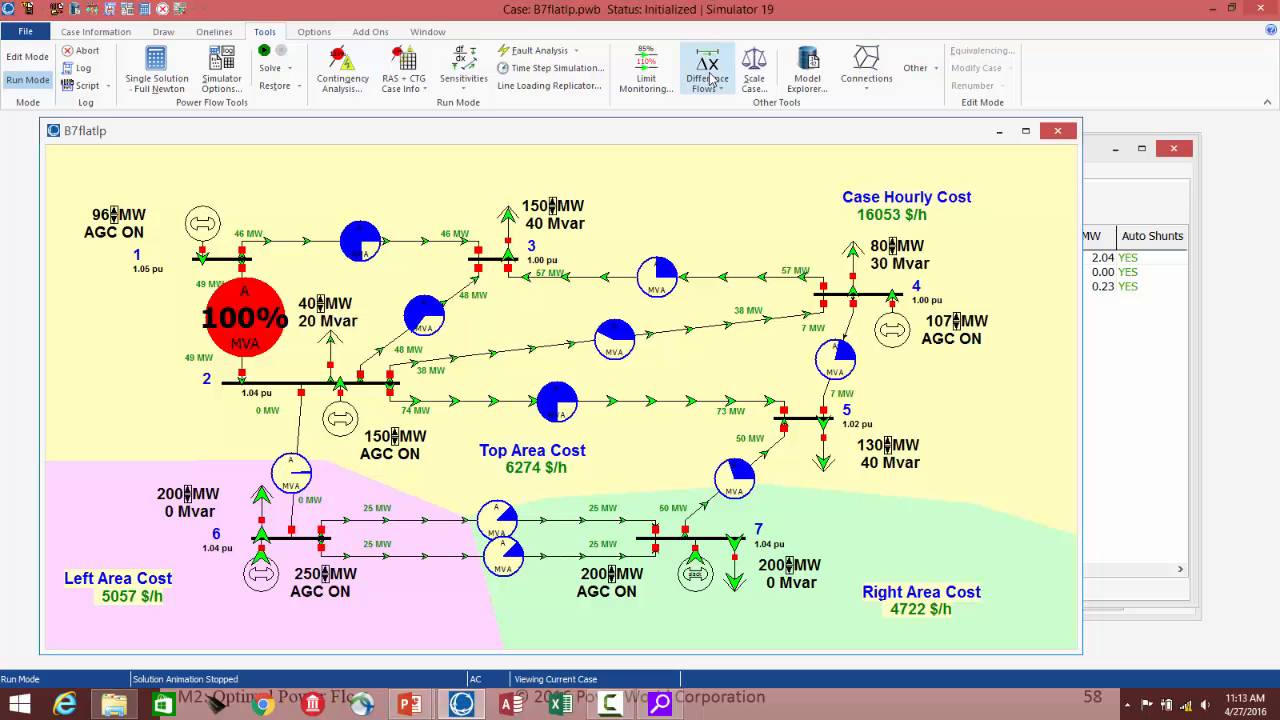
# Step: In the Optimal Power Flow super areas table, set TheSA's AGC Status to OPF and Include Marg. Losses to YES
pyautogui.click(1136, 208)
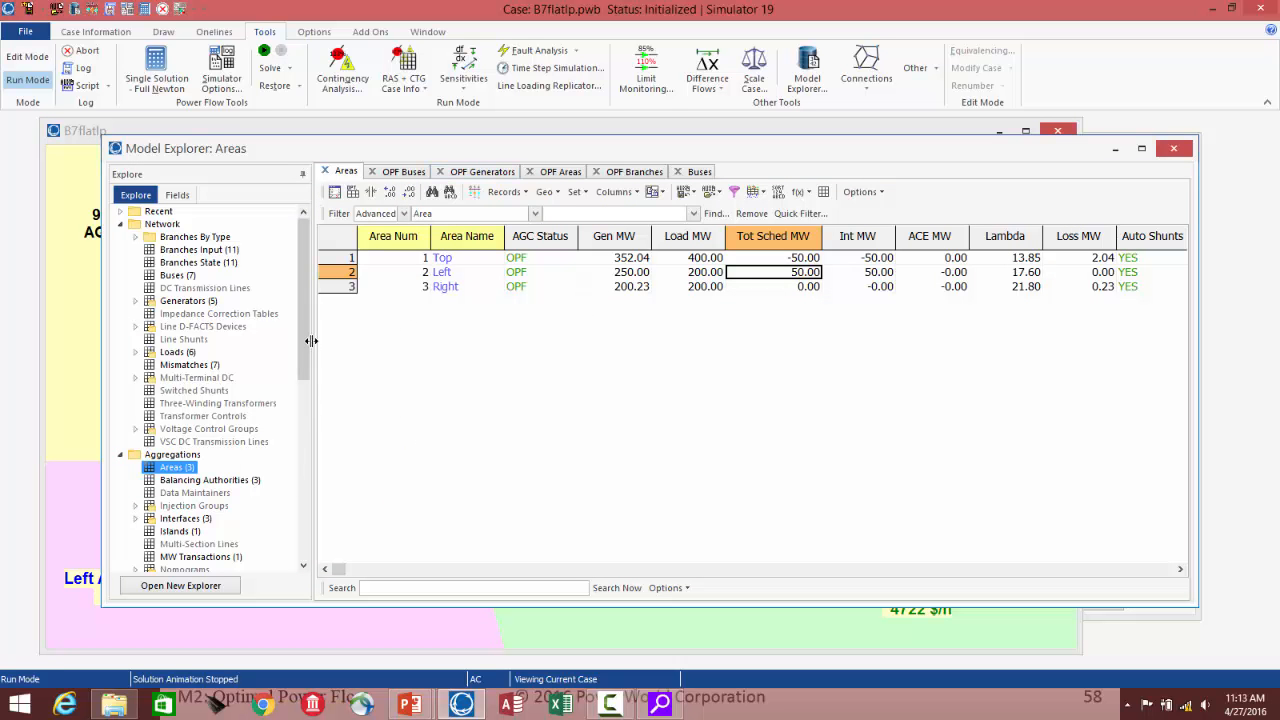
pyautogui.moveTo(305, 363); pyautogui.dragTo(286, 543)
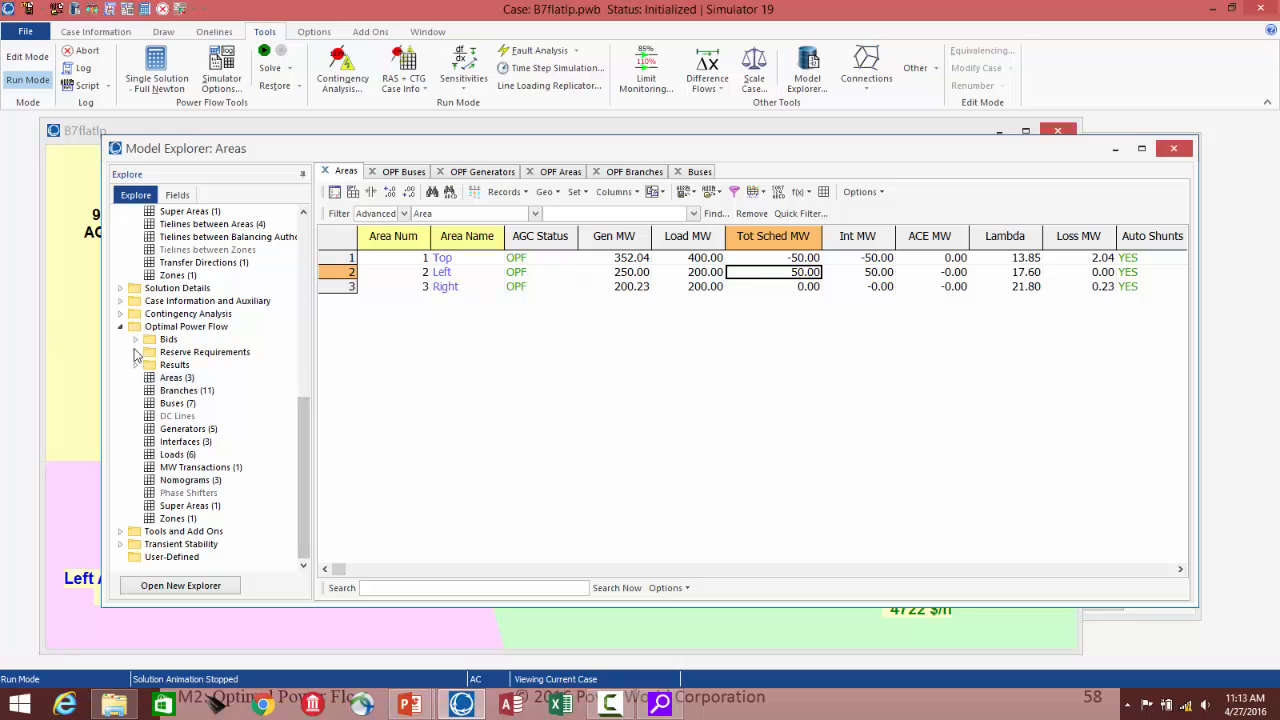
pyautogui.click(192, 506)
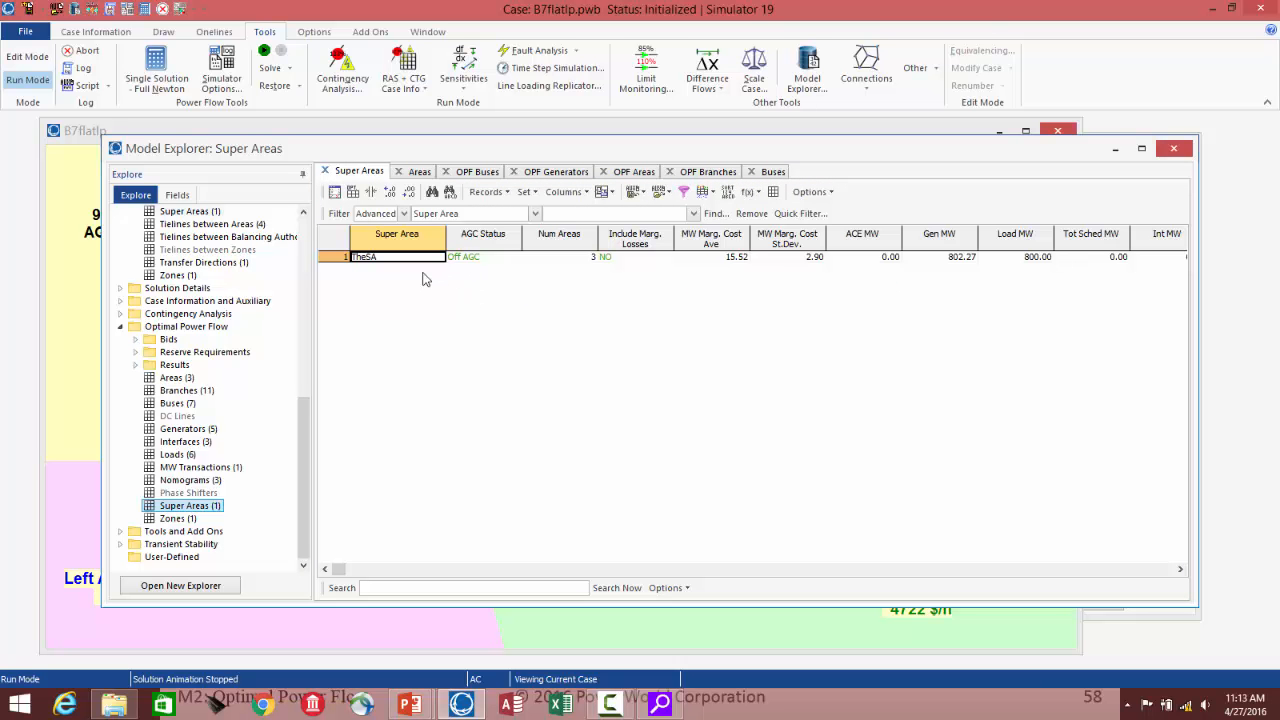
pyautogui.click(432, 261)
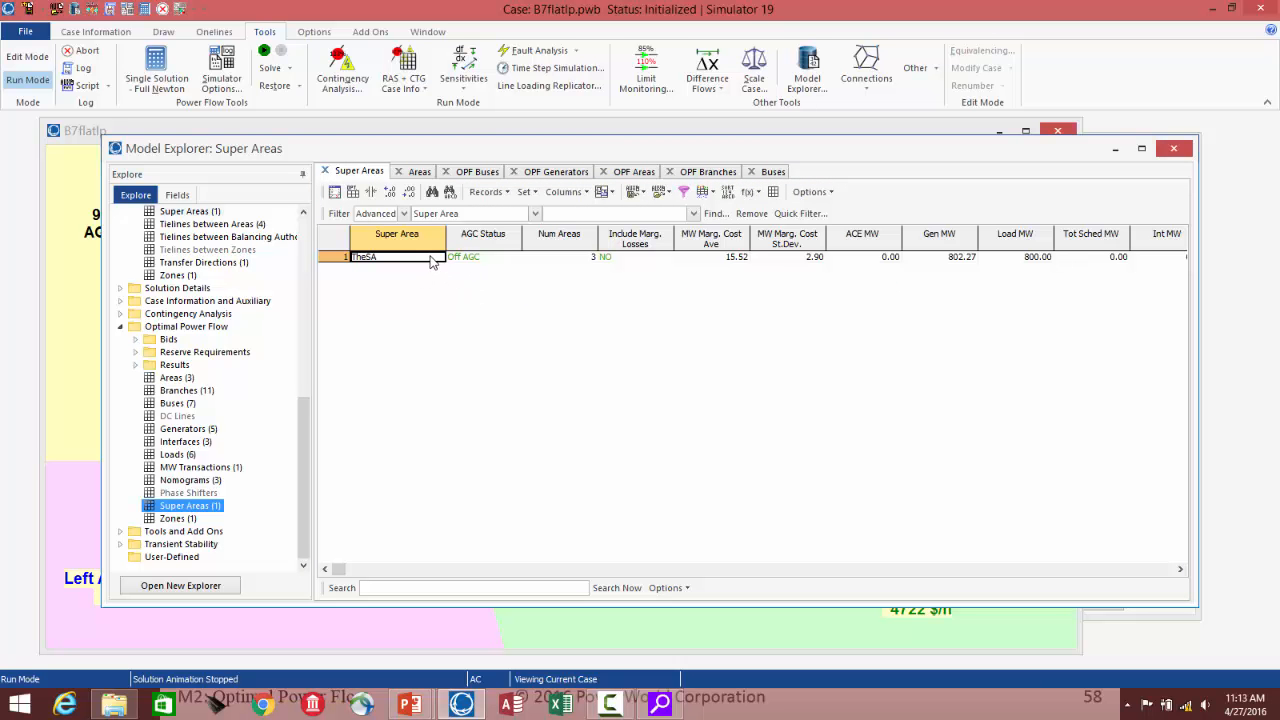
pyautogui.scroll(5, 432, 261)
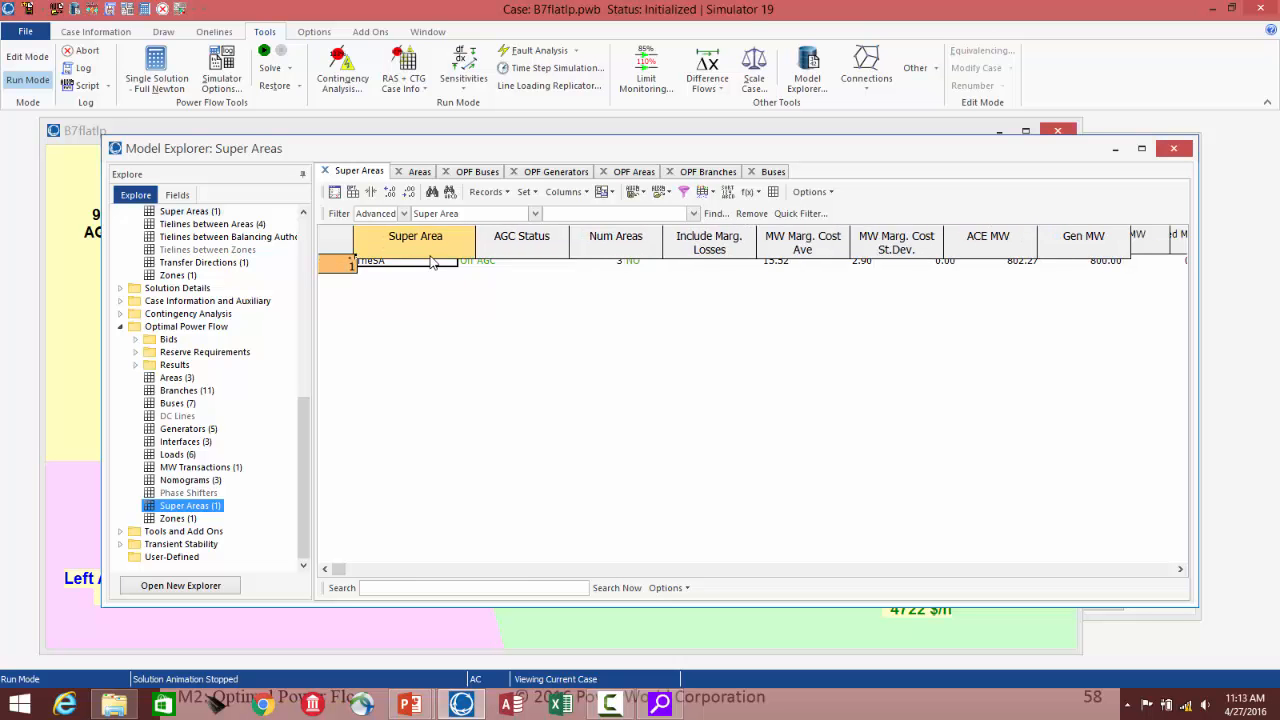
pyautogui.click(539, 272)
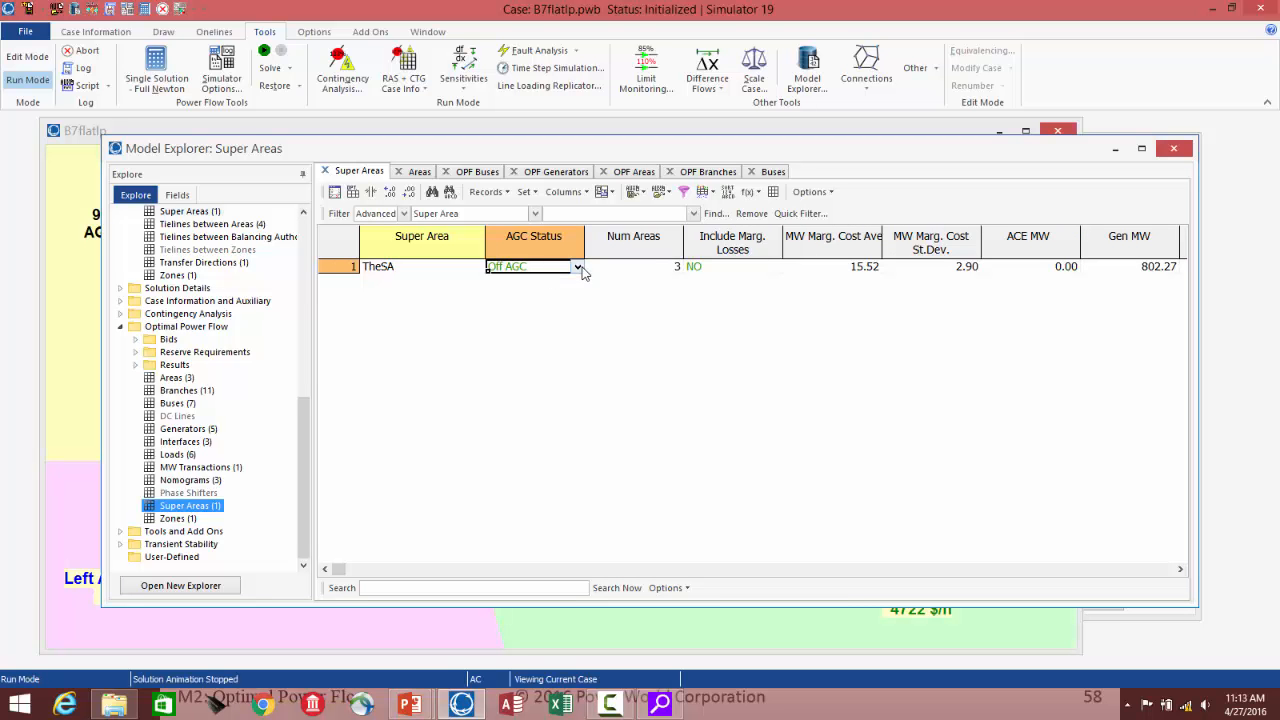
pyautogui.click(579, 268)
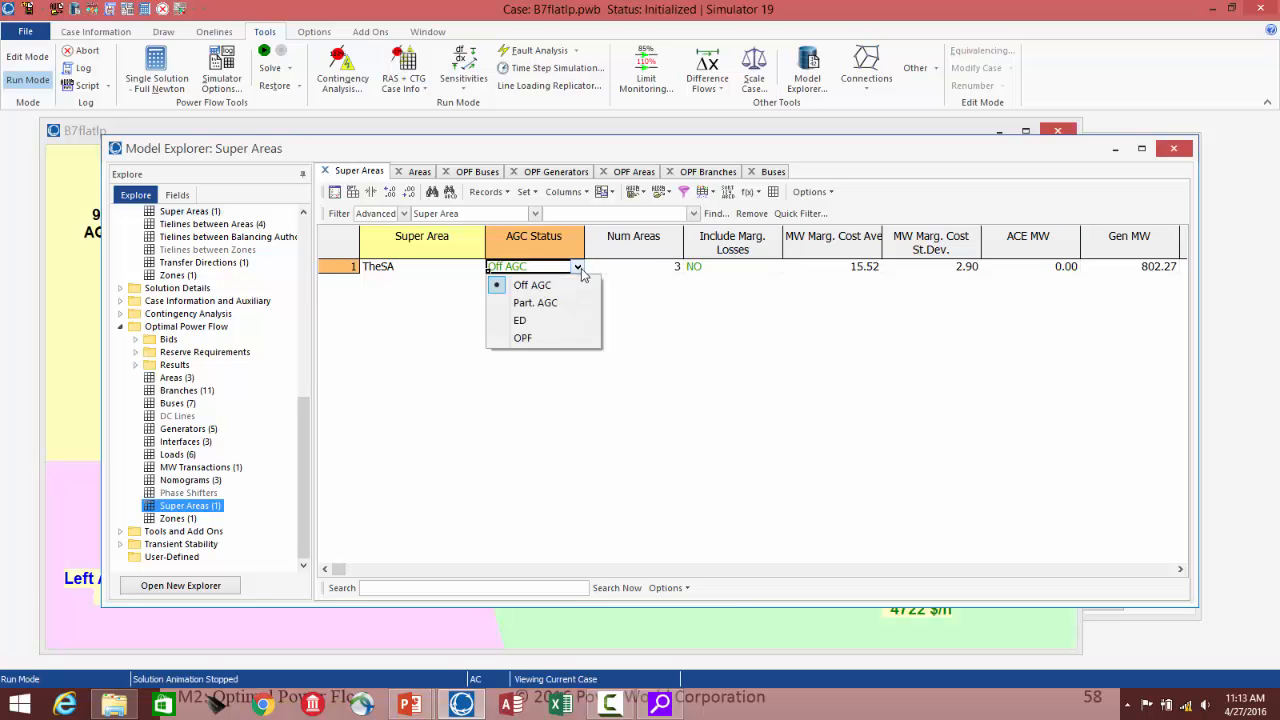
pyautogui.click(537, 340)
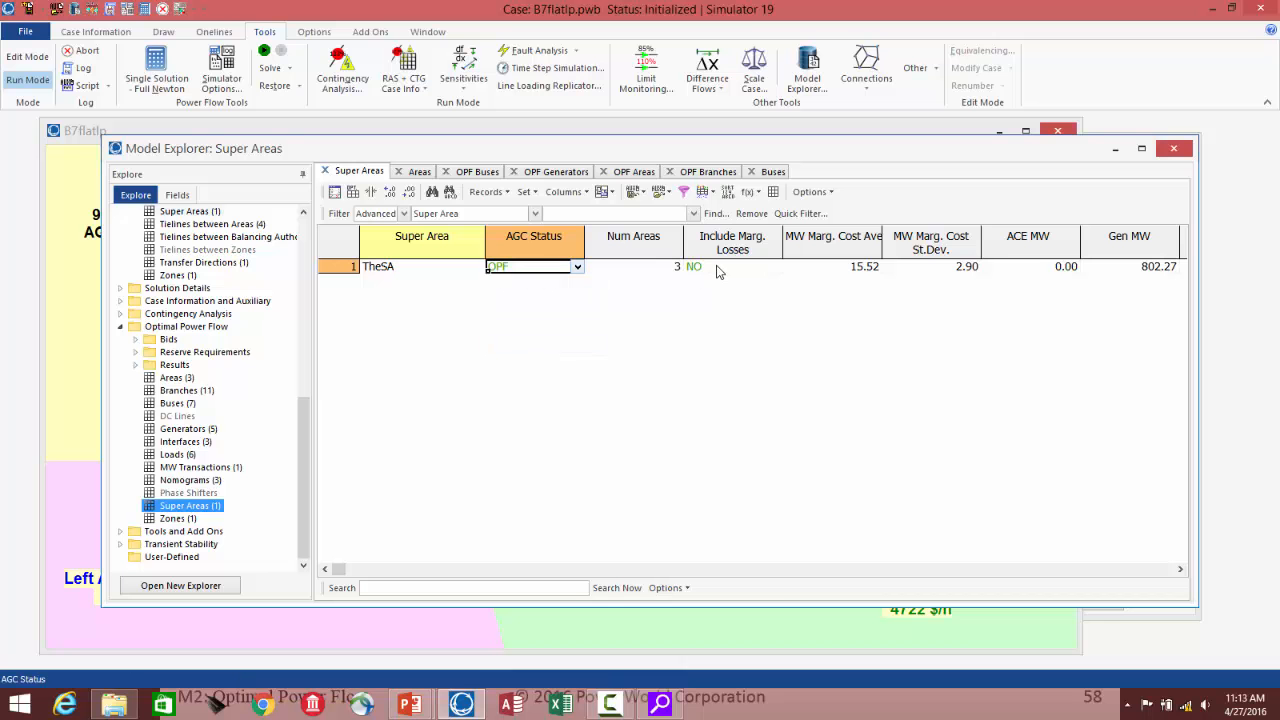
pyautogui.doubleClick(715, 271)
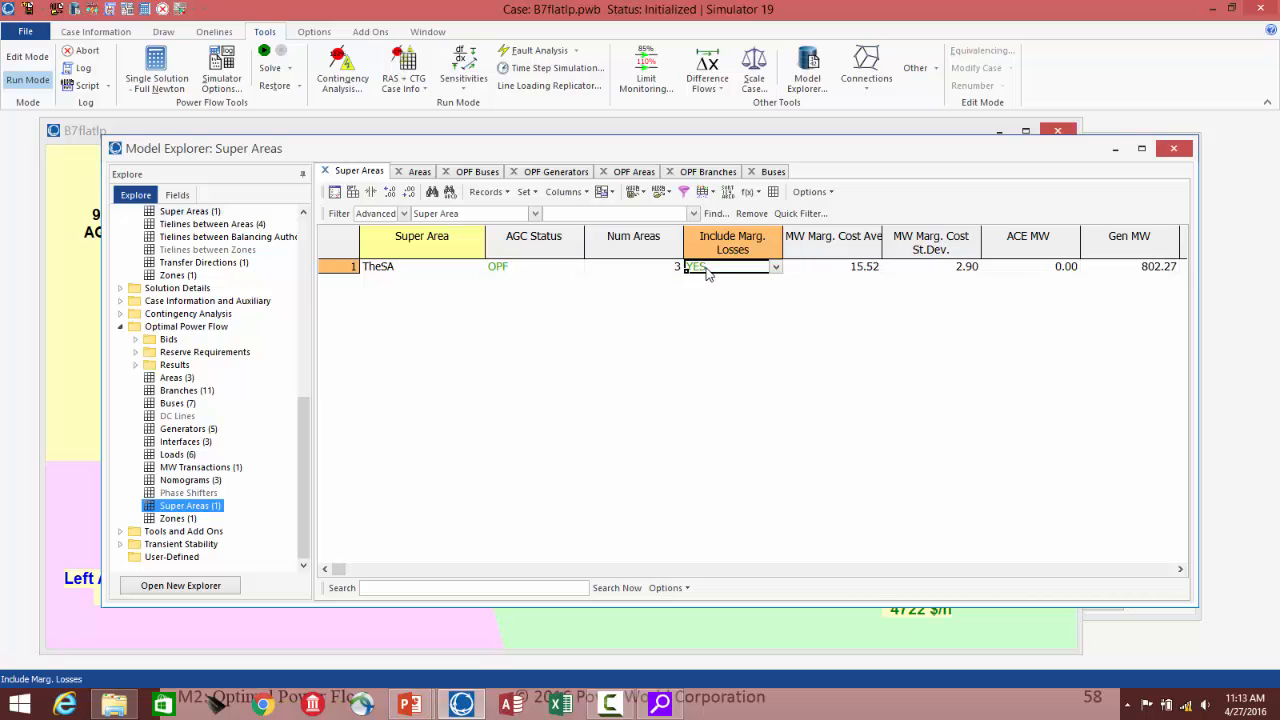
# Step: Examine the OPF settings in the super area TheSA's information dialog and close it without changes
pyautogui.rightClick(707, 274)
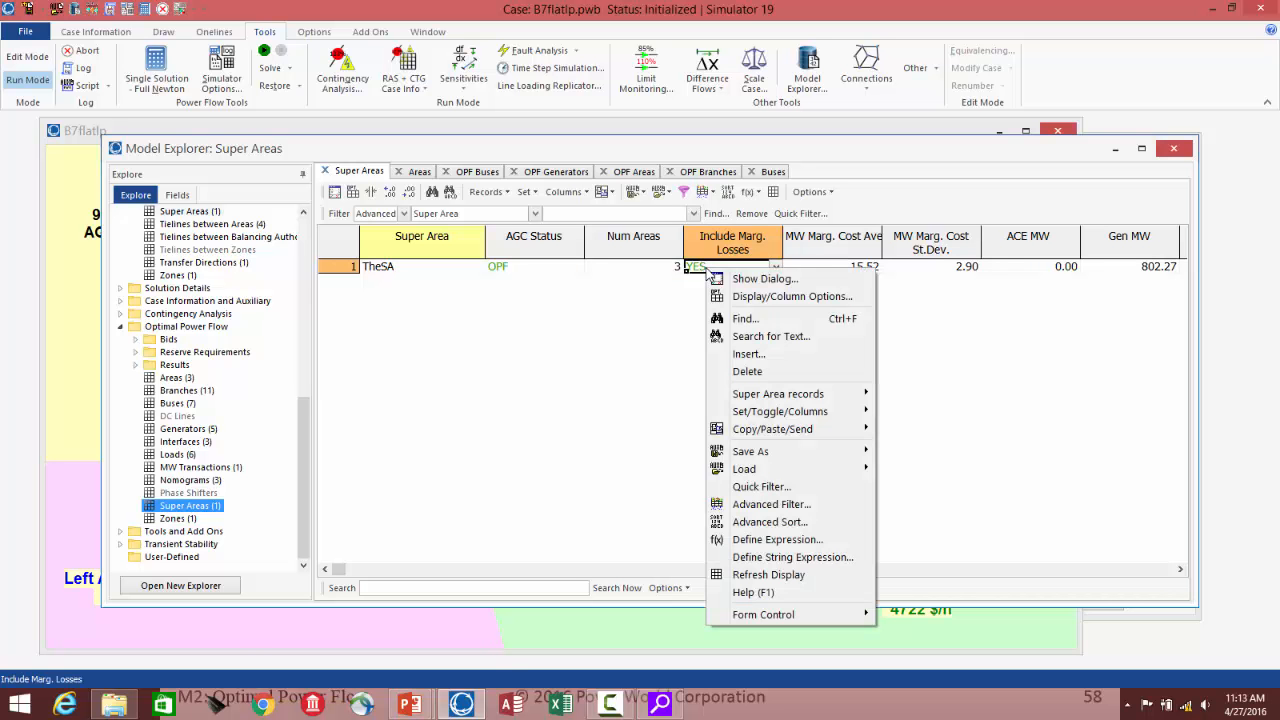
pyautogui.click(768, 286)
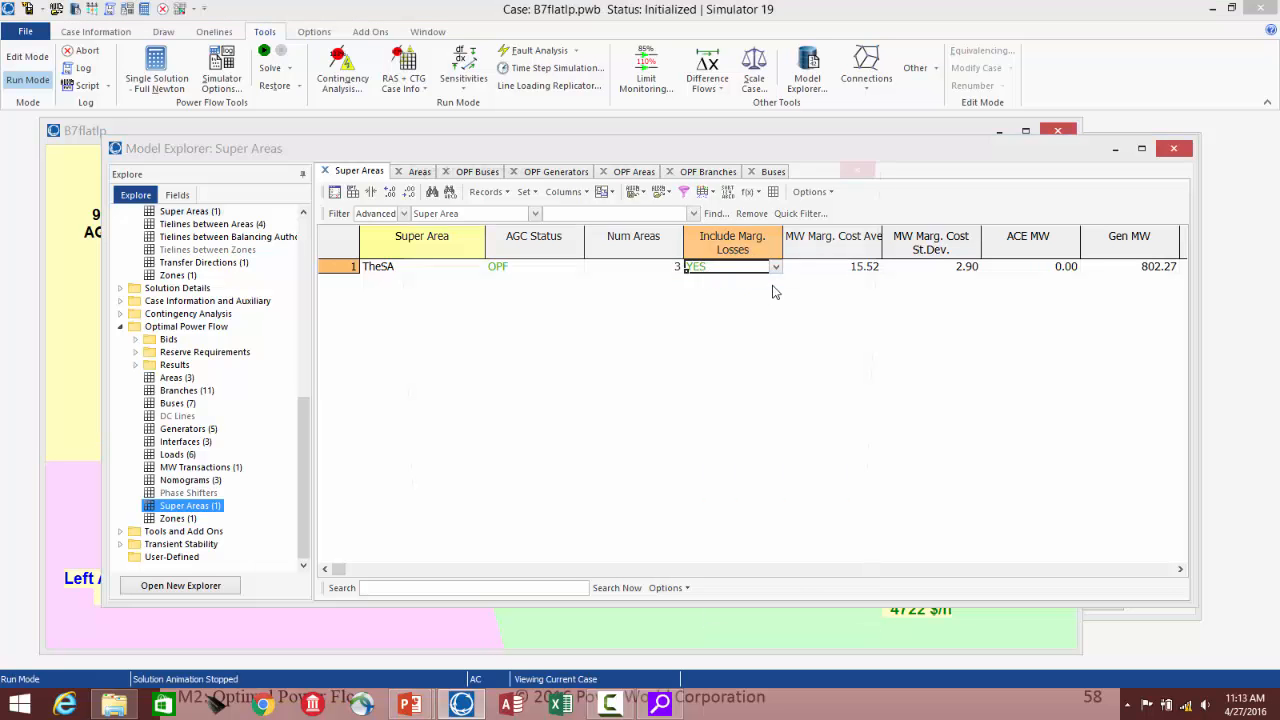
pyautogui.click(588, 223)
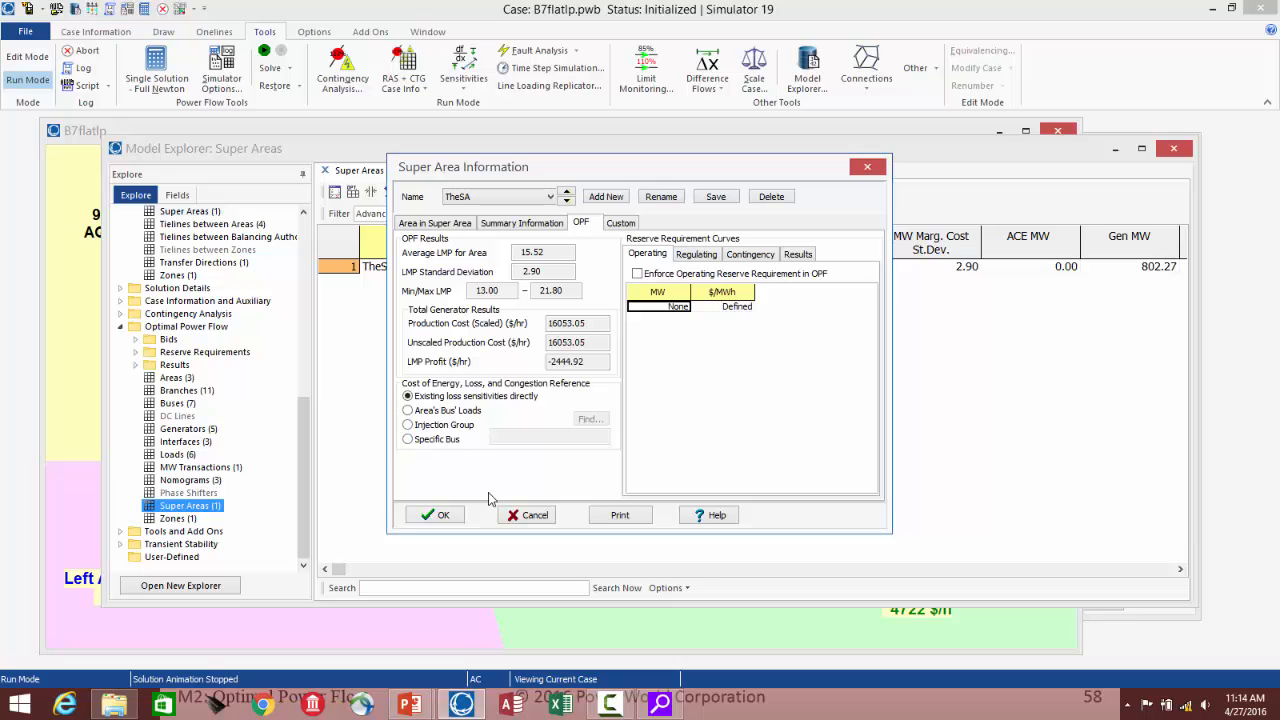
pyautogui.click(528, 515)
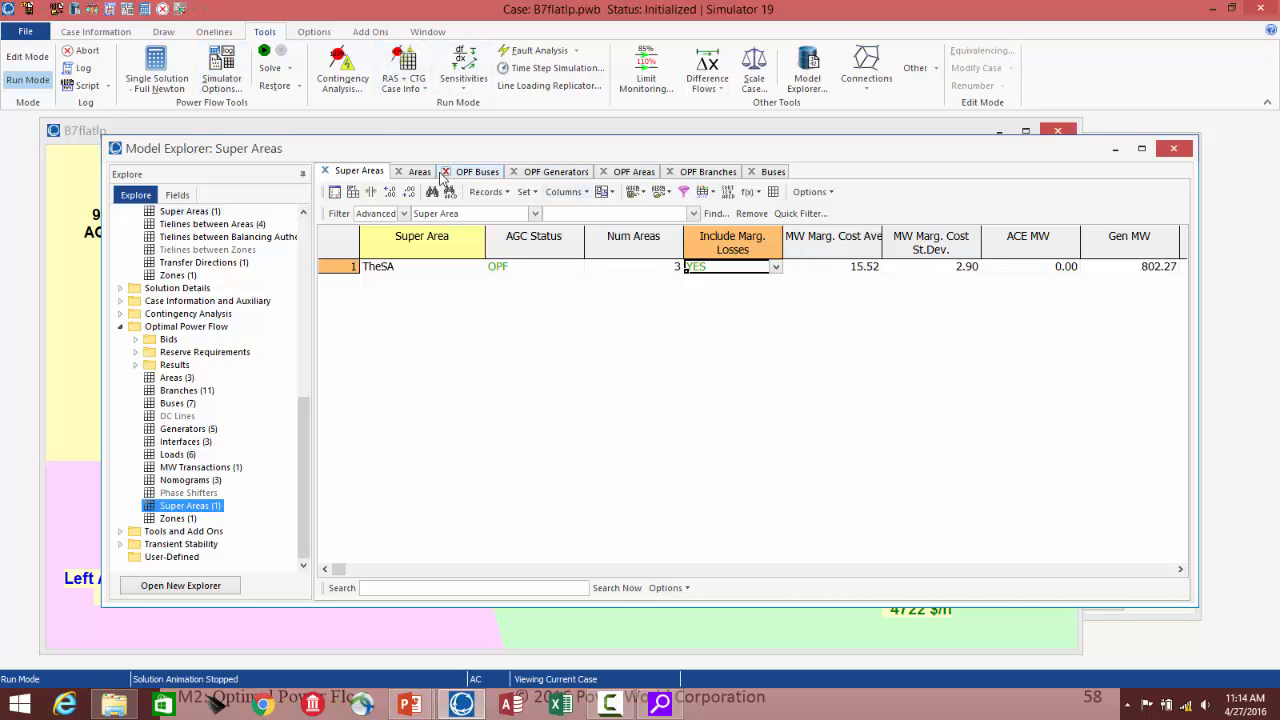
# Step: Check the areas' AGC Status in the Areas table, solve the case with Primal LP and show the B7flatlp oneline
pyautogui.click(423, 175)
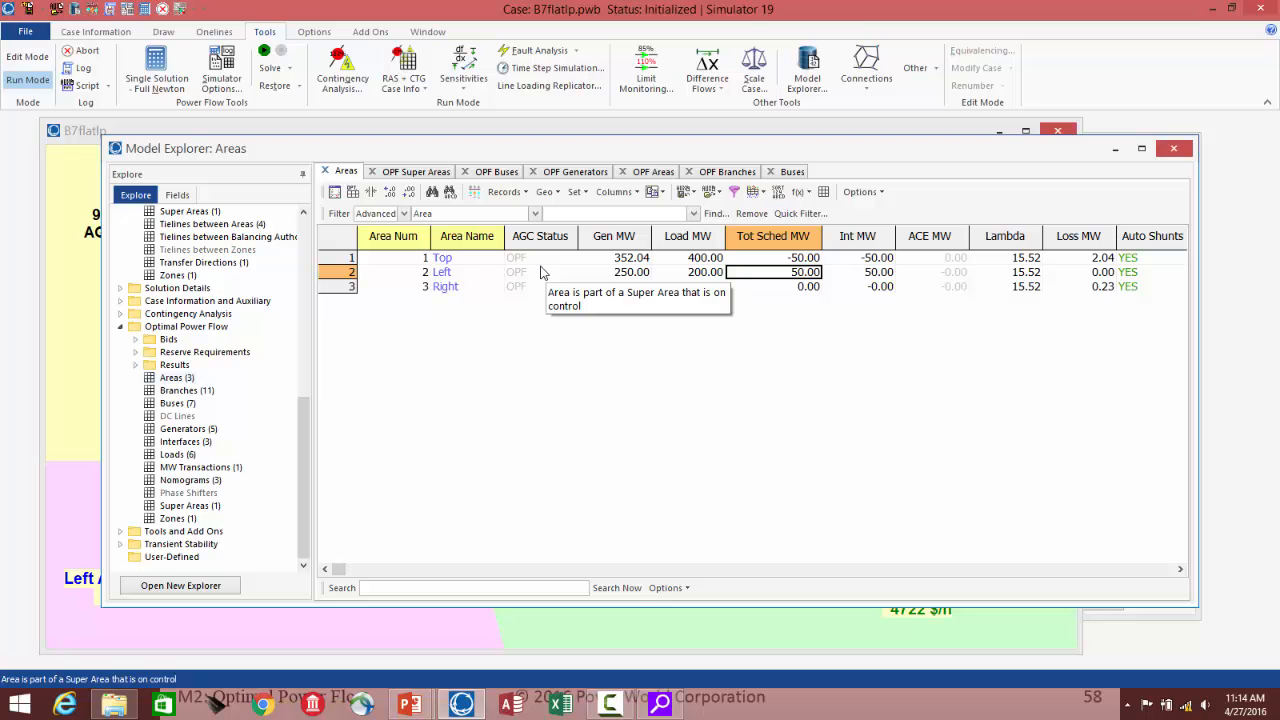
pyautogui.click(372, 33)
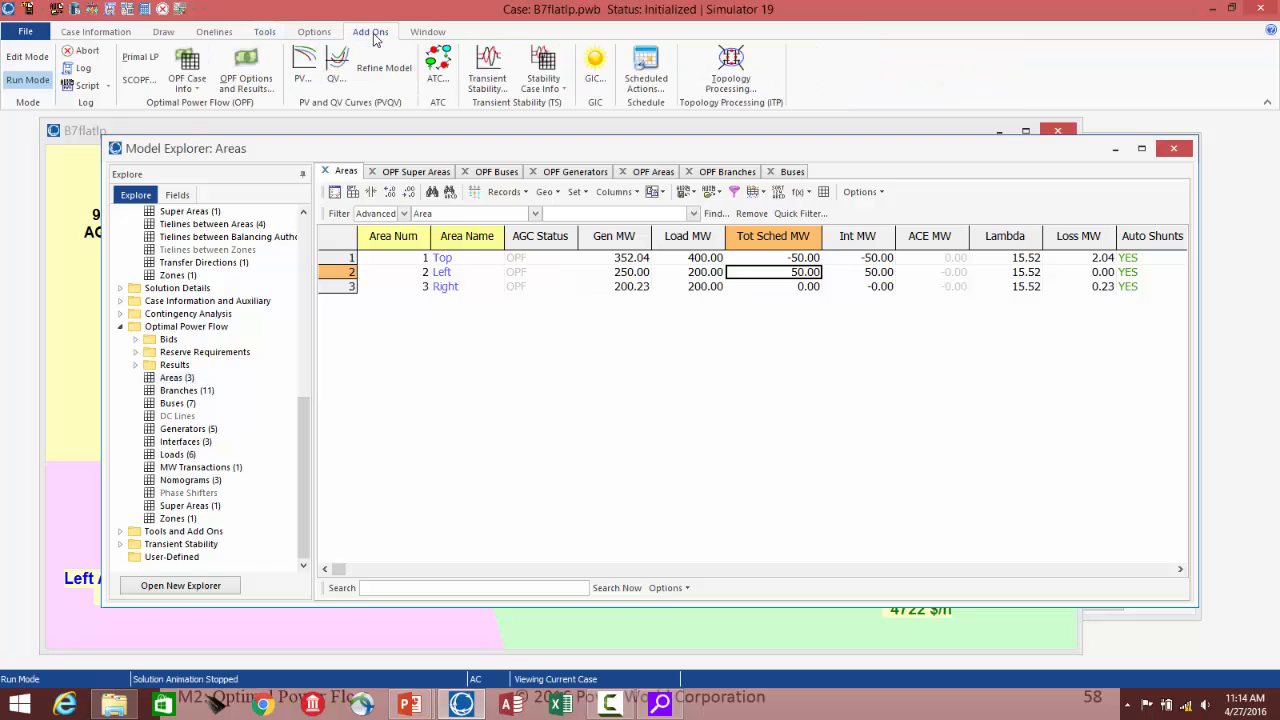
pyautogui.click(134, 59)
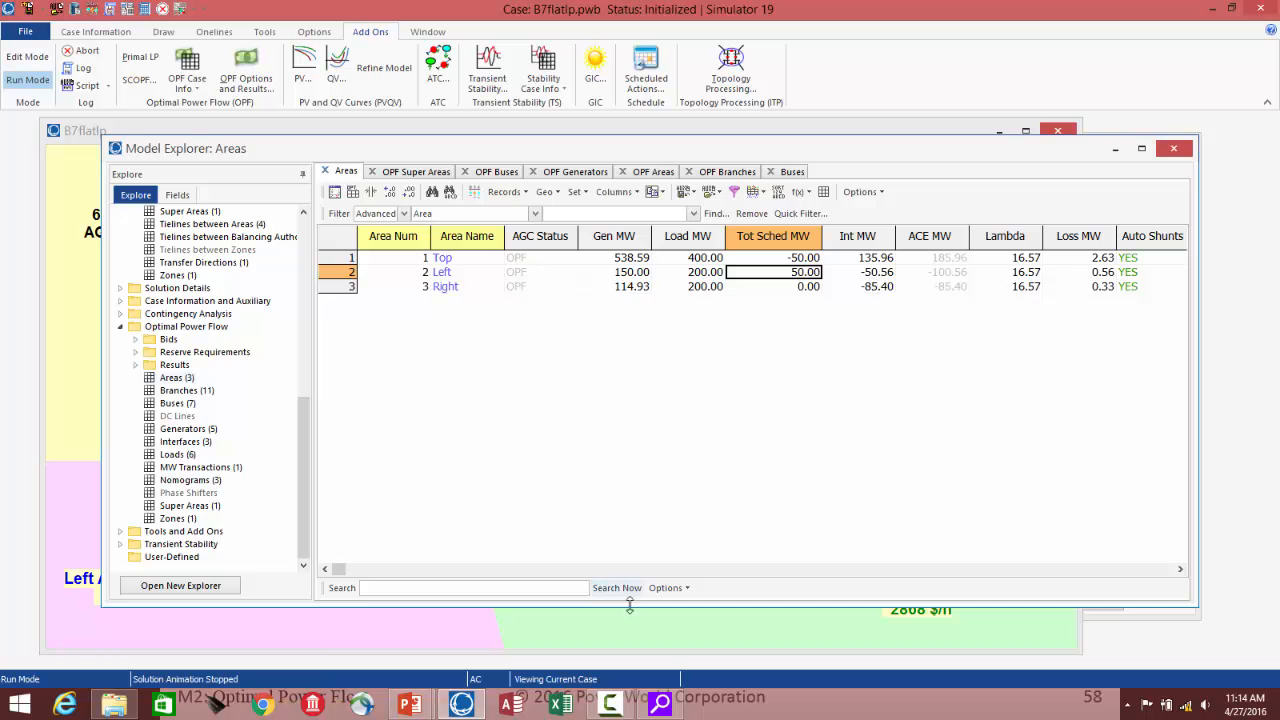
pyautogui.click(587, 632)
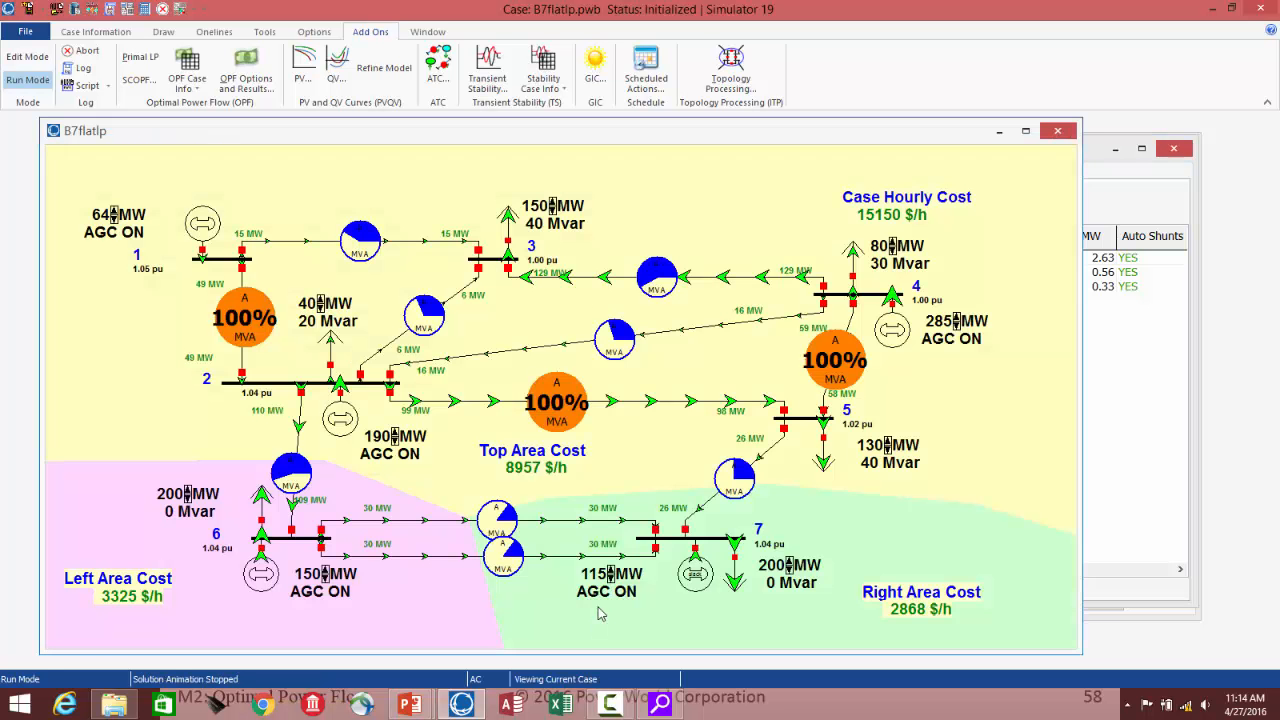
# Step: View the oneline, the Areas table and the OPF Buses table as the Difference Case and return to the Present Case
pyautogui.click(312, 31)
pyautogui.click(265, 33)
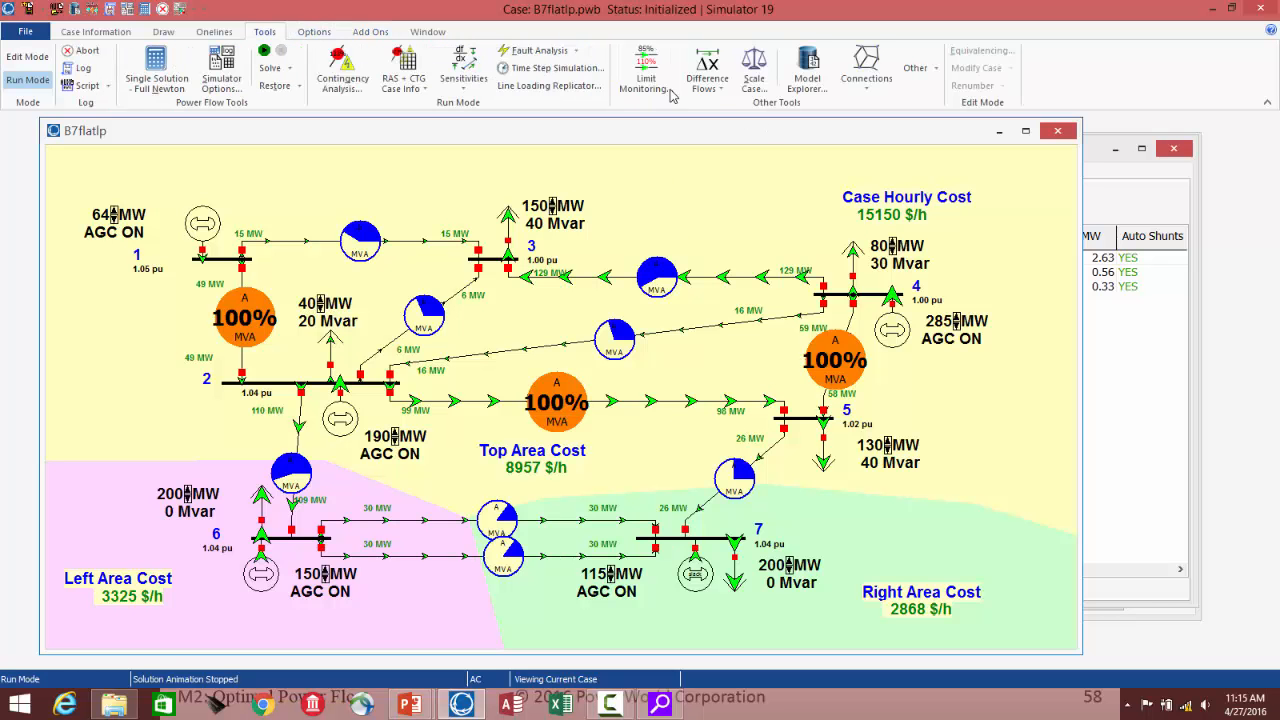
pyautogui.click(722, 90)
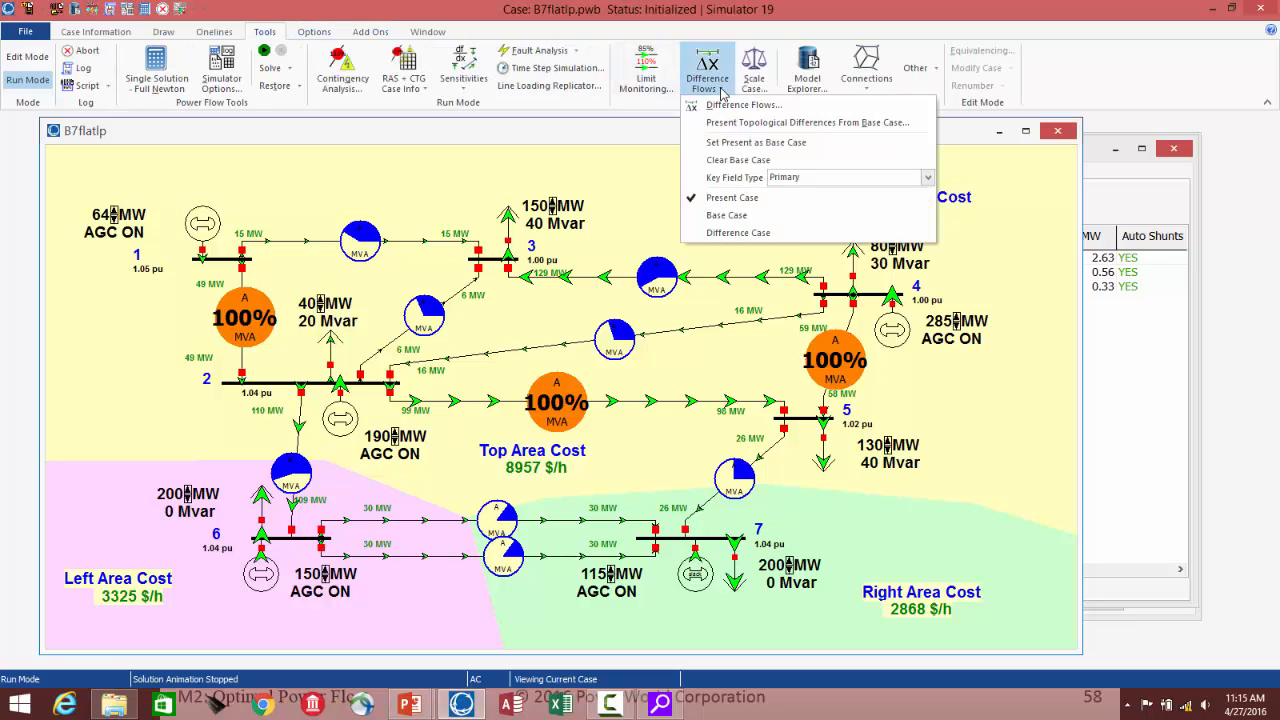
pyautogui.click(738, 232)
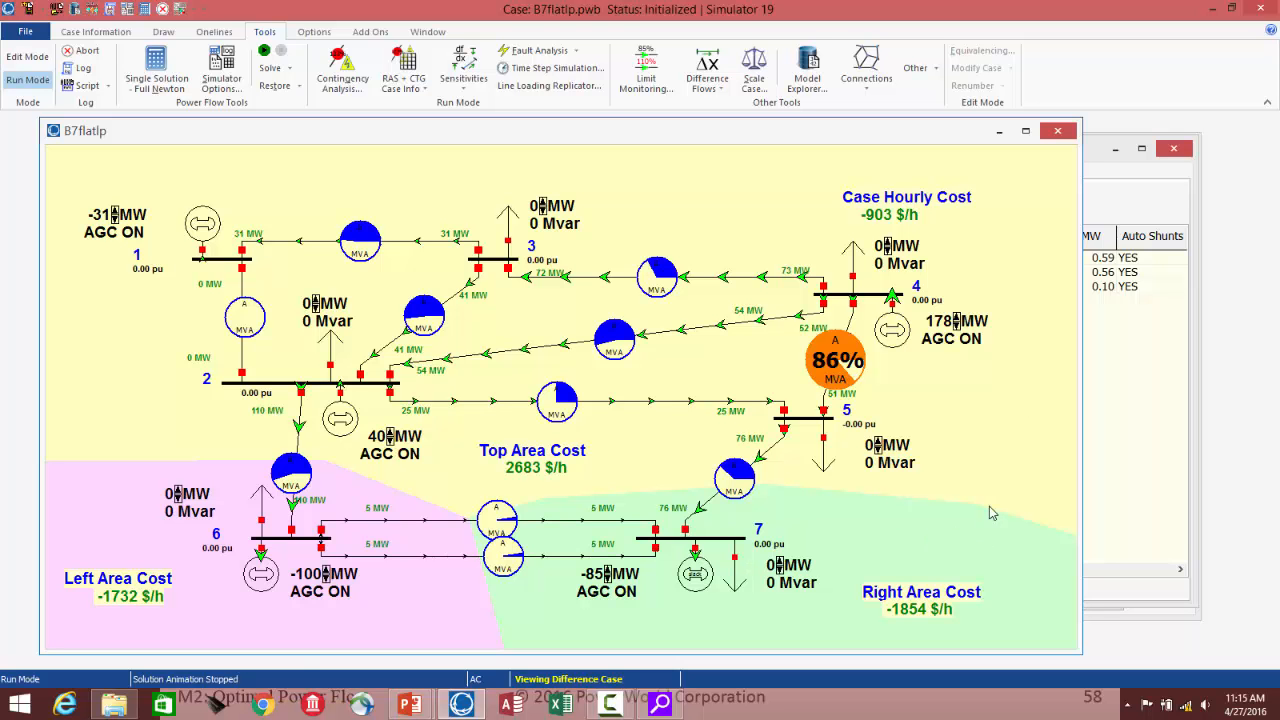
pyautogui.click(1130, 460)
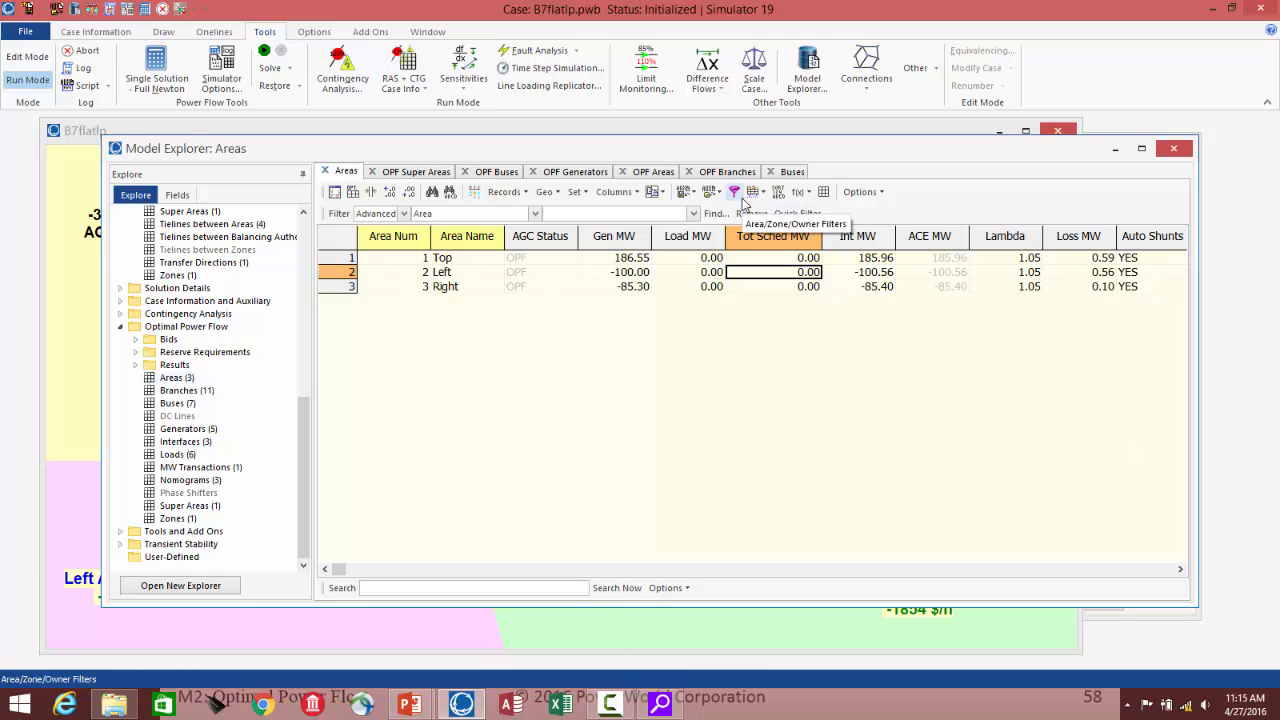
pyautogui.click(497, 173)
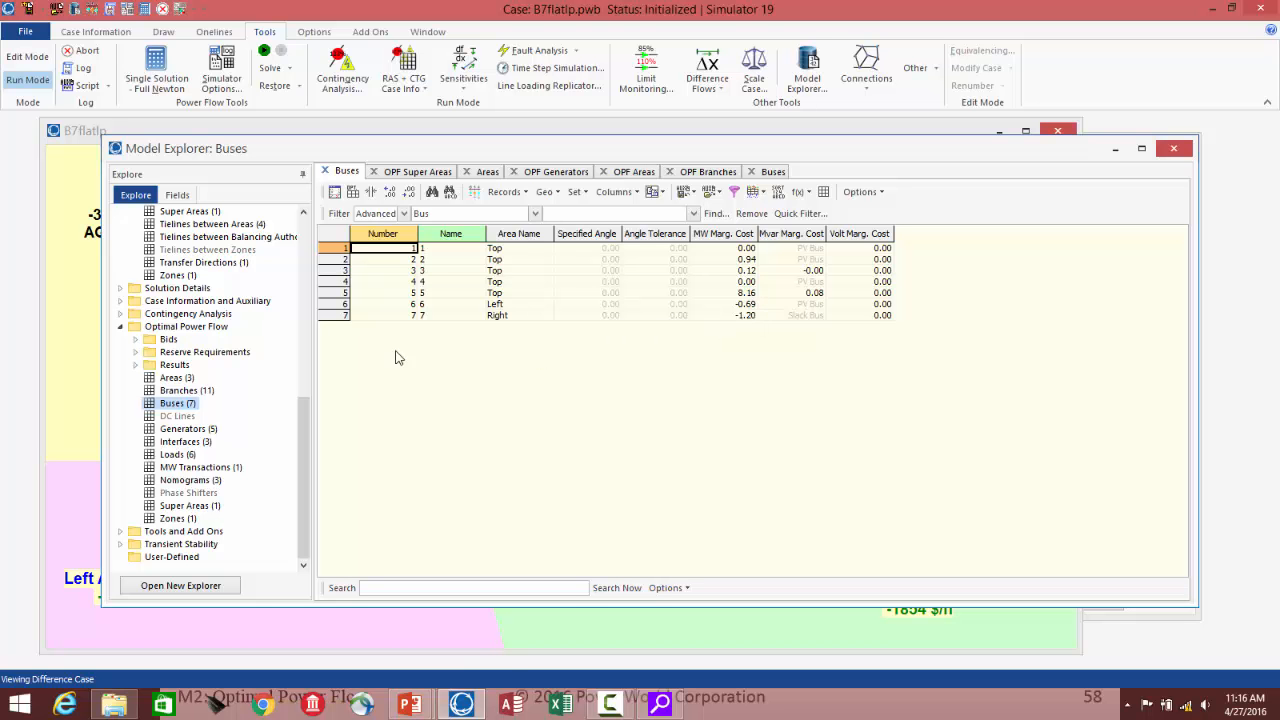
pyautogui.click(88, 322)
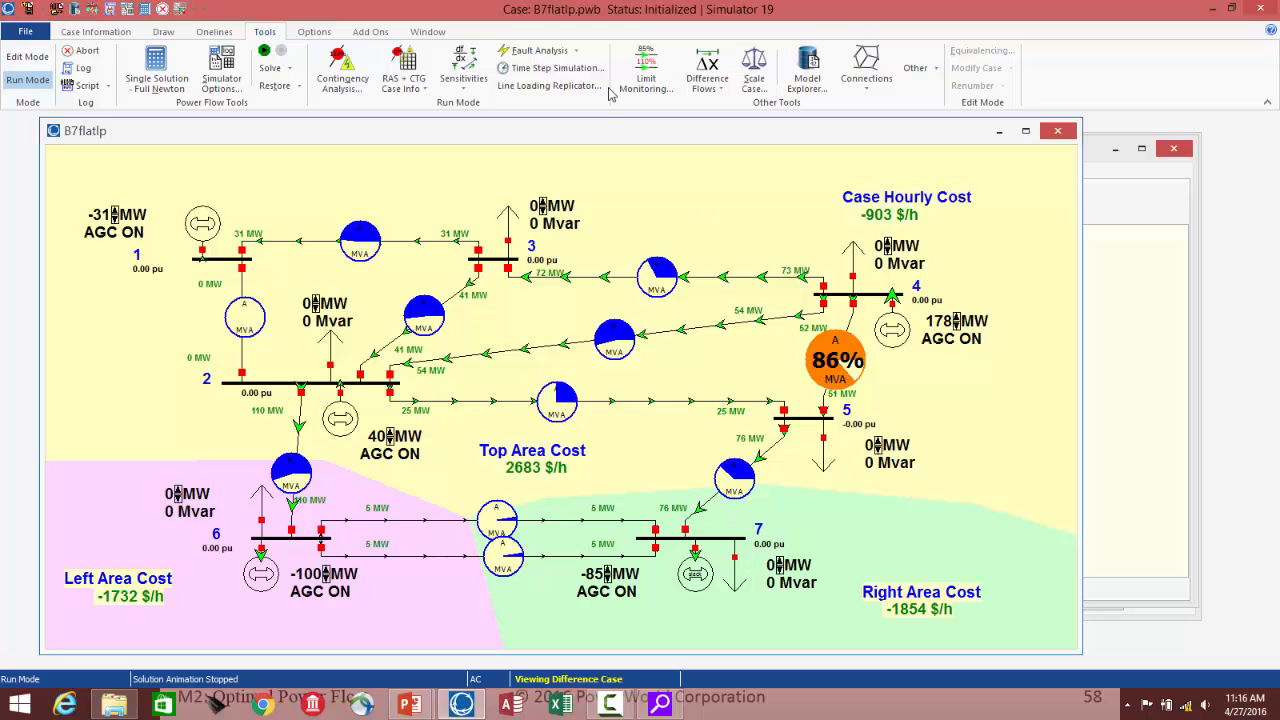
pyautogui.click(716, 84)
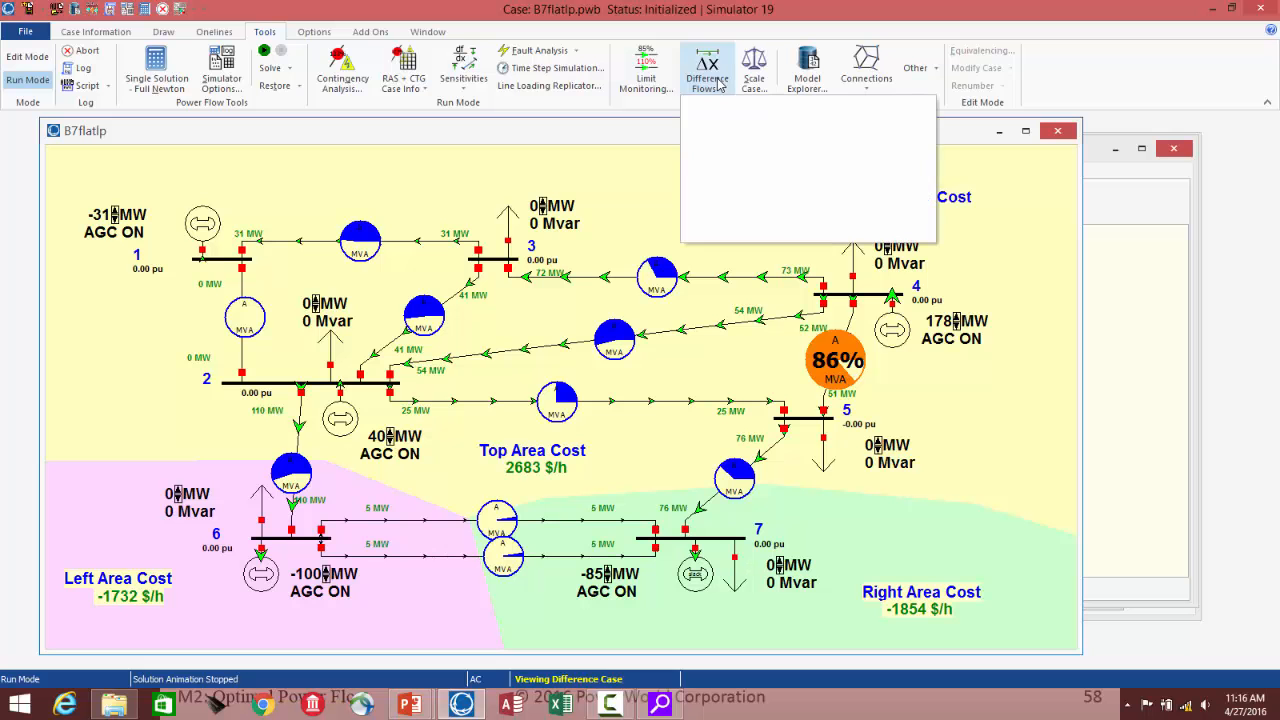
pyautogui.click(735, 202)
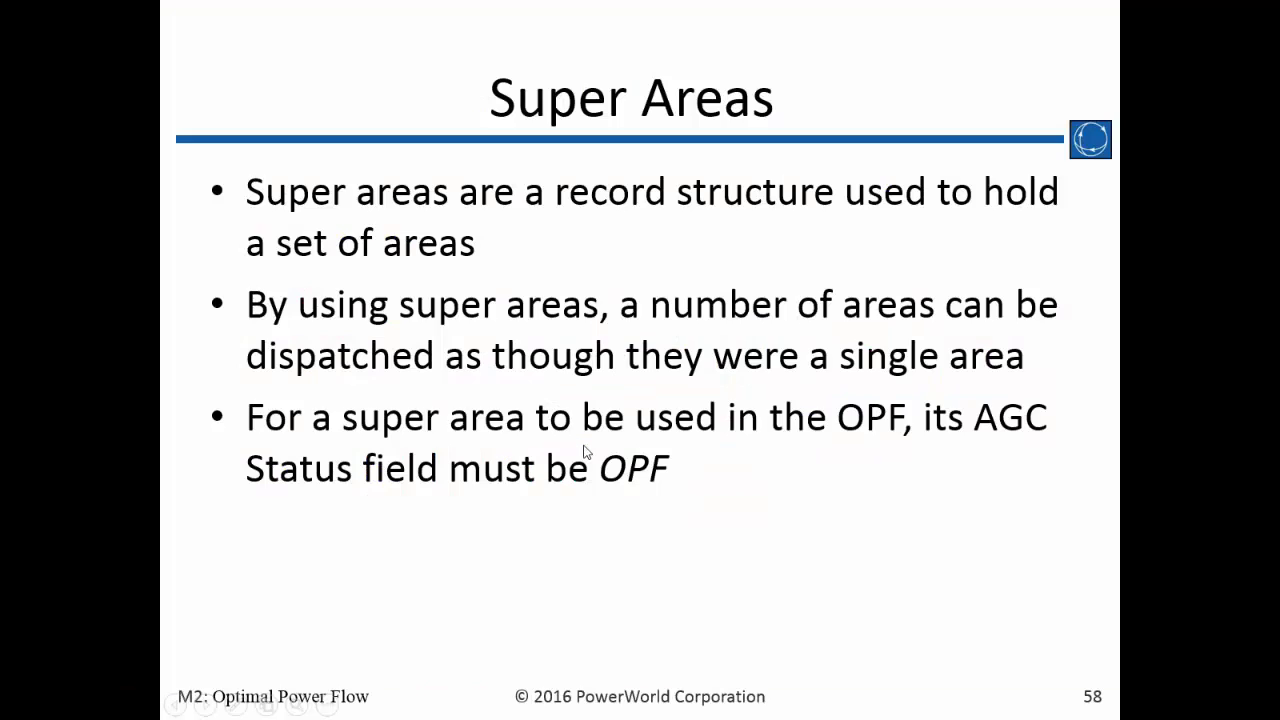
pyautogui.click(584, 446)
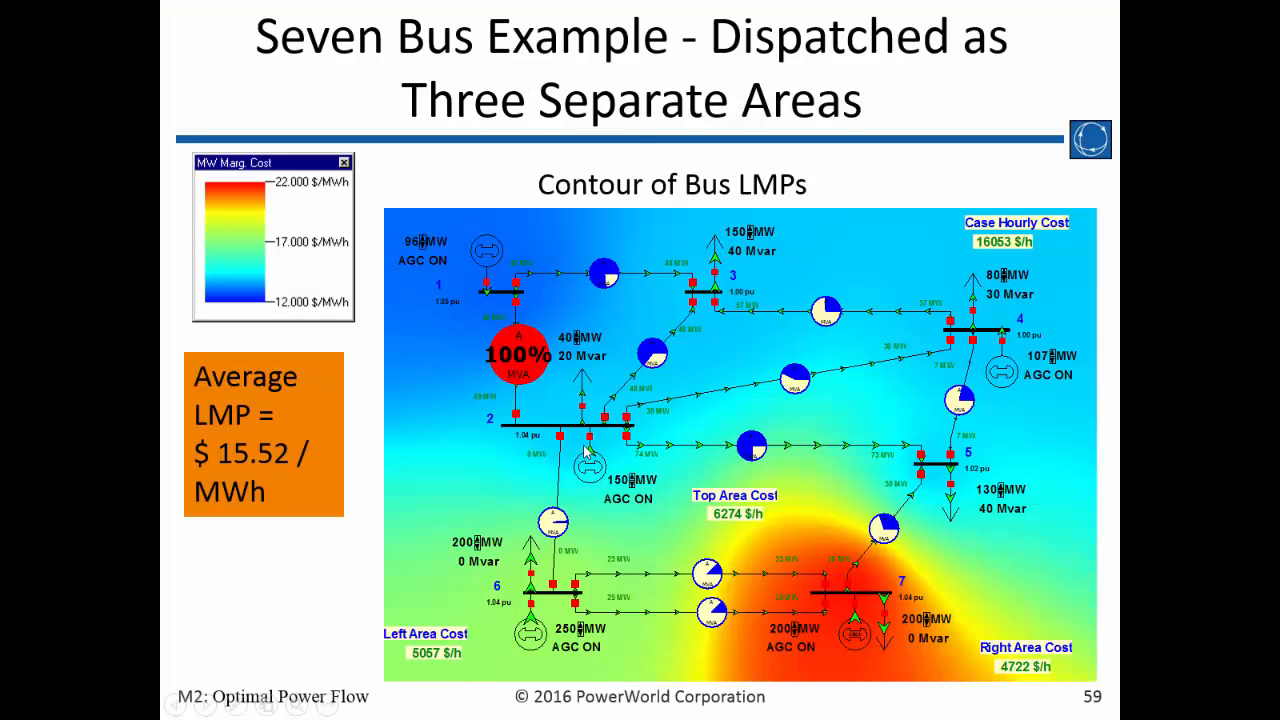